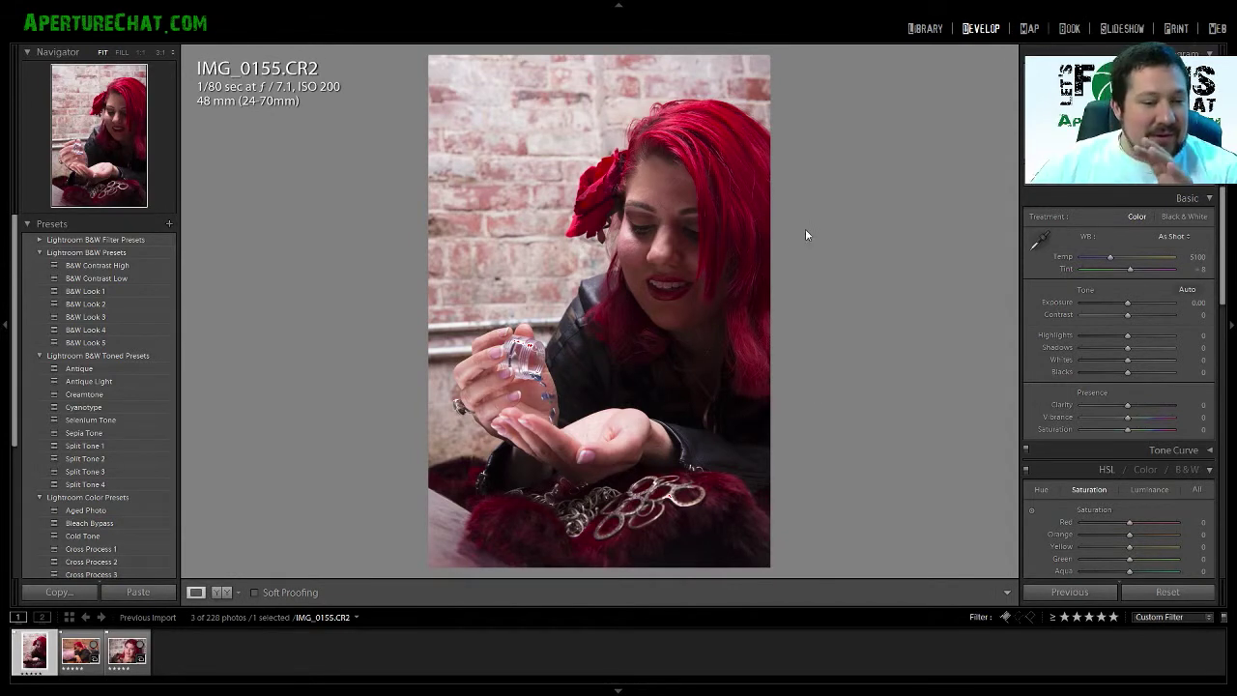
# Review the three portraits side by side as enlarged Library thumbnails and return to IMG_0155.CR2 in Develop
pyautogui.click(925, 28)
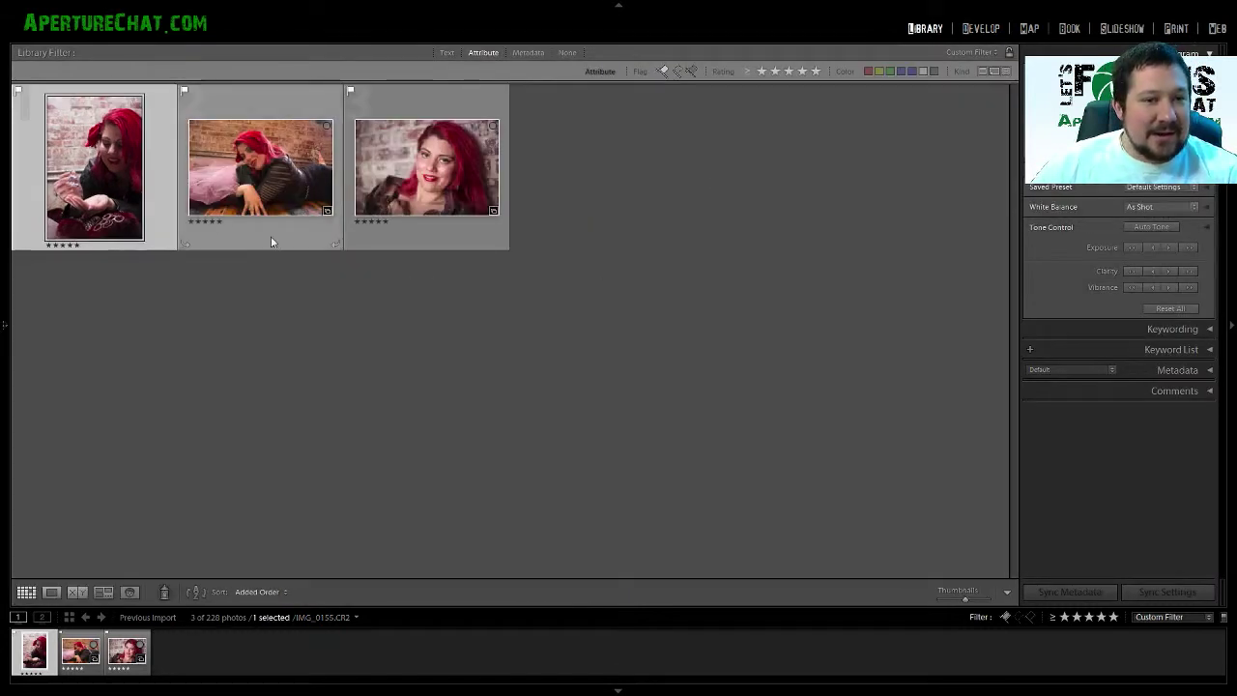
pyautogui.press('=')
pyautogui.press('=')
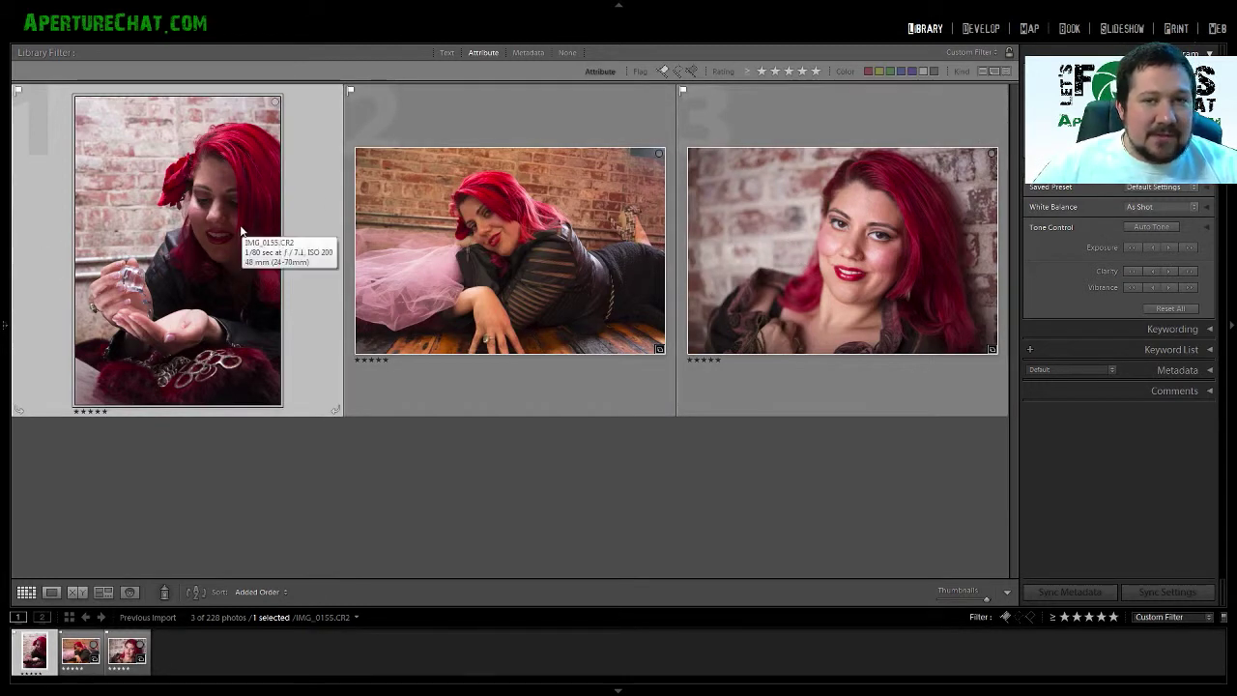
pyautogui.press('d')
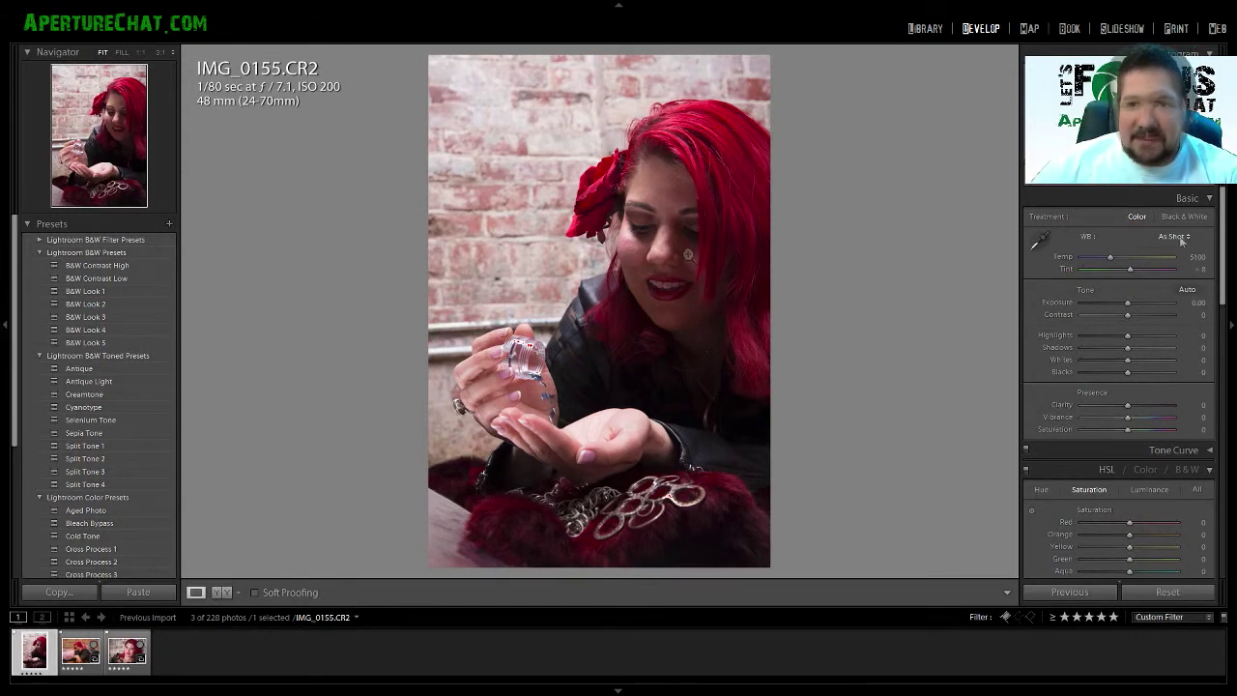
# Brighten the woman's face with an Adjustment Brush mask using Auto Mask and an exposure of 0.73
pyautogui.click(1201, 178)
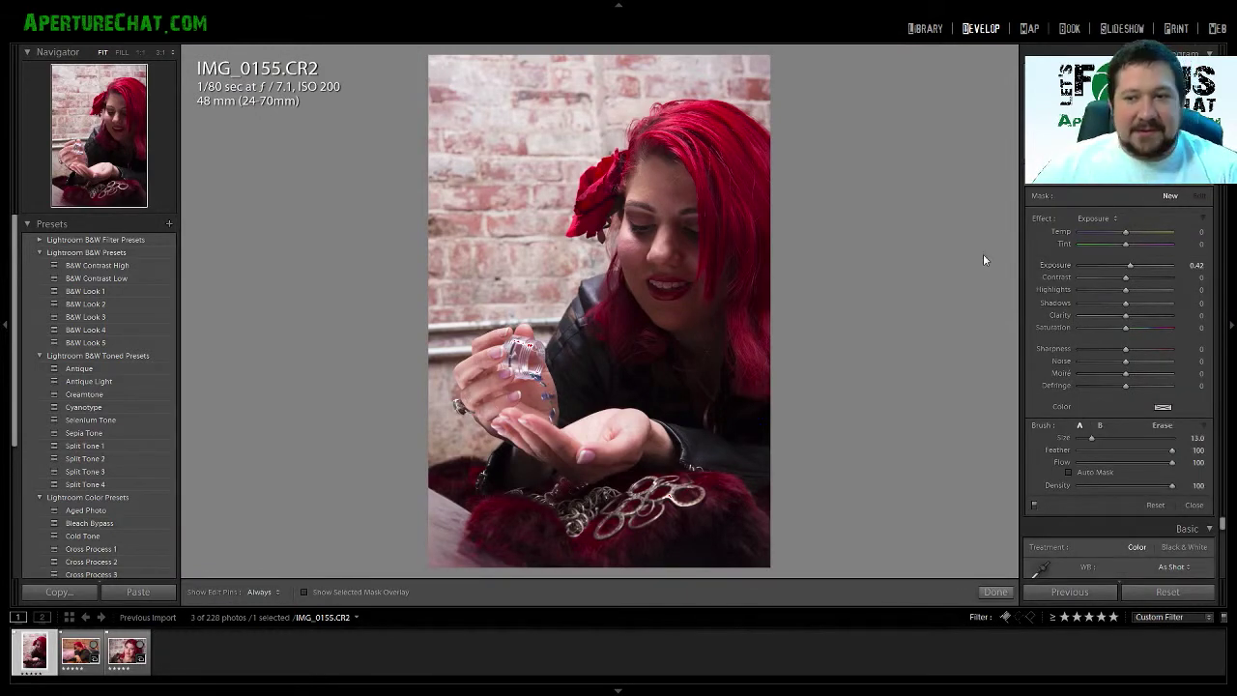
pyautogui.click(1069, 472)
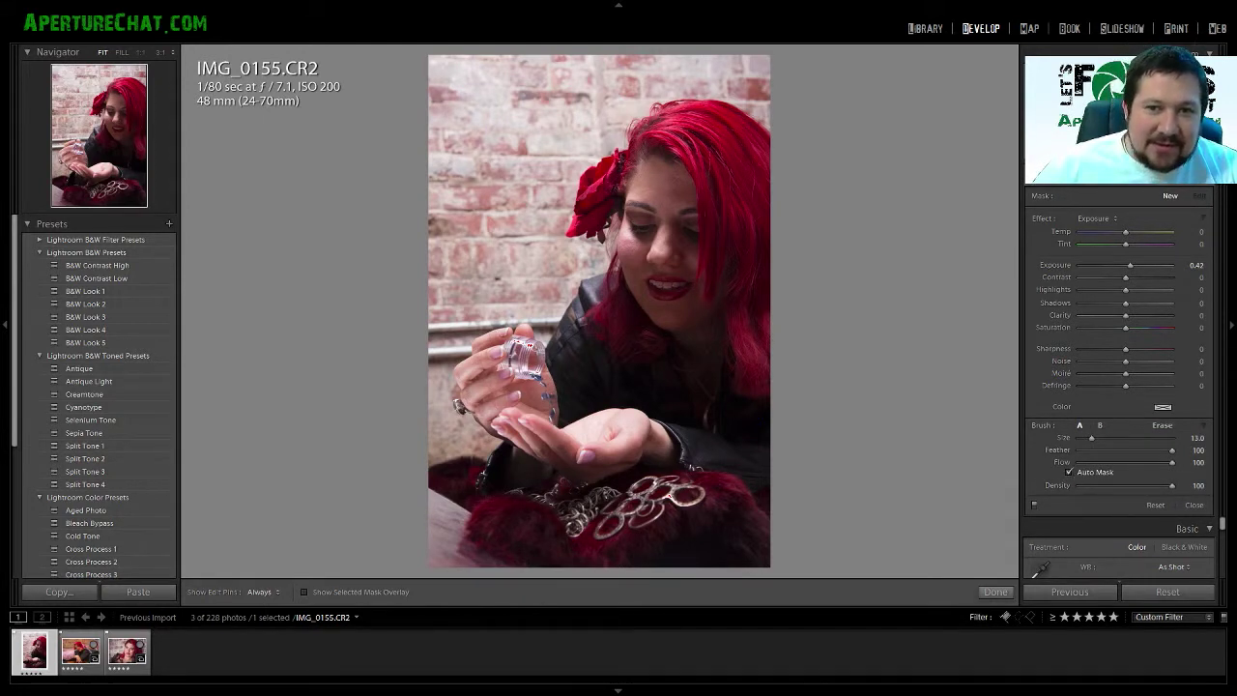
pyautogui.press('h')
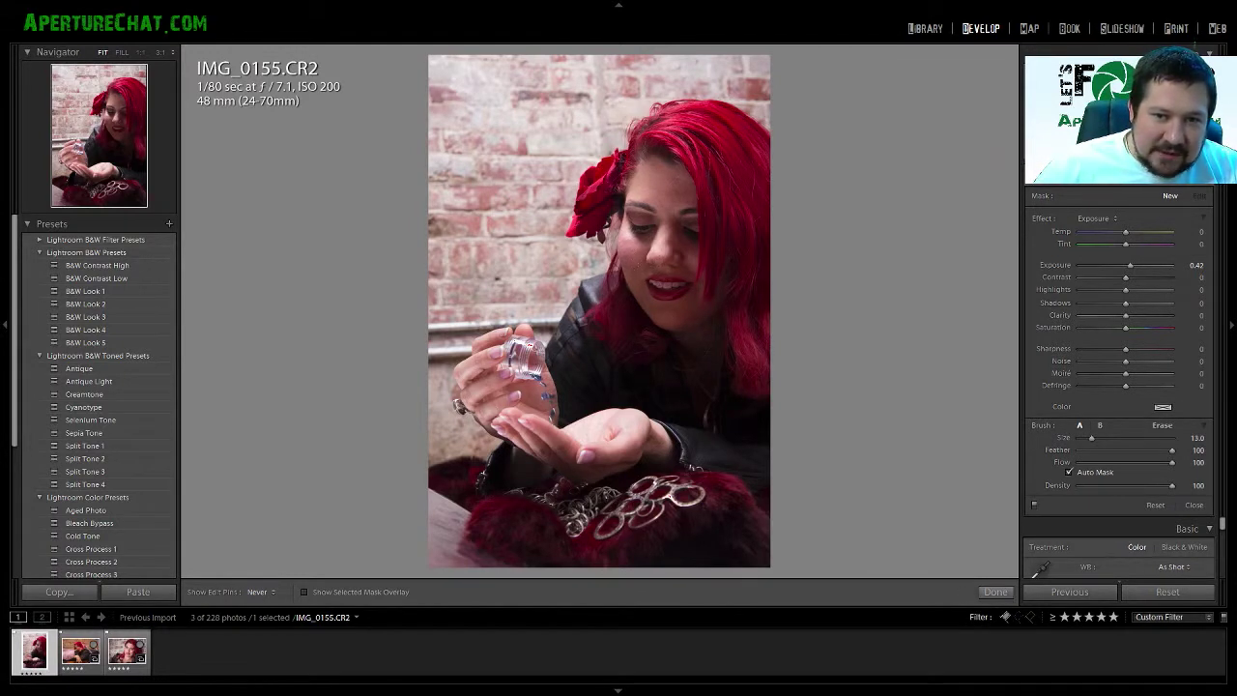
pyautogui.press('h')
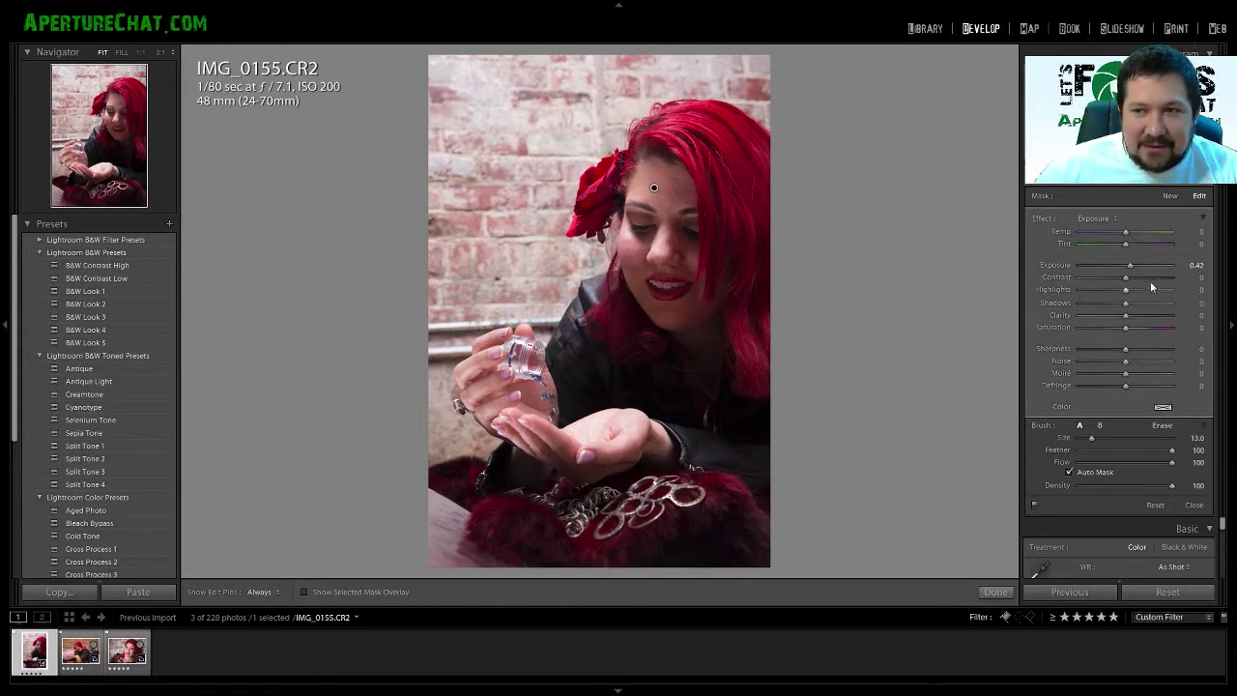
pyautogui.moveTo(1130, 270); pyautogui.dragTo(1136, 273)
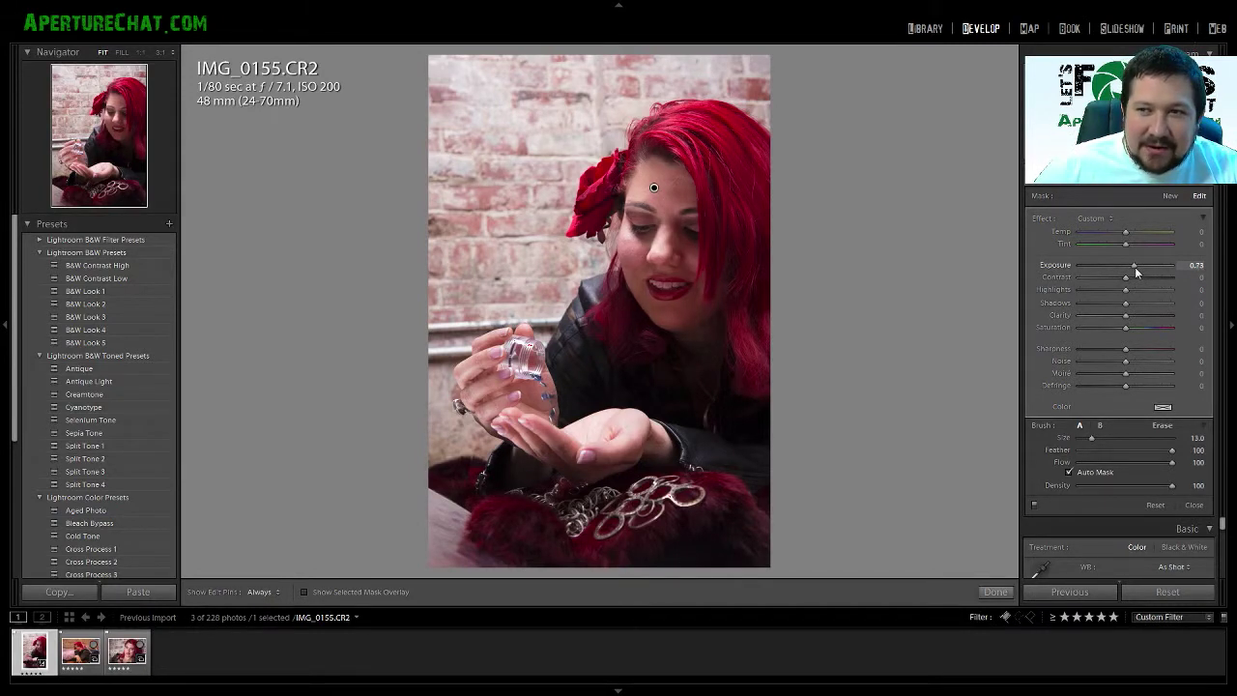
pyautogui.moveTo(1135, 266); pyautogui.dragTo(1140, 270)
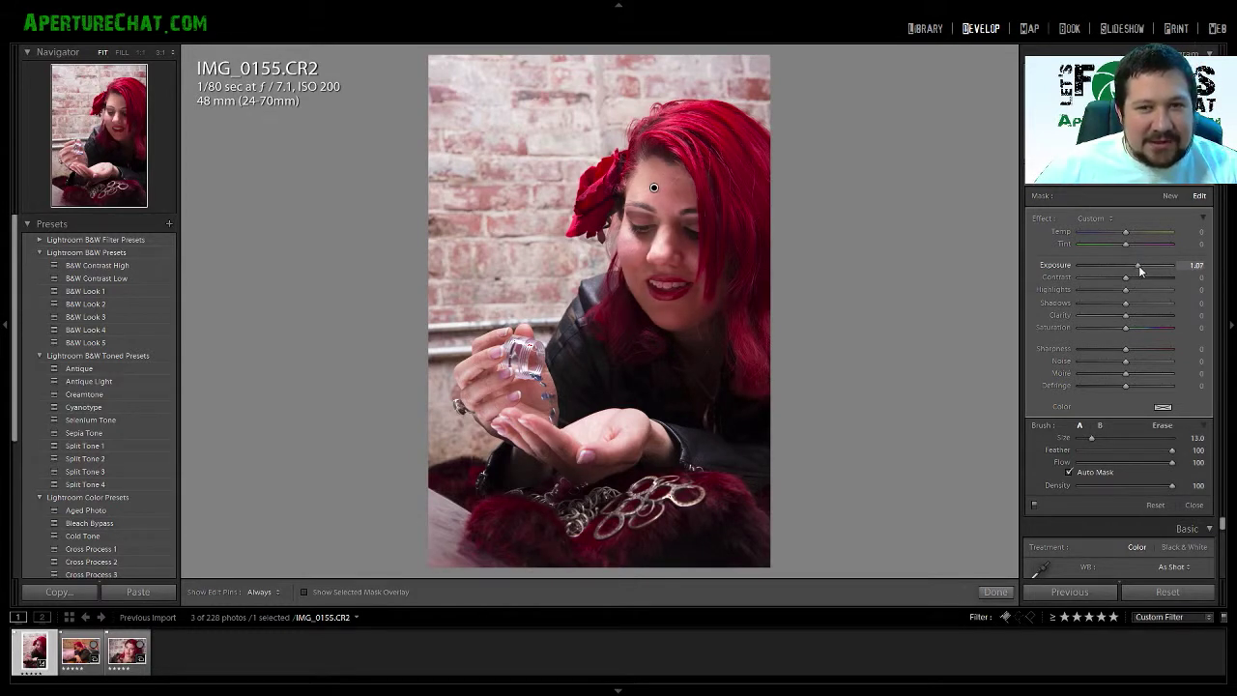
pyautogui.moveTo(1139, 271); pyautogui.dragTo(1136, 271)
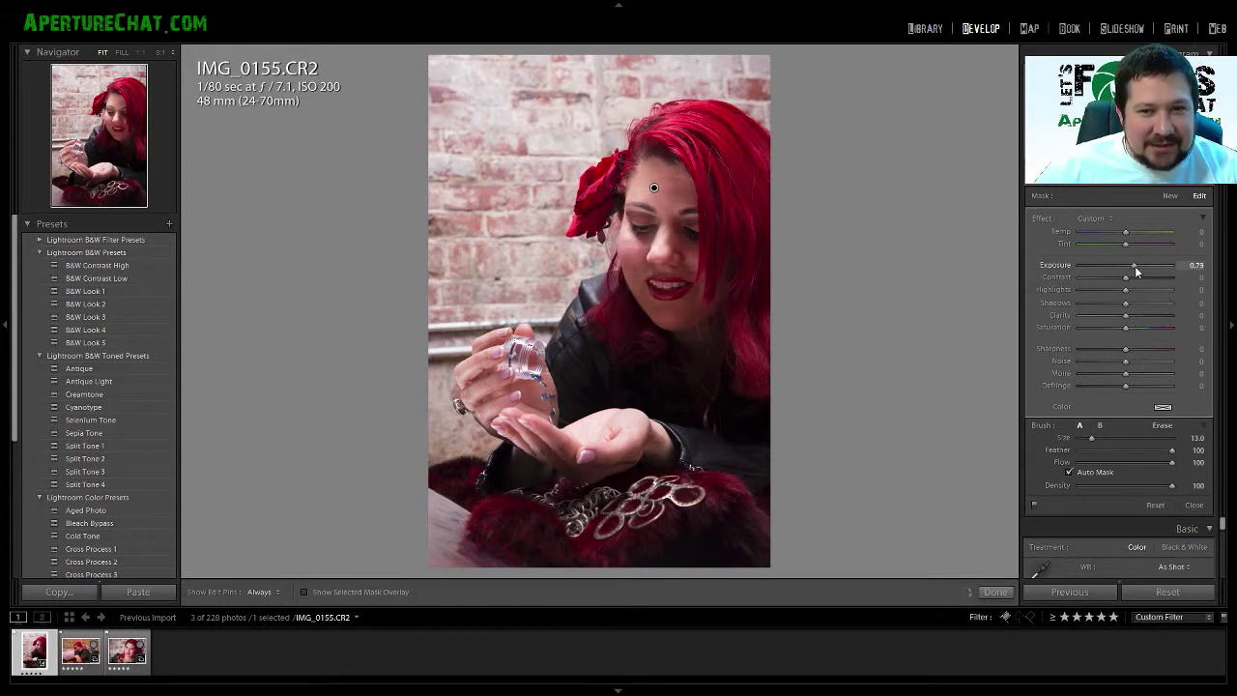
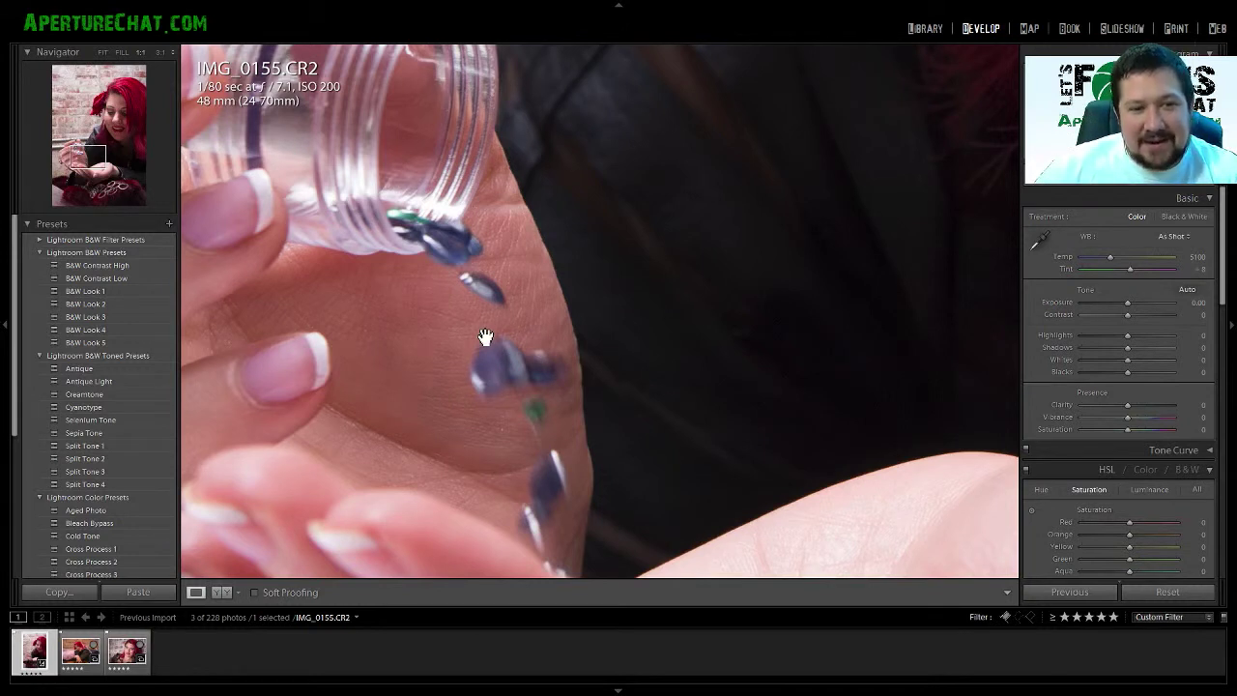
# Examine the beads falling from the jar and the woman's teeth at full magnification
pyautogui.click(473, 342)
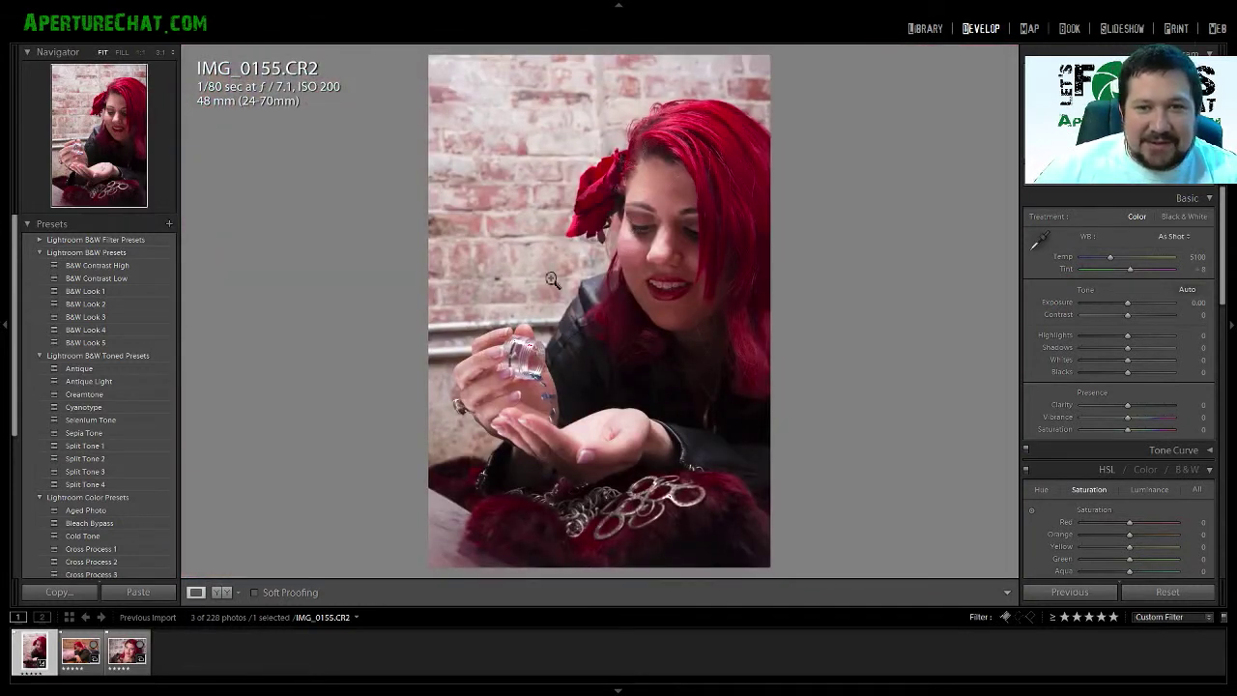
pyautogui.click(660, 289)
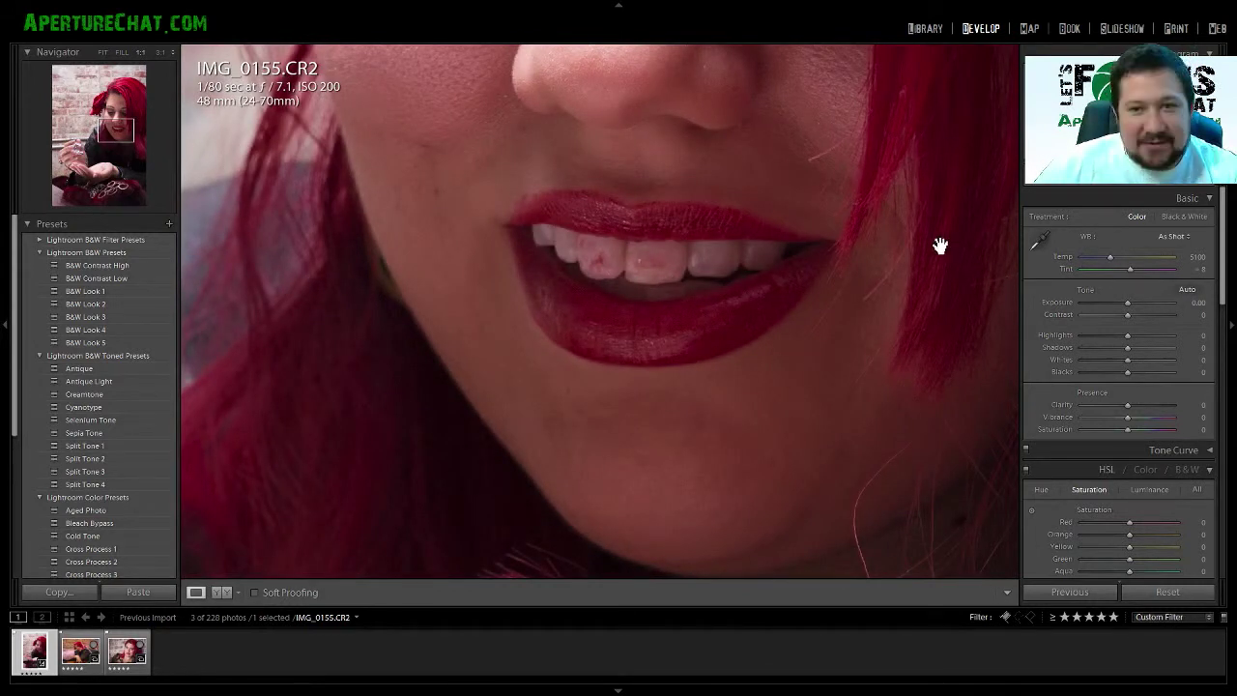
pyautogui.press('k')
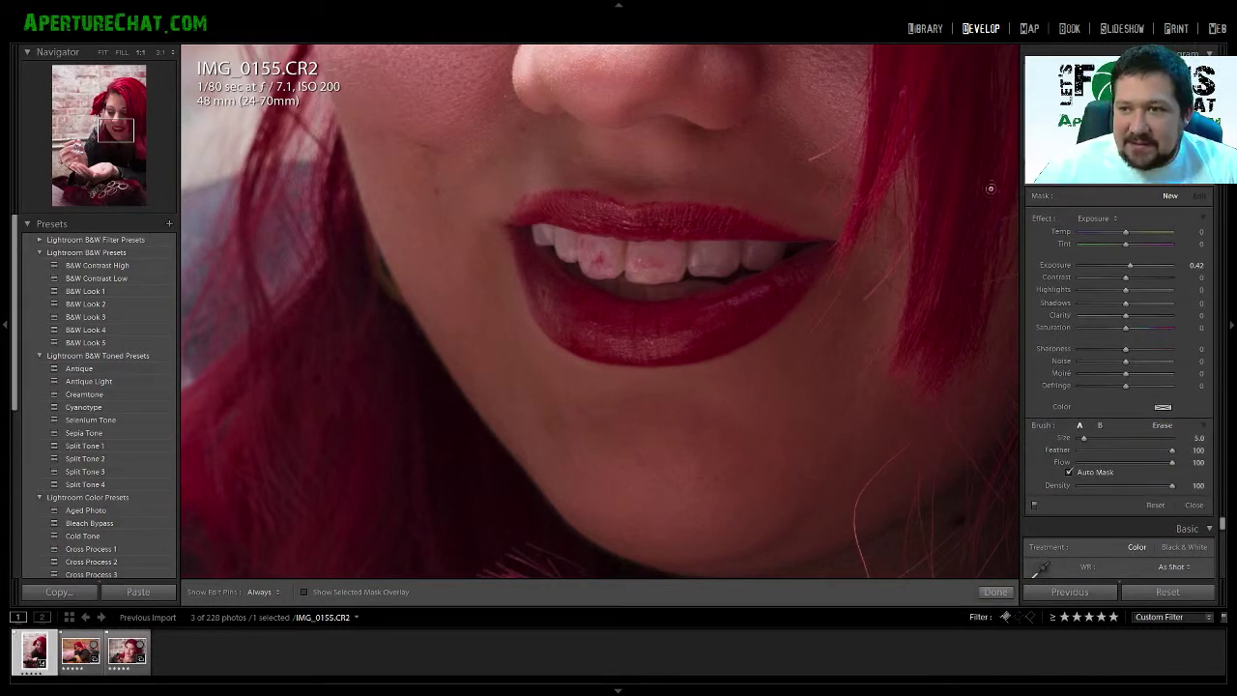
pyautogui.click(996, 591)
pyautogui.click(735, 309)
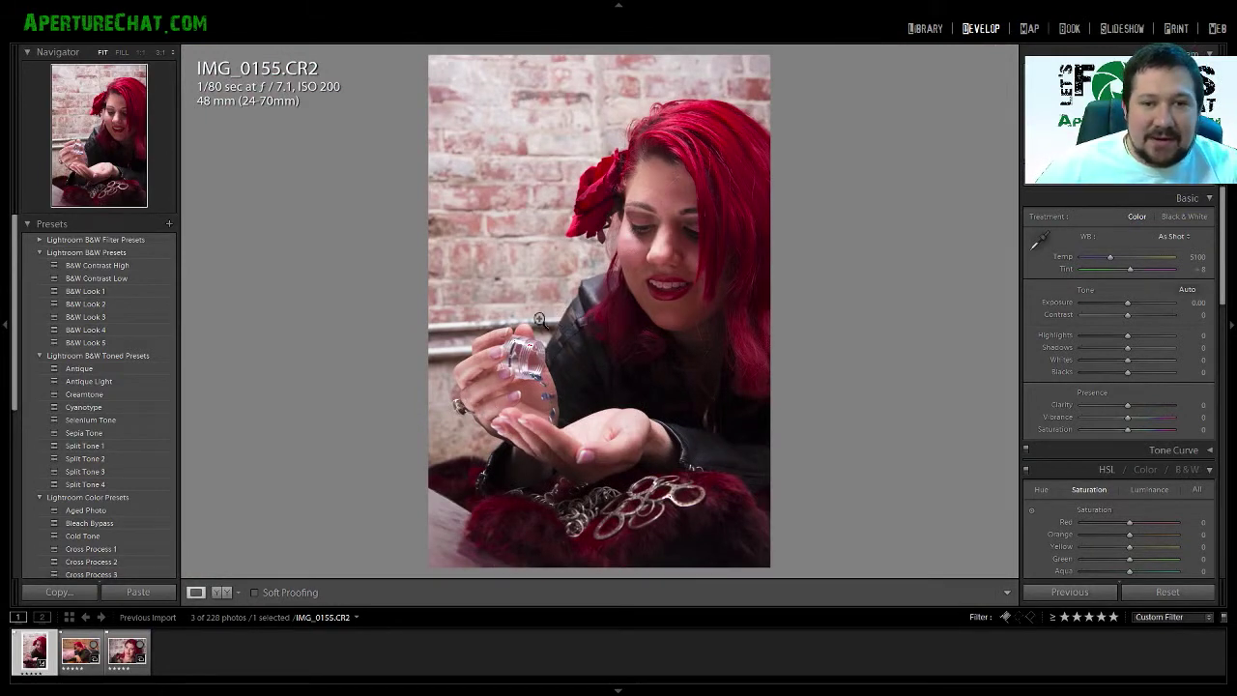
# Heal the dark spot on the brick wall with a size 74 spot removal brush, sampling clean mortar beside it
pyautogui.click(501, 281)
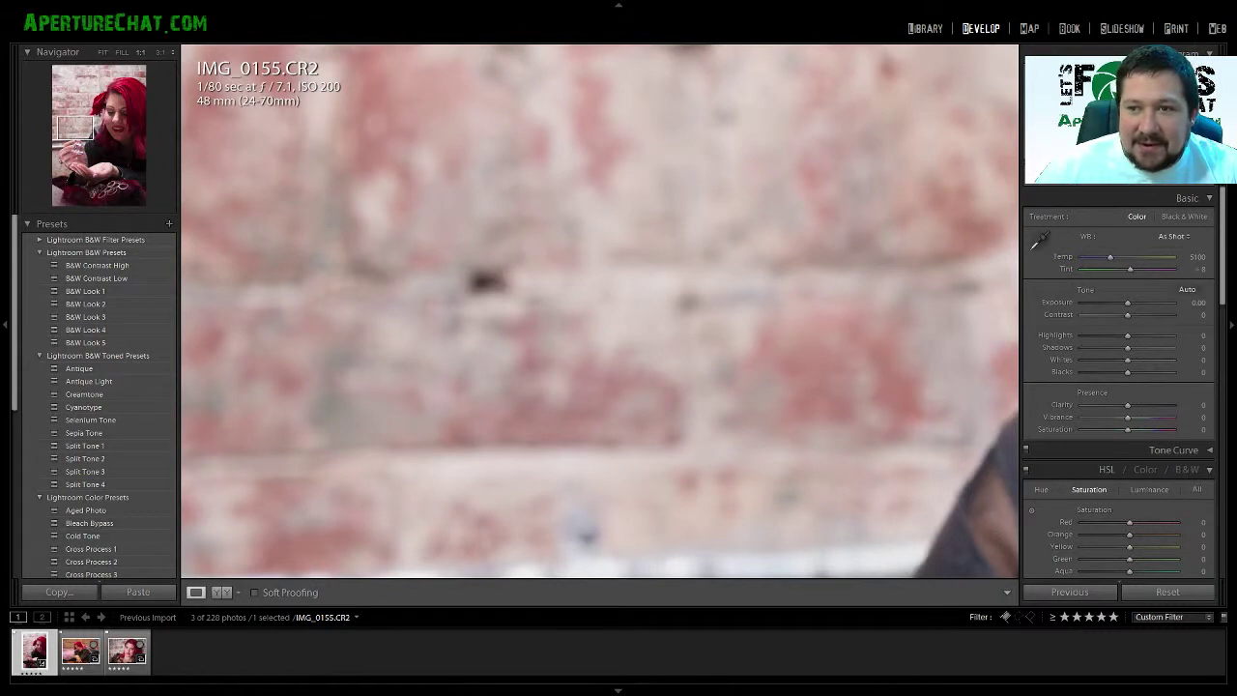
pyautogui.press('q')
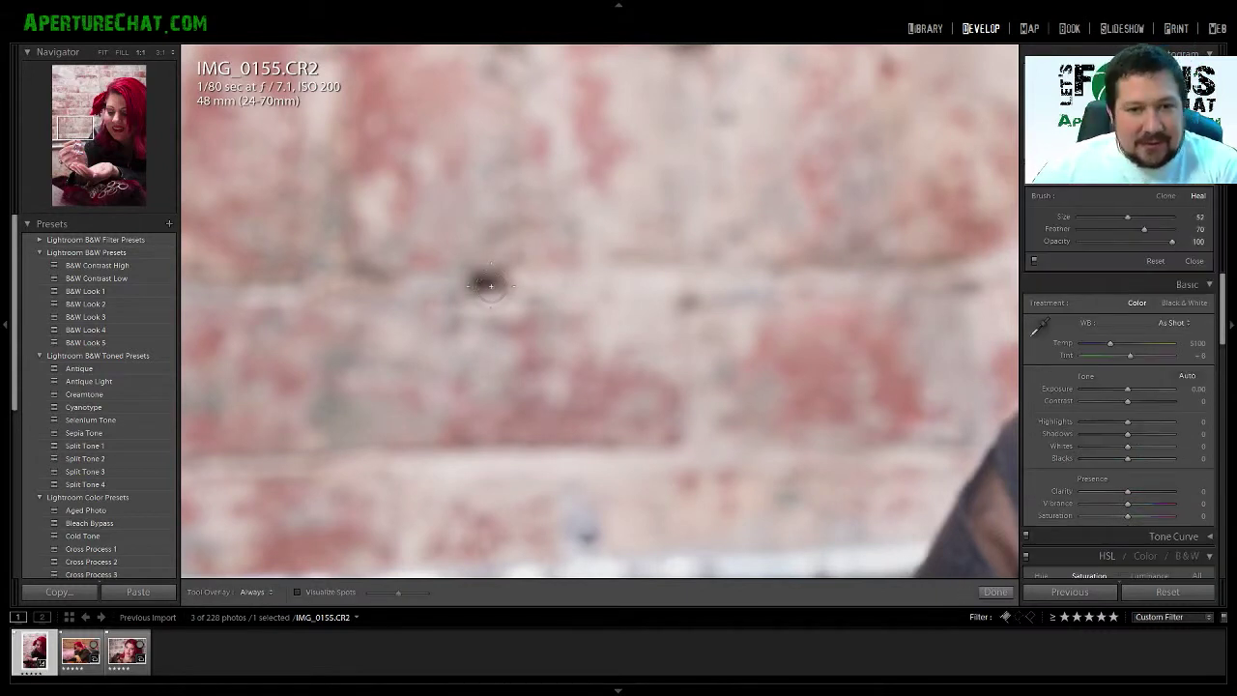
pyautogui.scroll(2, 488, 282)
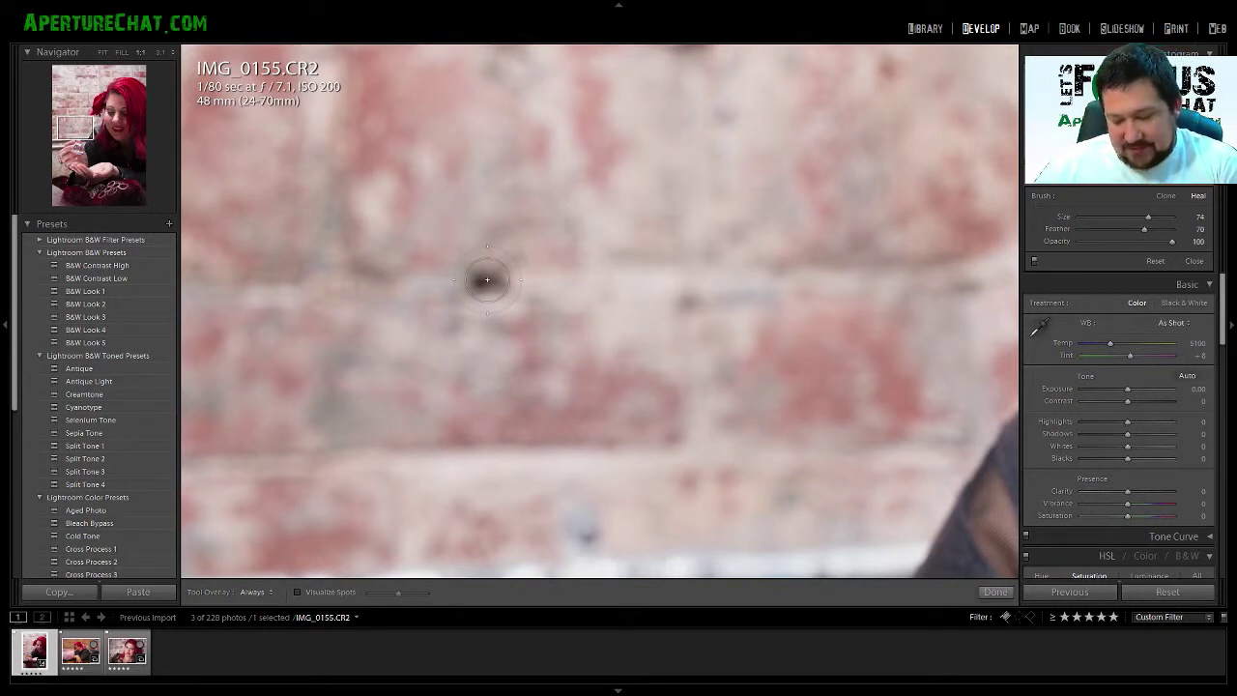
pyautogui.click(484, 279)
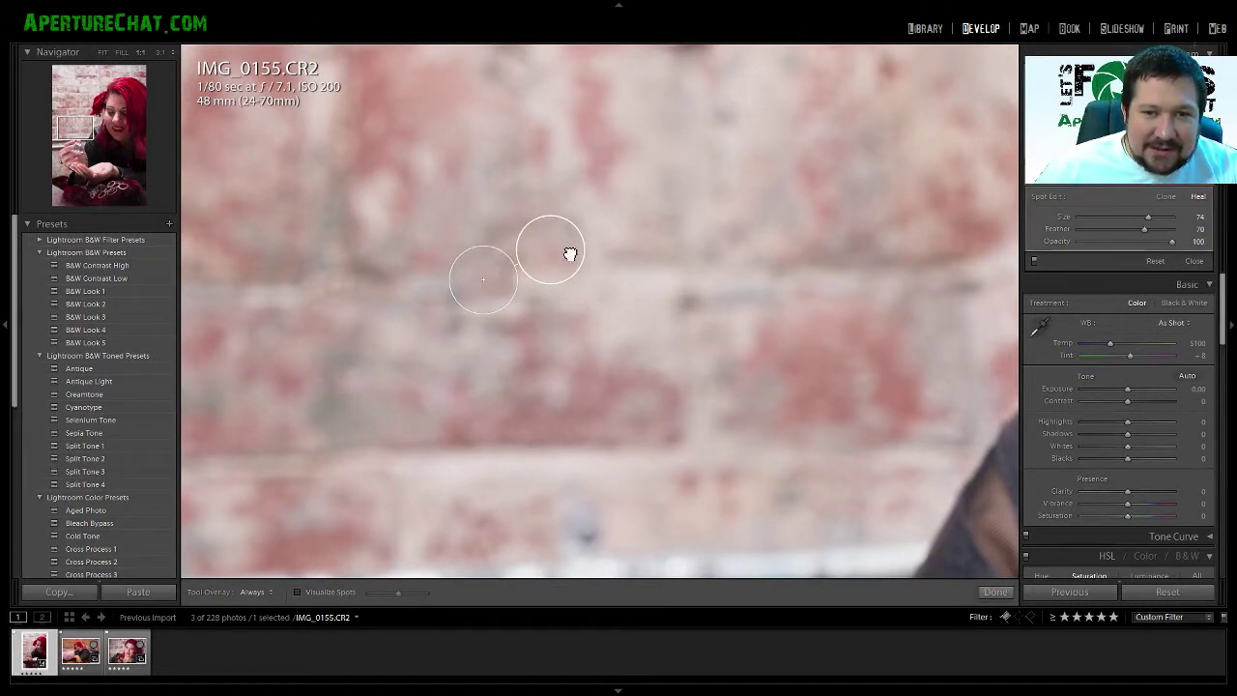
pyautogui.moveTo(571, 257); pyautogui.dragTo(628, 278)
pyautogui.click(996, 591)
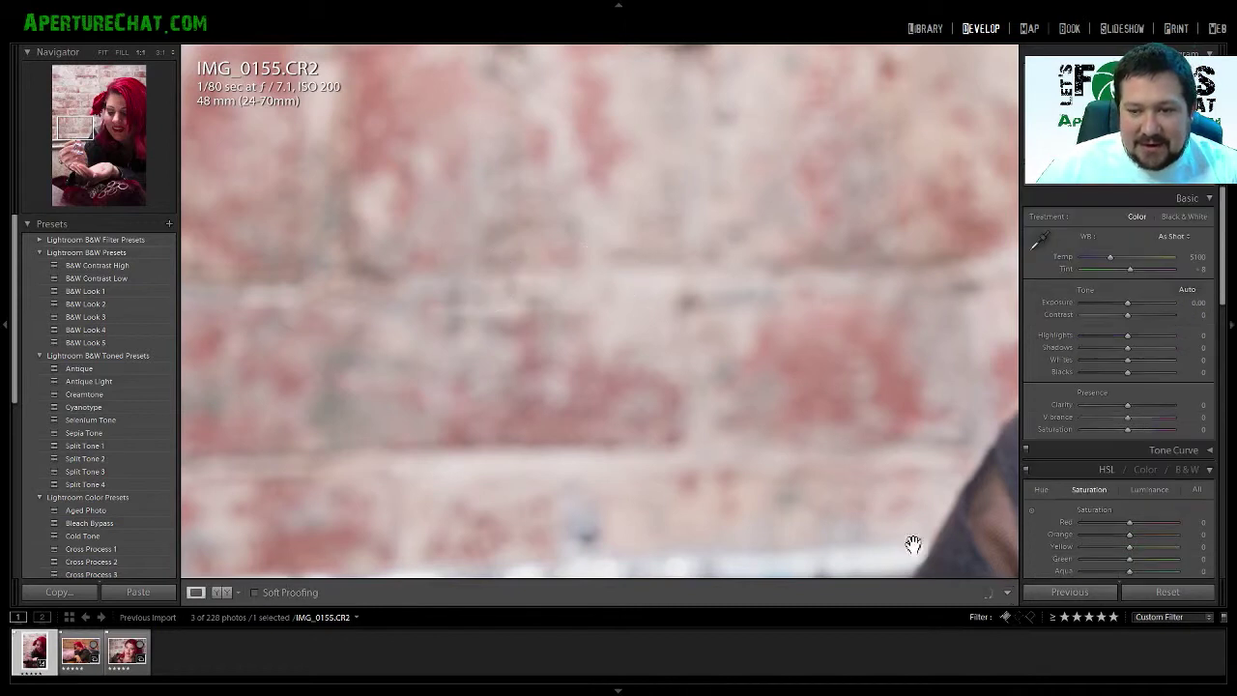
pyautogui.click(733, 404)
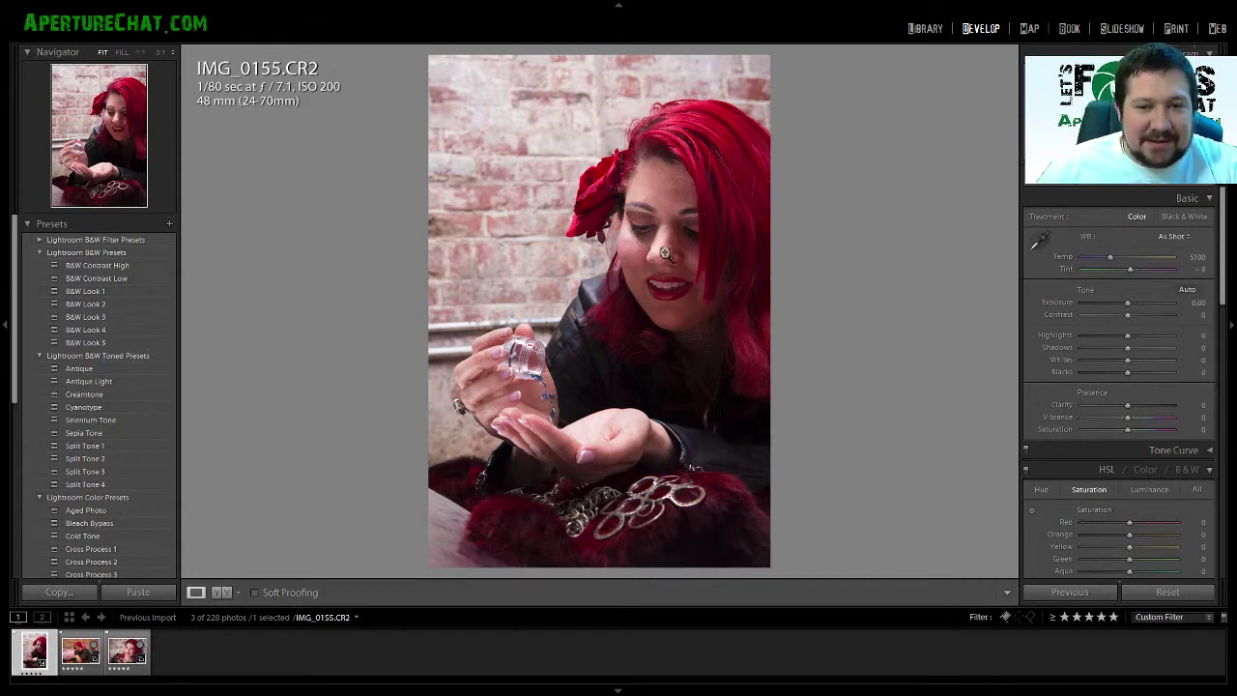
# Send the photo to Adobe Photoshop CC 2014 for editing and switch from the Crop tool to the Move tool
pyautogui.rightClick(665, 253)
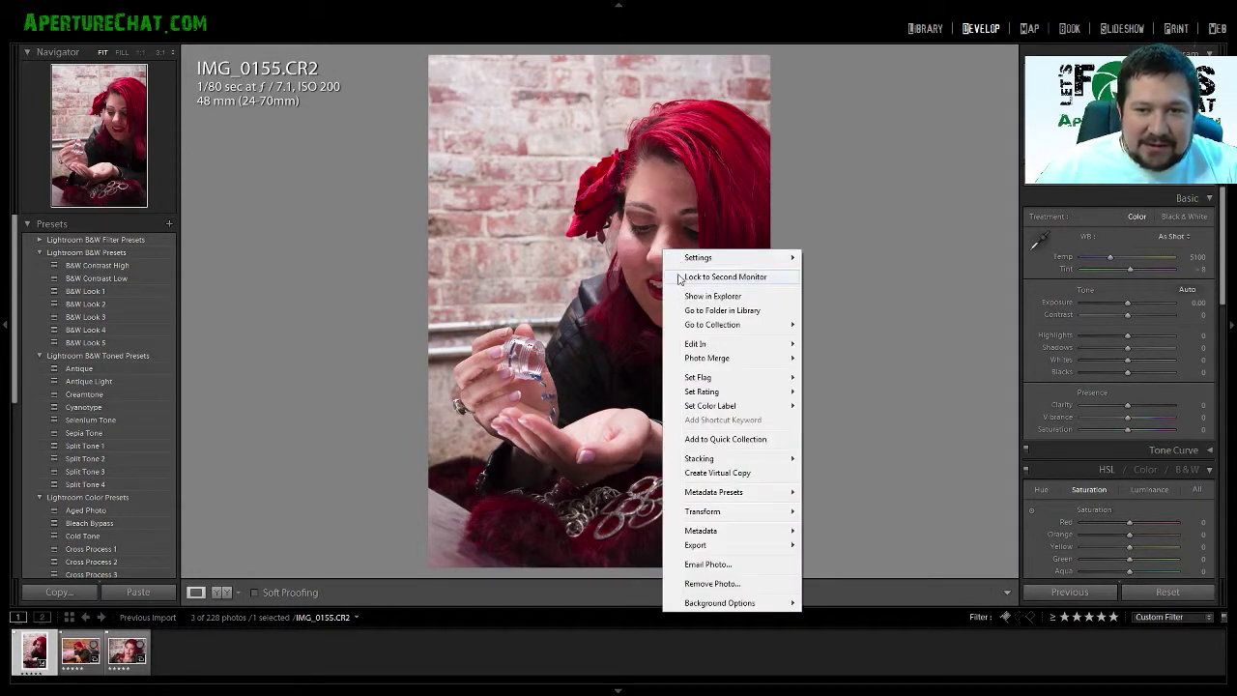
pyautogui.moveTo(745, 344)
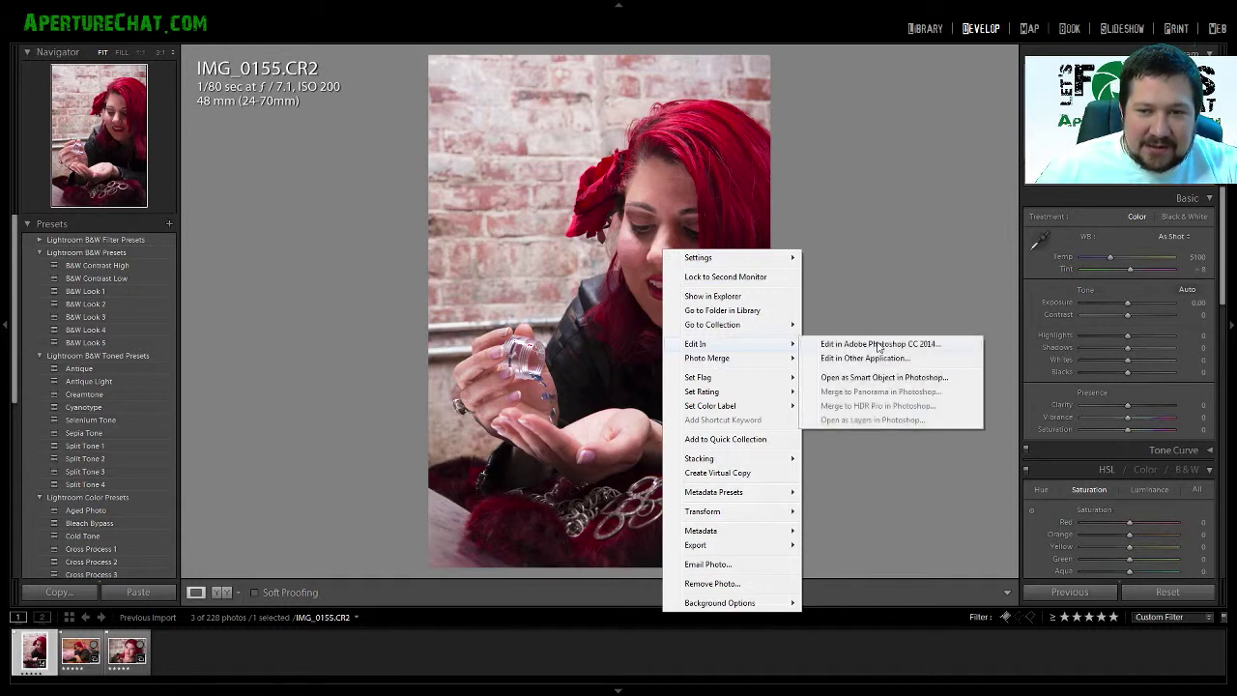
pyautogui.click(879, 345)
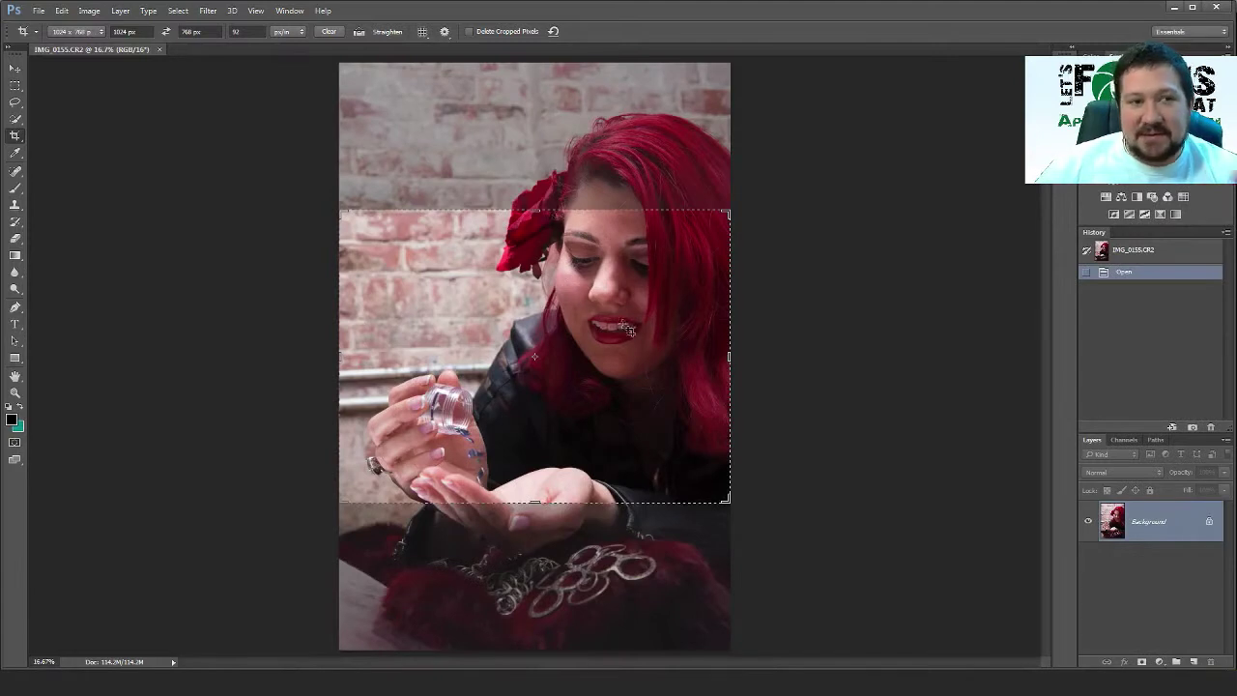
pyautogui.click(16, 70)
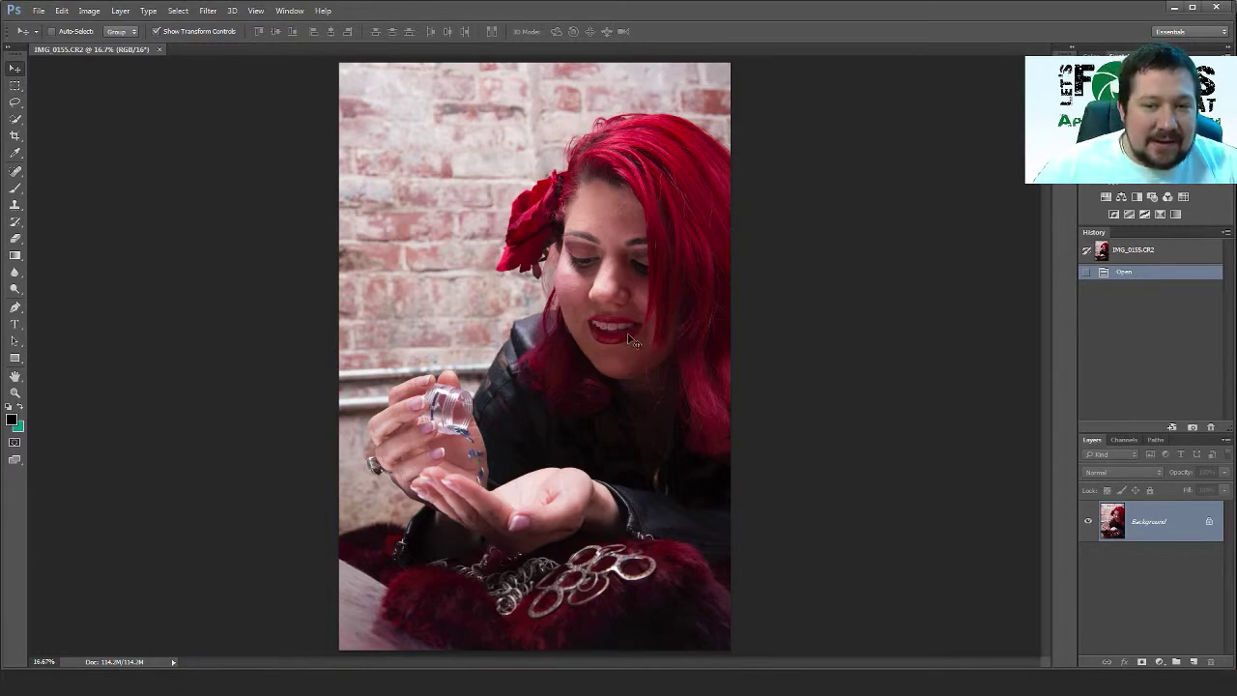
# Run the saved Frequency Separation action on the portrait and collapse the actions list
pyautogui.hotkey('alt', 'F9')
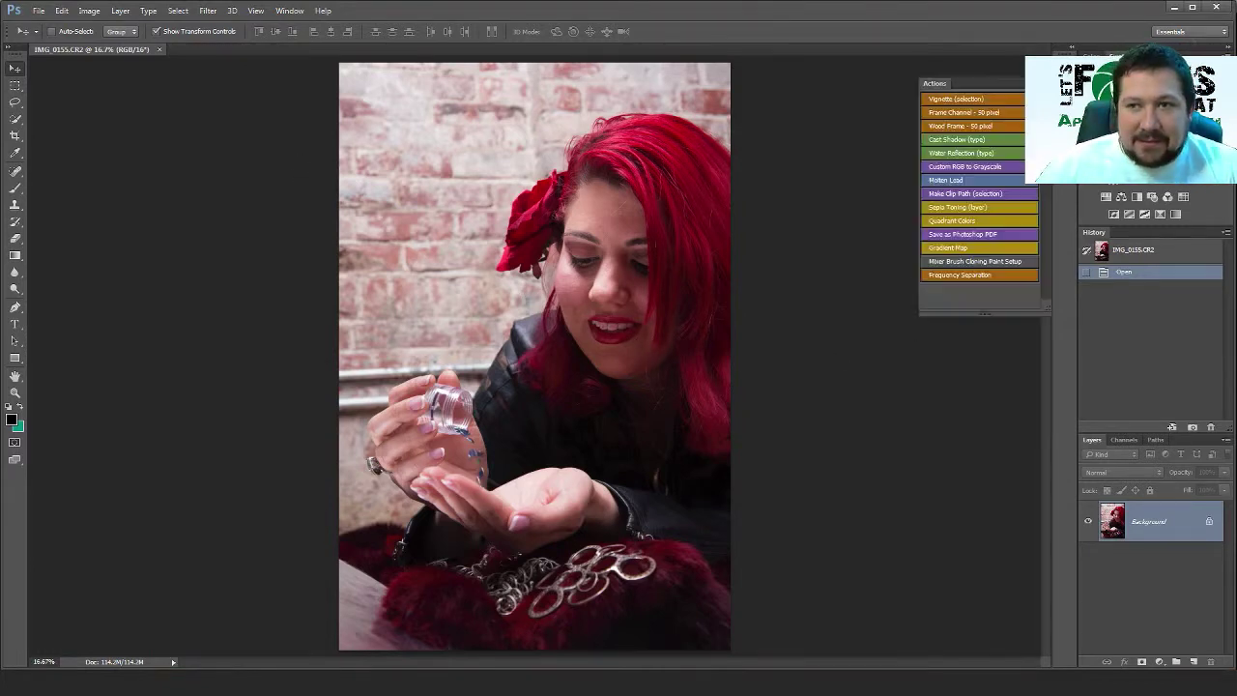
pyautogui.click(974, 274)
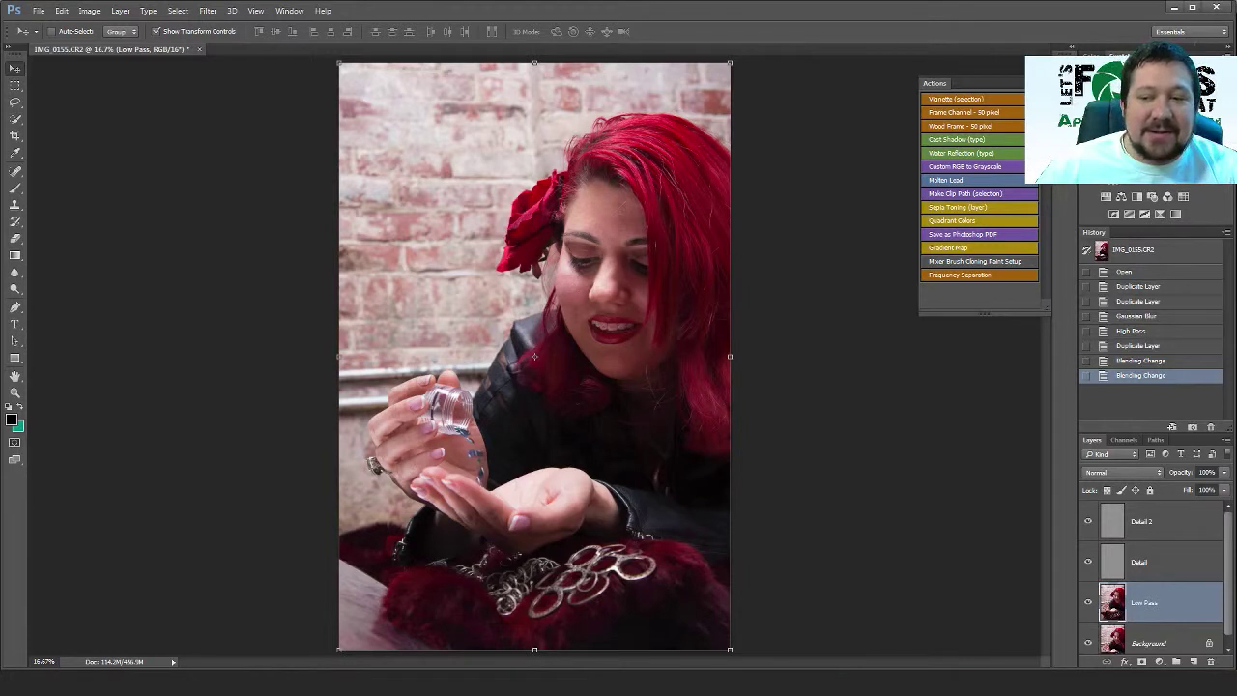
pyautogui.click(1063, 85)
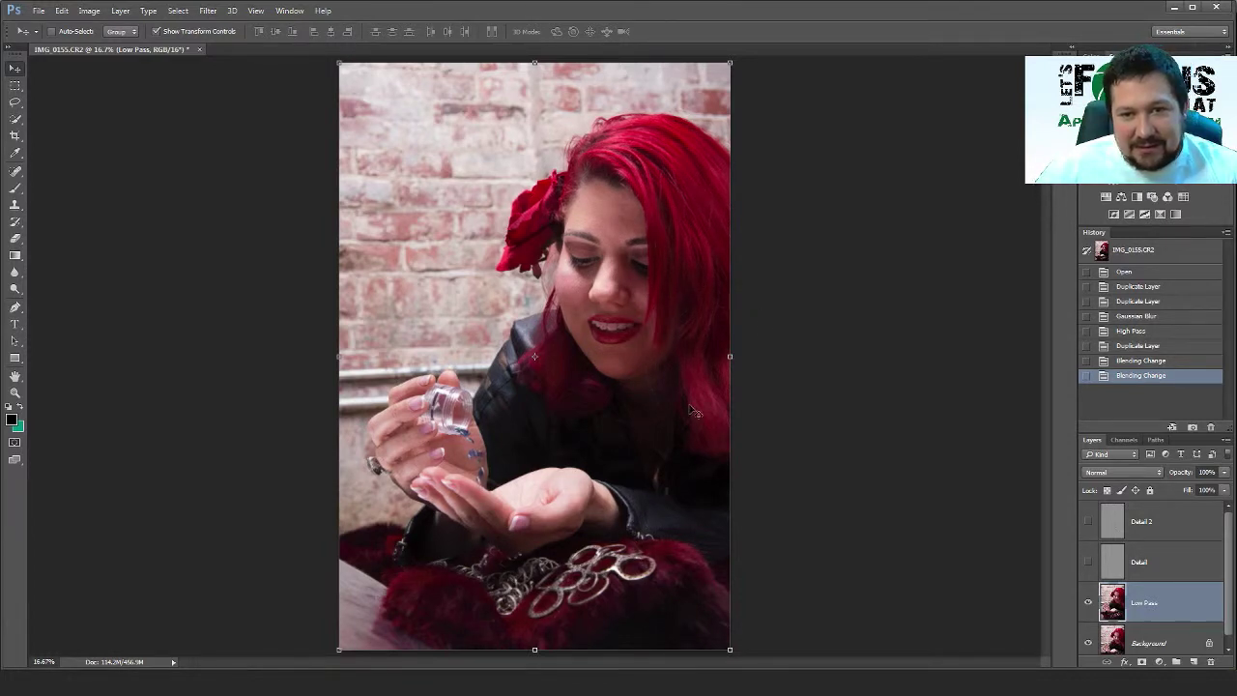
# Compare the portrait and mouth area with the Low Pass and detail layers toggled, leaving Detail and Detail 2 hidden
pyautogui.click(1090, 602)
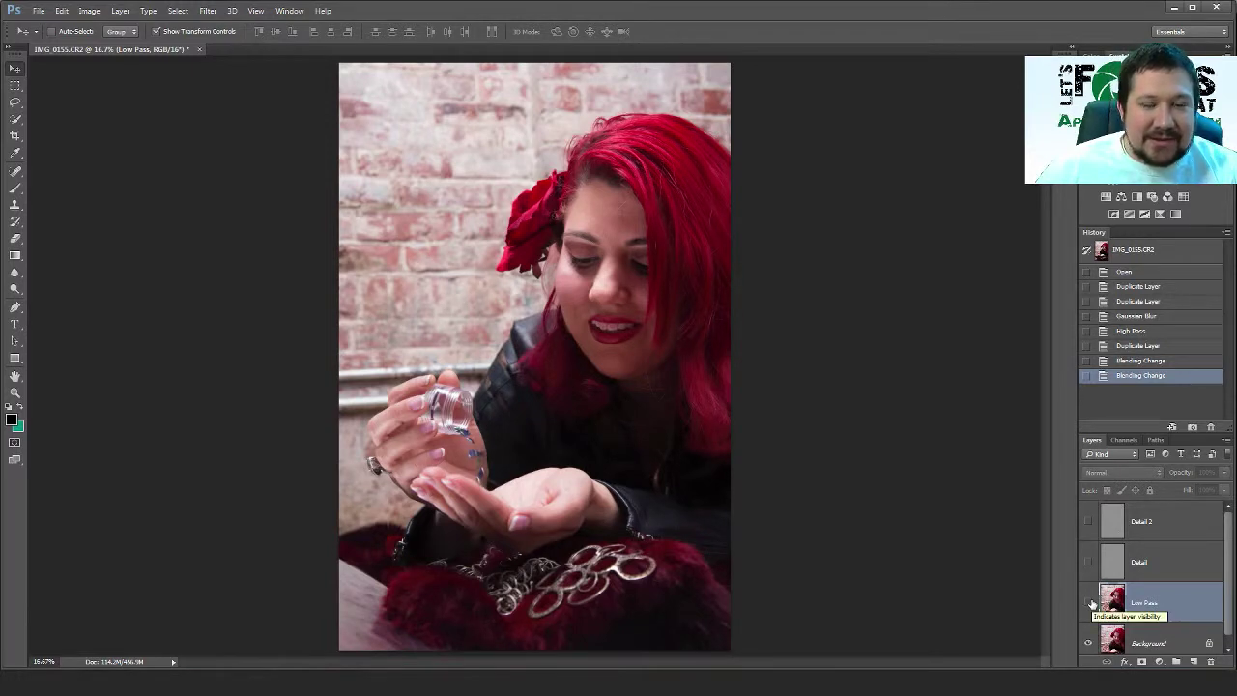
pyautogui.click(1090, 603)
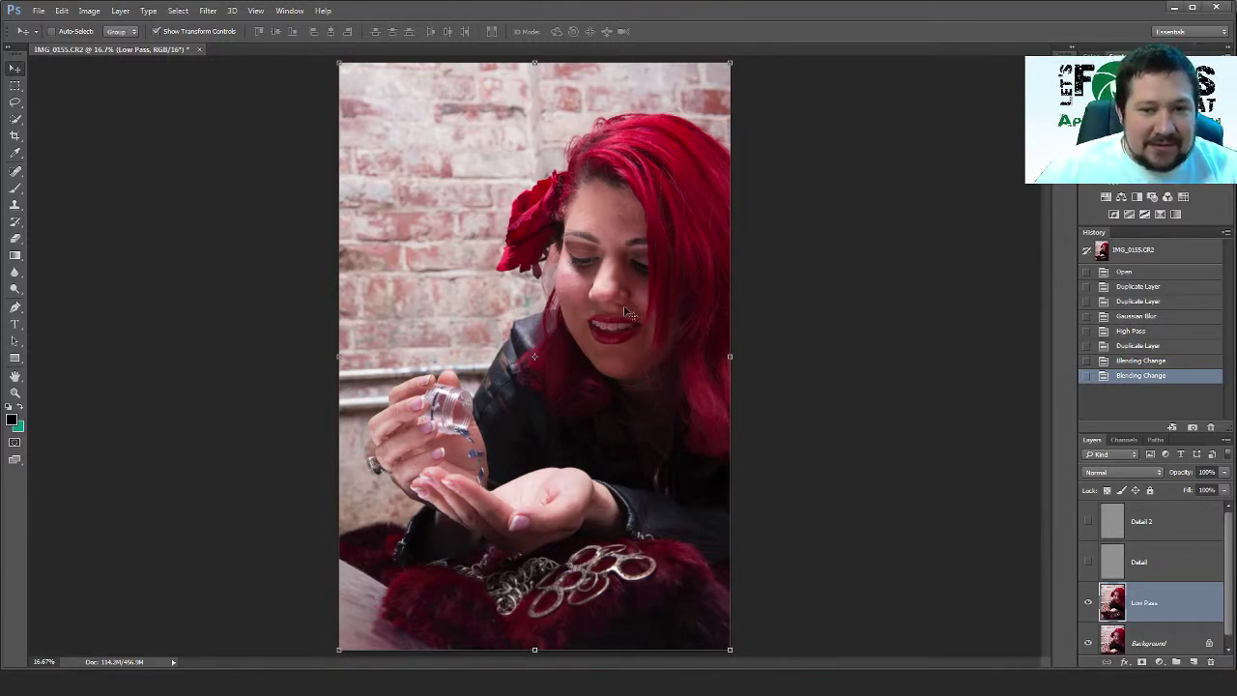
pyautogui.press('z')
pyautogui.moveTo(604, 323); pyautogui.dragTo(690, 318)
pyautogui.press('b')
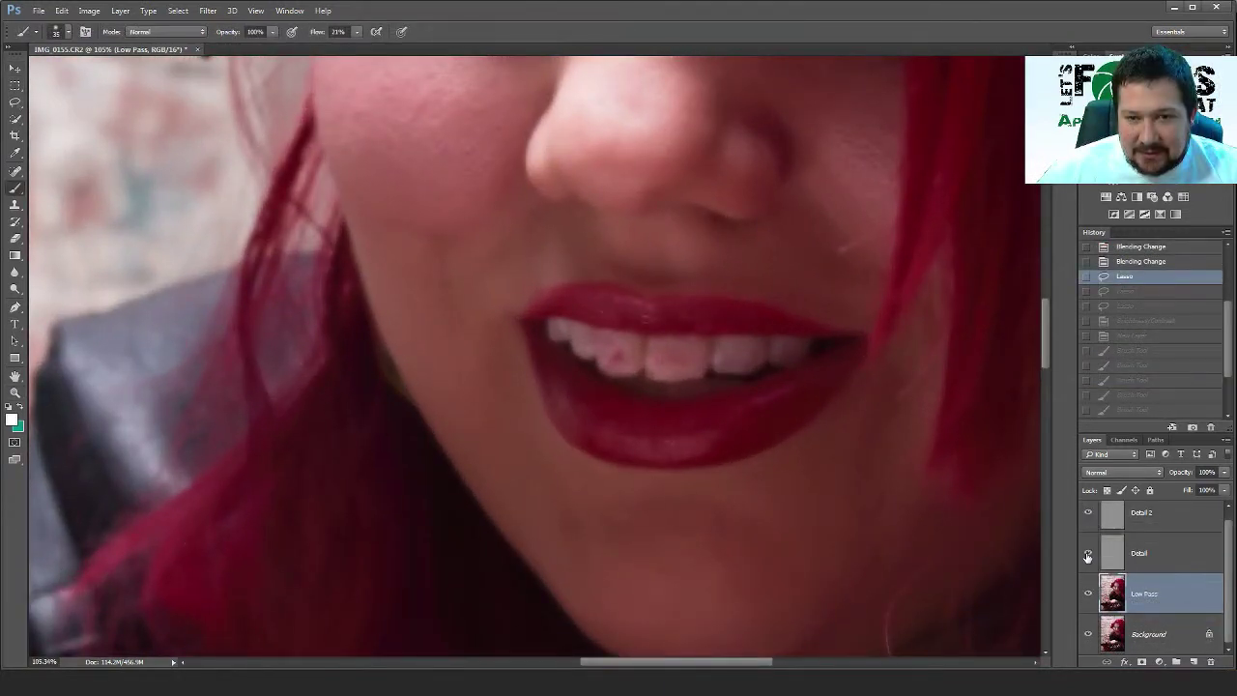
pyautogui.click(1088, 556)
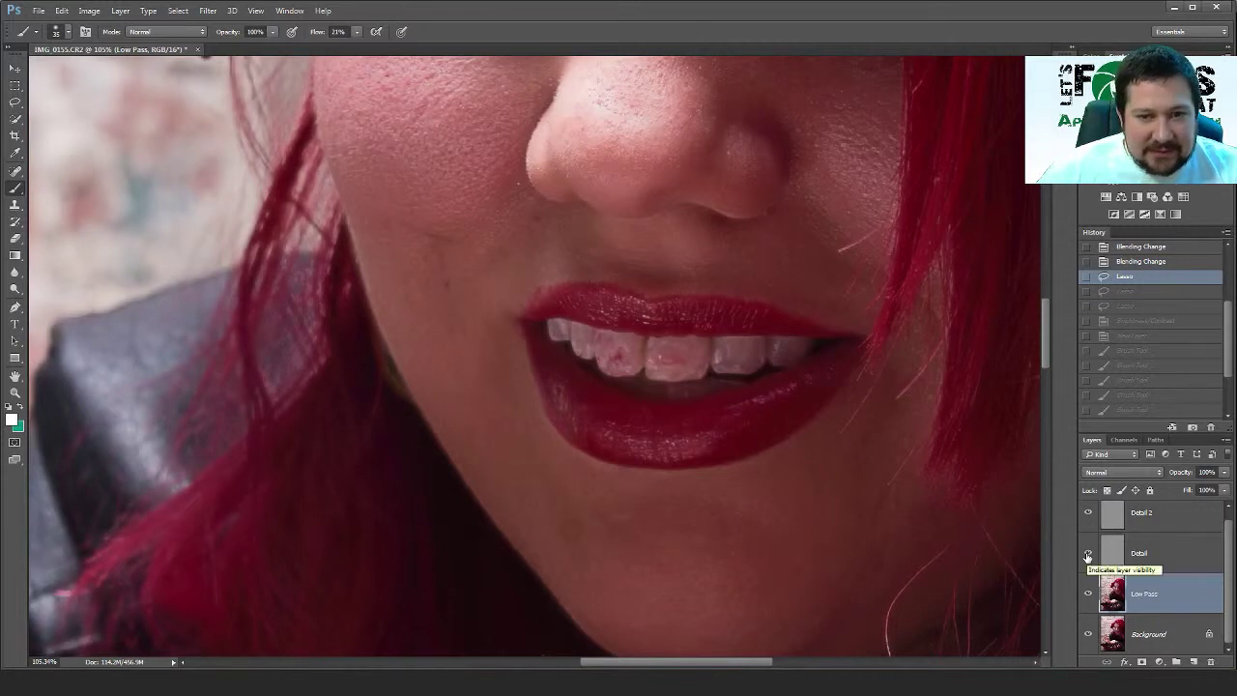
pyautogui.click(1087, 557)
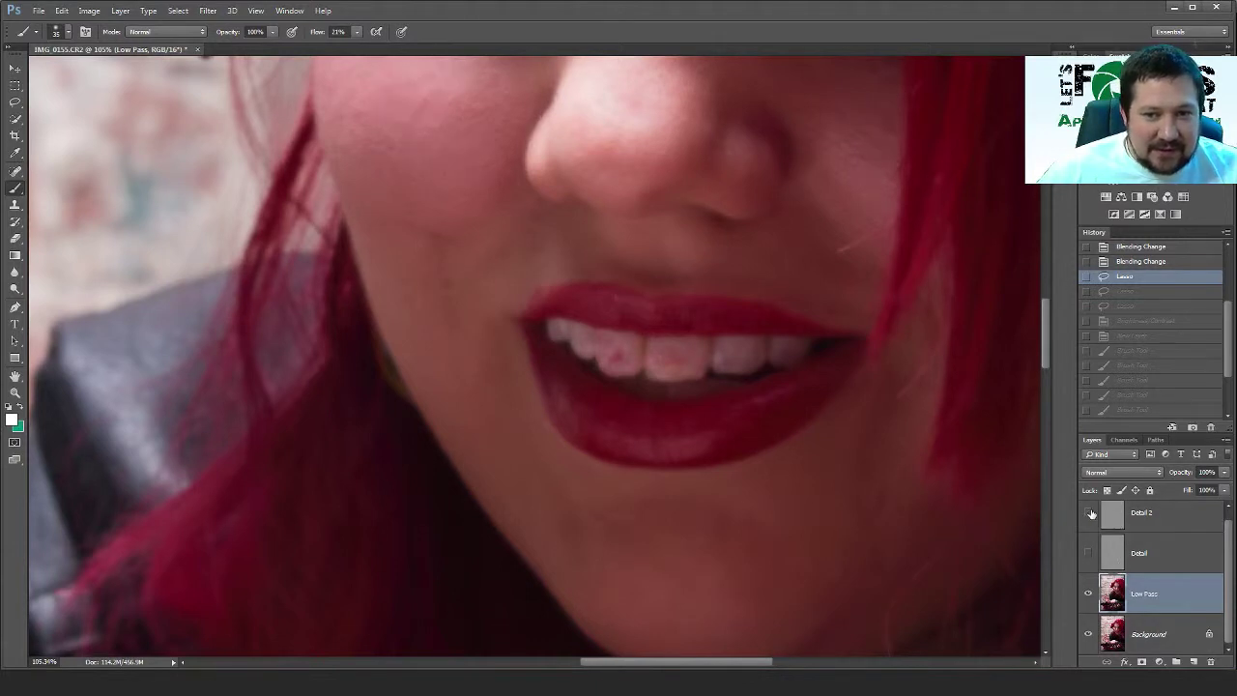
pyautogui.click(1088, 555)
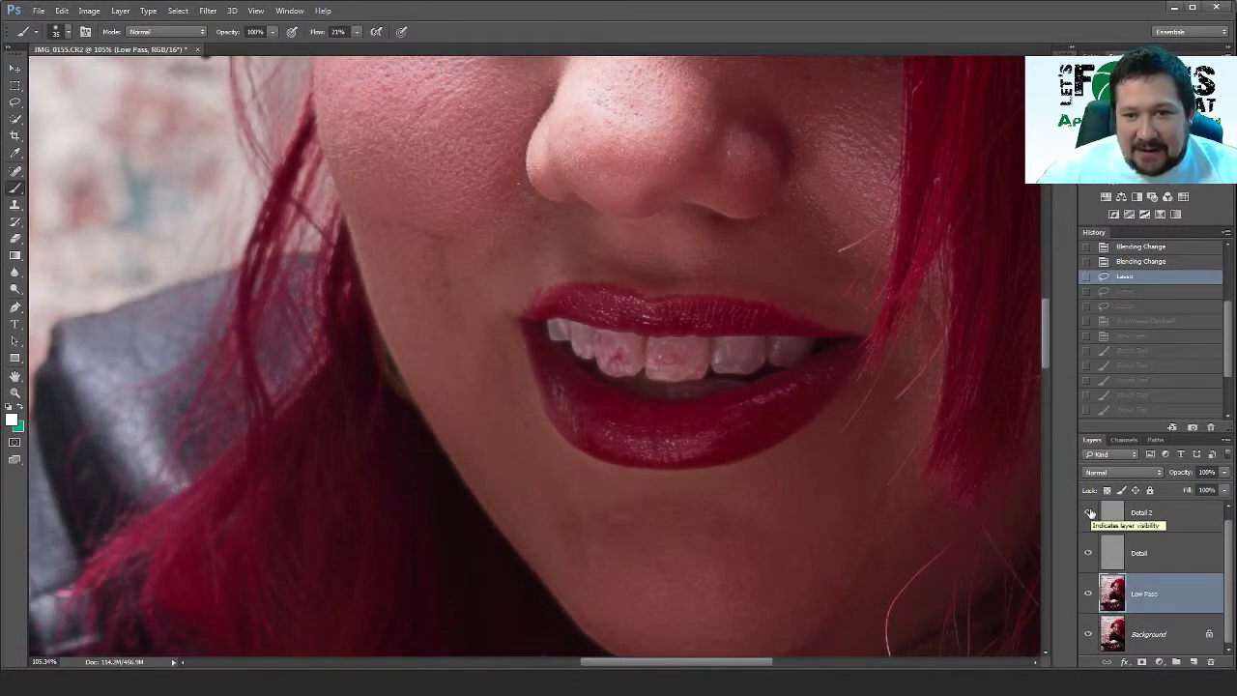
pyautogui.click(1089, 558)
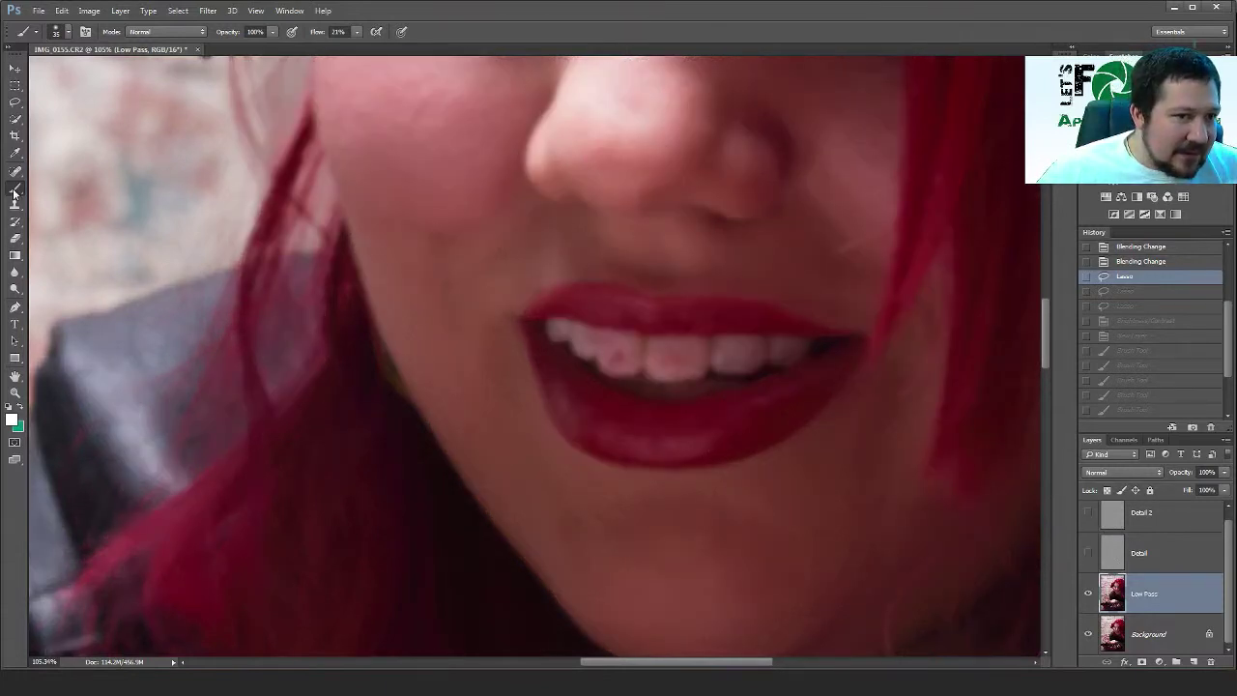
# Paint out the red lipstick stains on the front teeth on the Low Pass layer, using sampled tooth color at 21% flow
pyautogui.keyDown('alt'); pyautogui.click(691, 338); pyautogui.keyUp('alt')
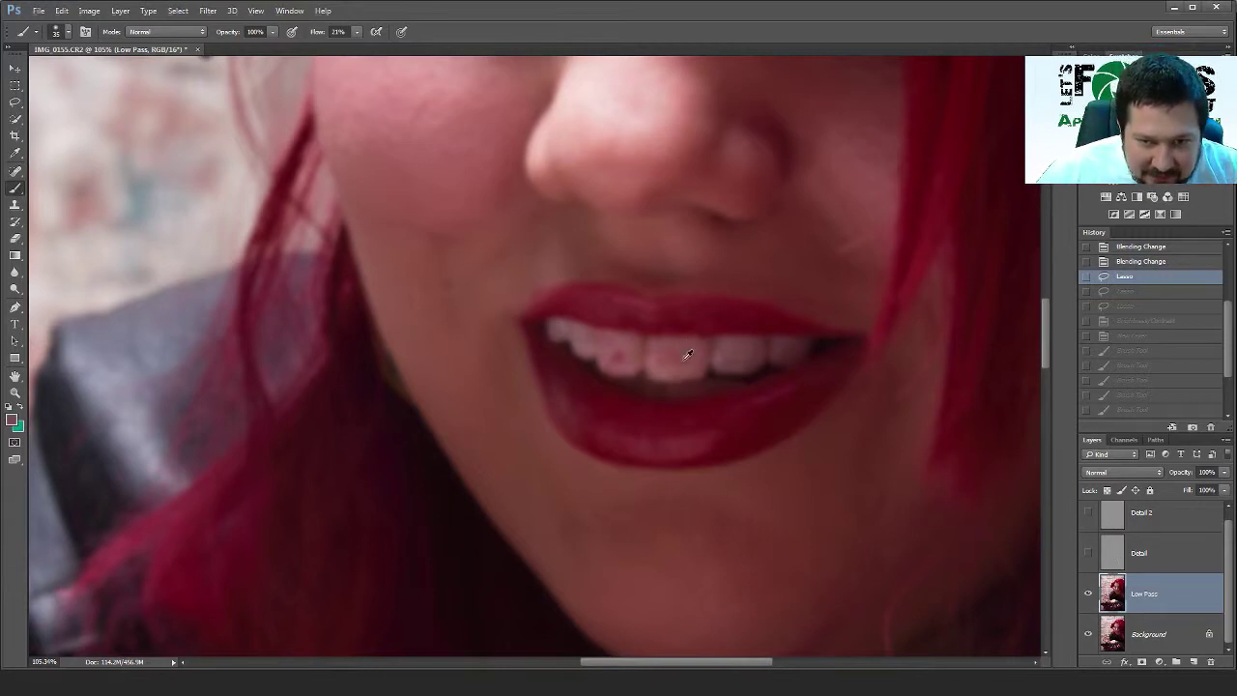
pyautogui.moveTo(661, 362)
pyautogui.mouseDown()
pyautogui.moveTo(684, 351)
pyautogui.moveTo(655, 379)
pyautogui.mouseUp()
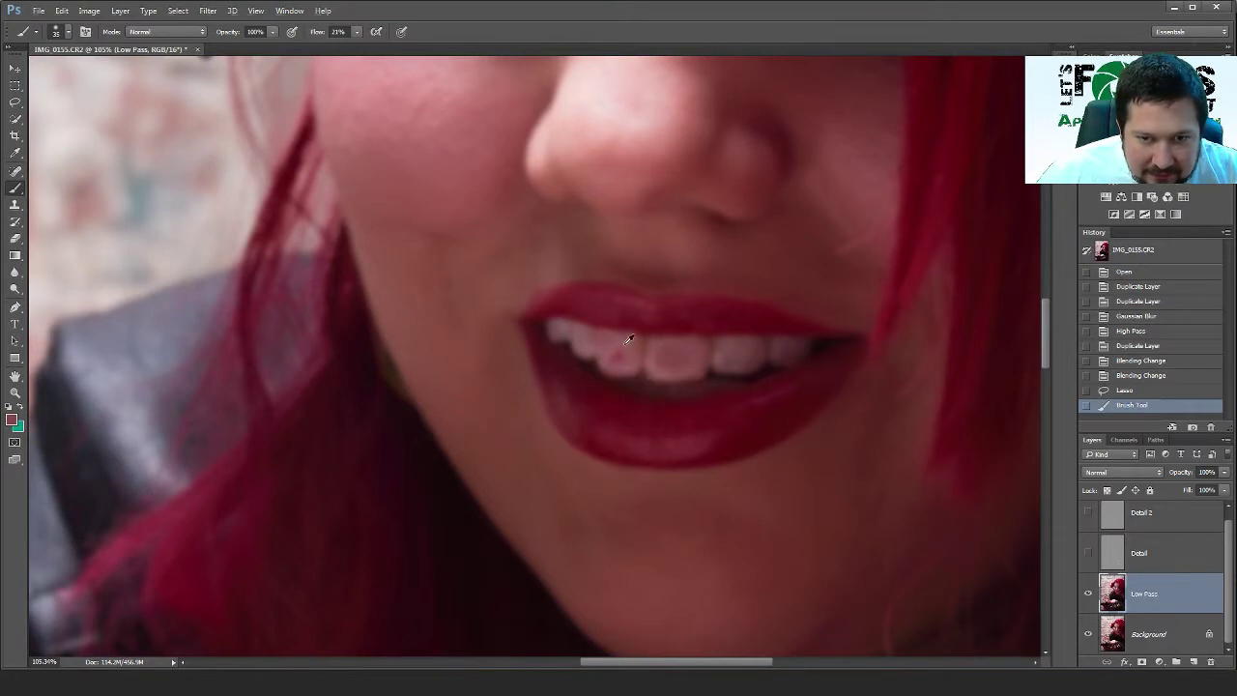
pyautogui.moveTo(628, 338)
pyautogui.mouseDown()
pyautogui.moveTo(616, 360)
pyautogui.moveTo(689, 362)
pyautogui.mouseUp()
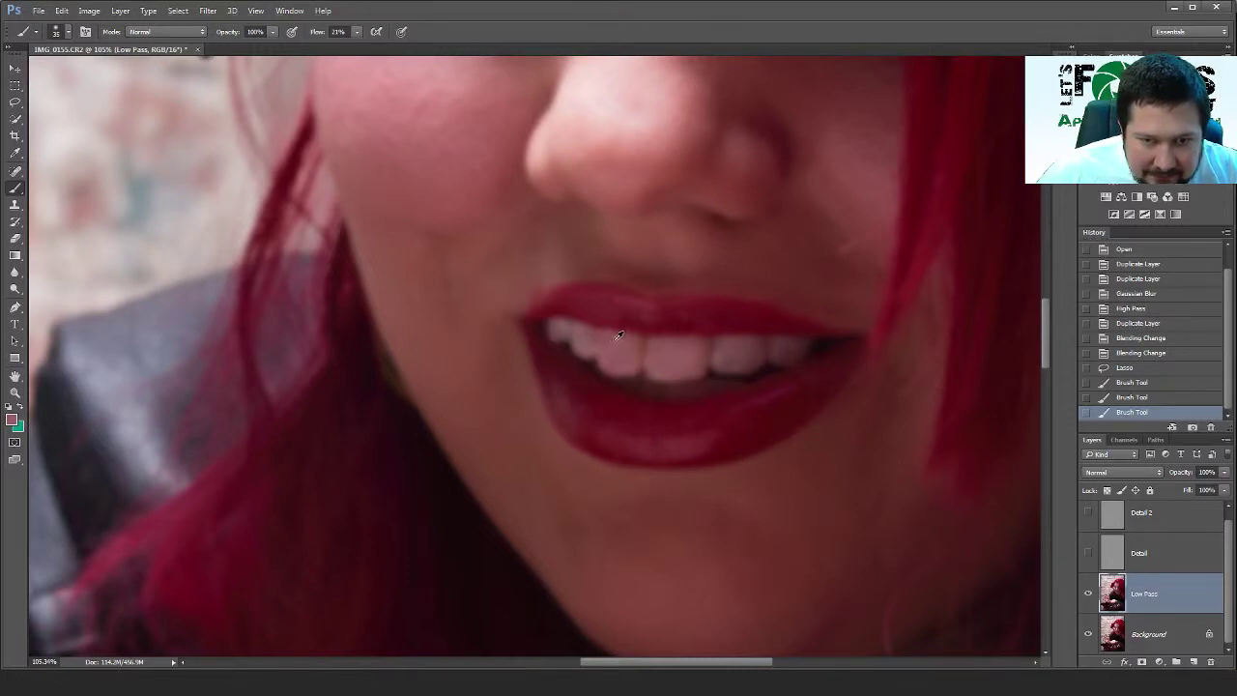
pyautogui.moveTo(619, 335)
pyautogui.mouseDown()
pyautogui.moveTo(608, 337)
pyautogui.moveTo(617, 369)
pyautogui.mouseUp()
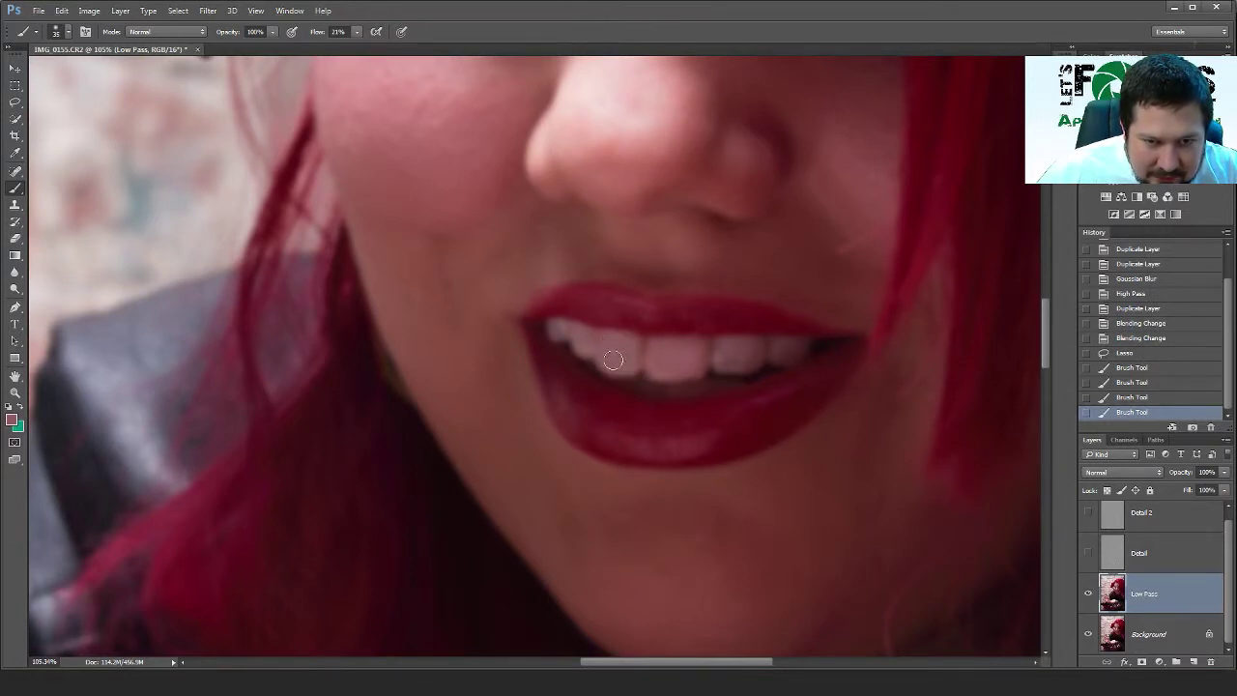
pyautogui.moveTo(630, 341); pyautogui.dragTo(689, 342)
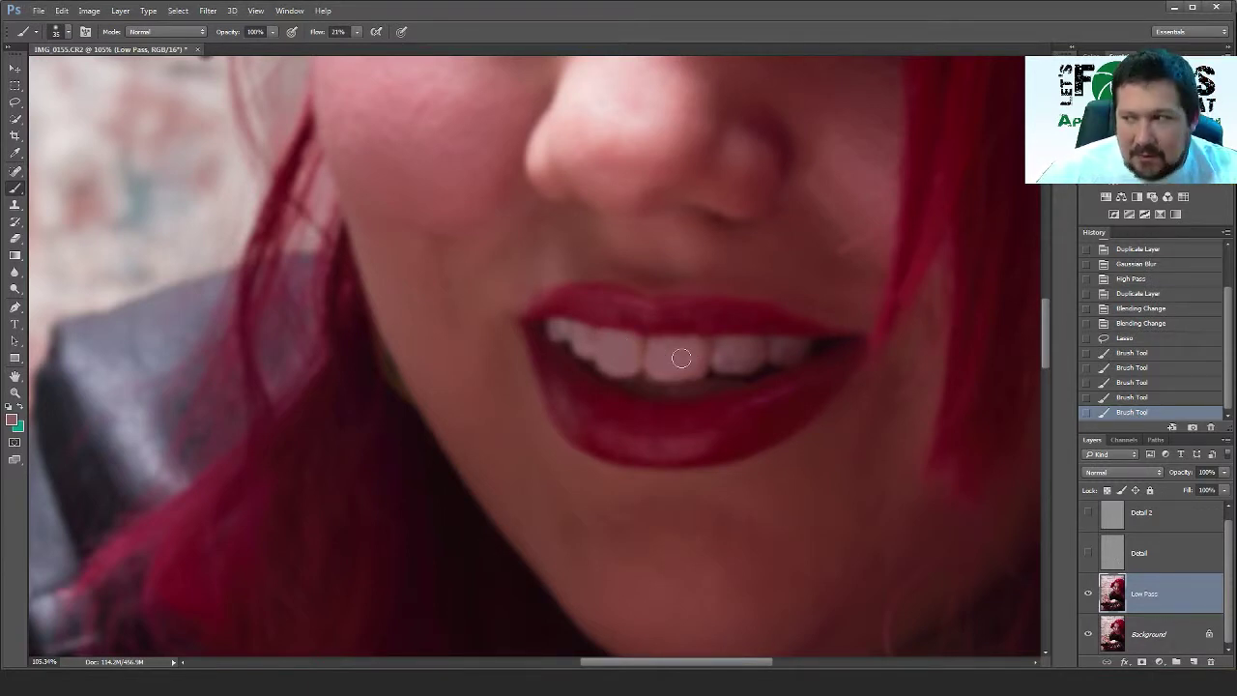
pyautogui.moveTo(683, 362)
pyautogui.mouseDown()
pyautogui.moveTo(692, 356)
pyautogui.moveTo(692, 372)
pyautogui.moveTo(659, 373)
pyautogui.moveTo(712, 345)
pyautogui.mouseUp()
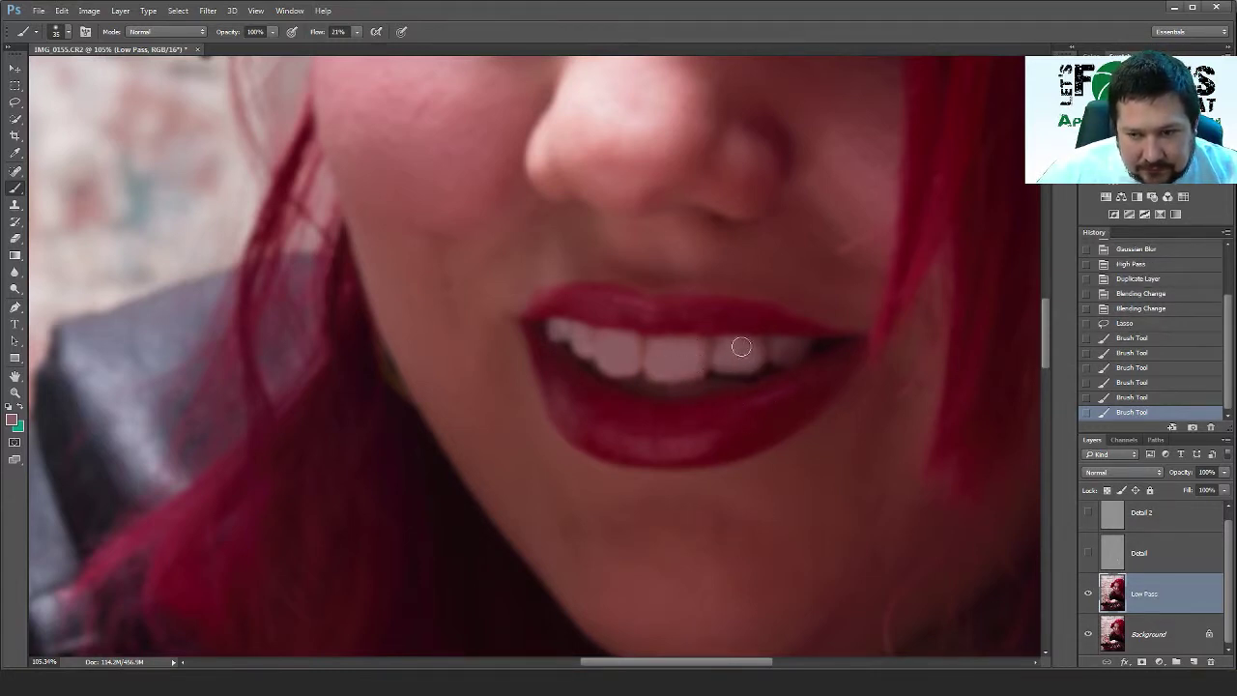
pyautogui.click(741, 350)
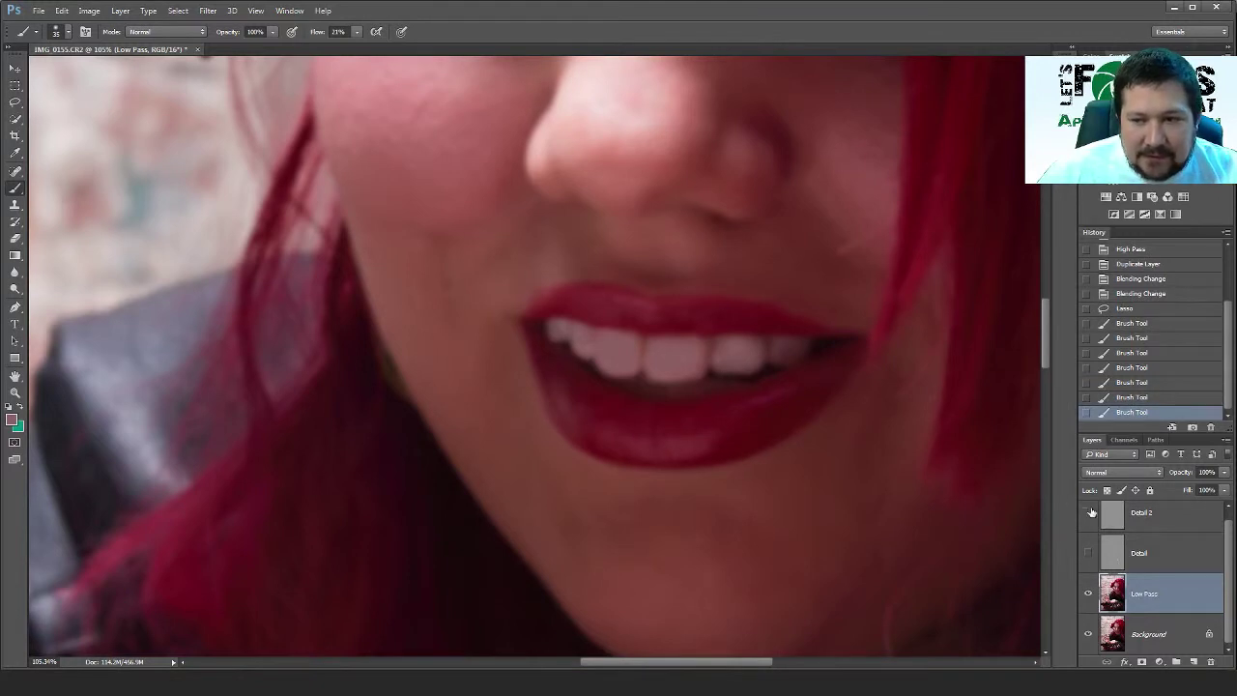
# Show the Detail and Detail 2 layers again and toggle Detail off and on to compare the tooth texture
pyautogui.click(1089, 553)
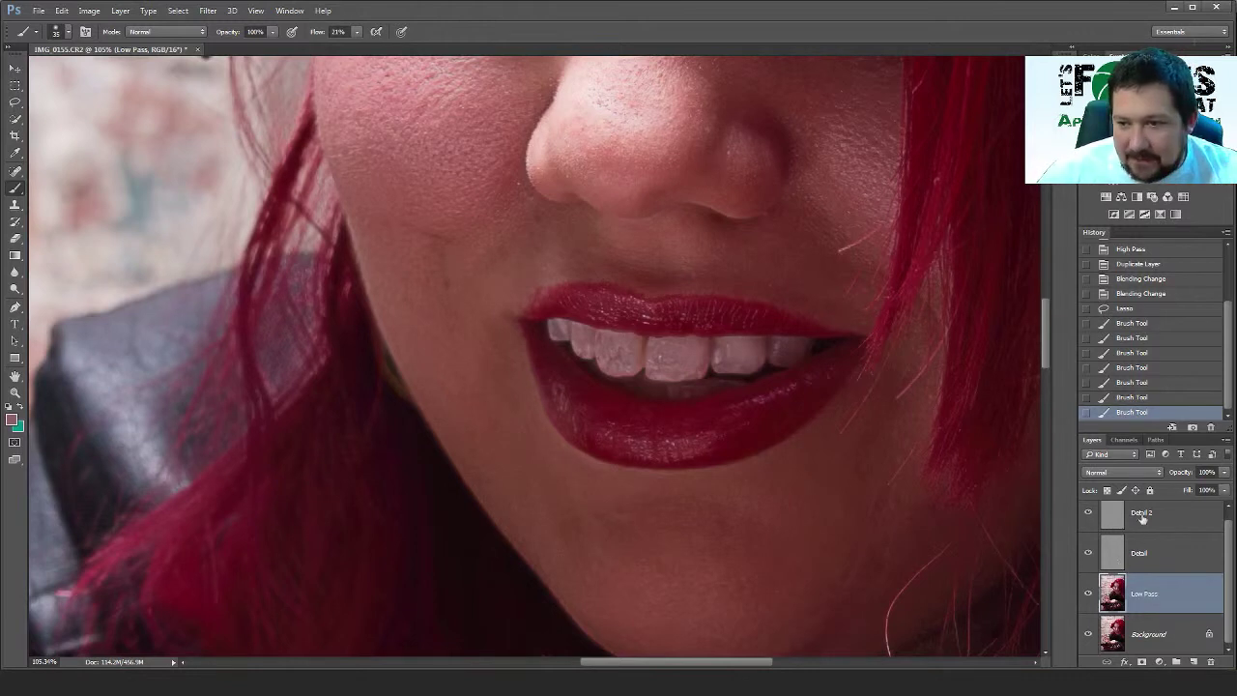
pyautogui.click(1090, 552)
pyautogui.click(1090, 553)
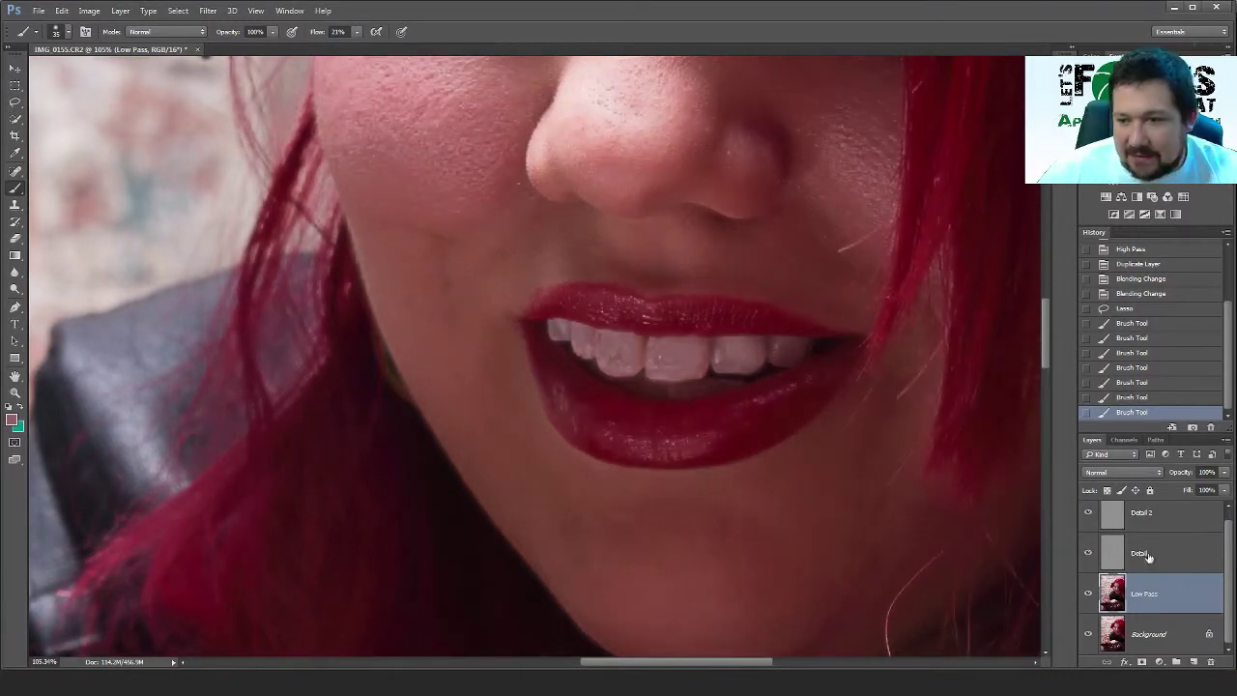
# Add a Reveal All layer mask to the Detail layer and unlink the mask from the layer
pyautogui.click(1141, 550)
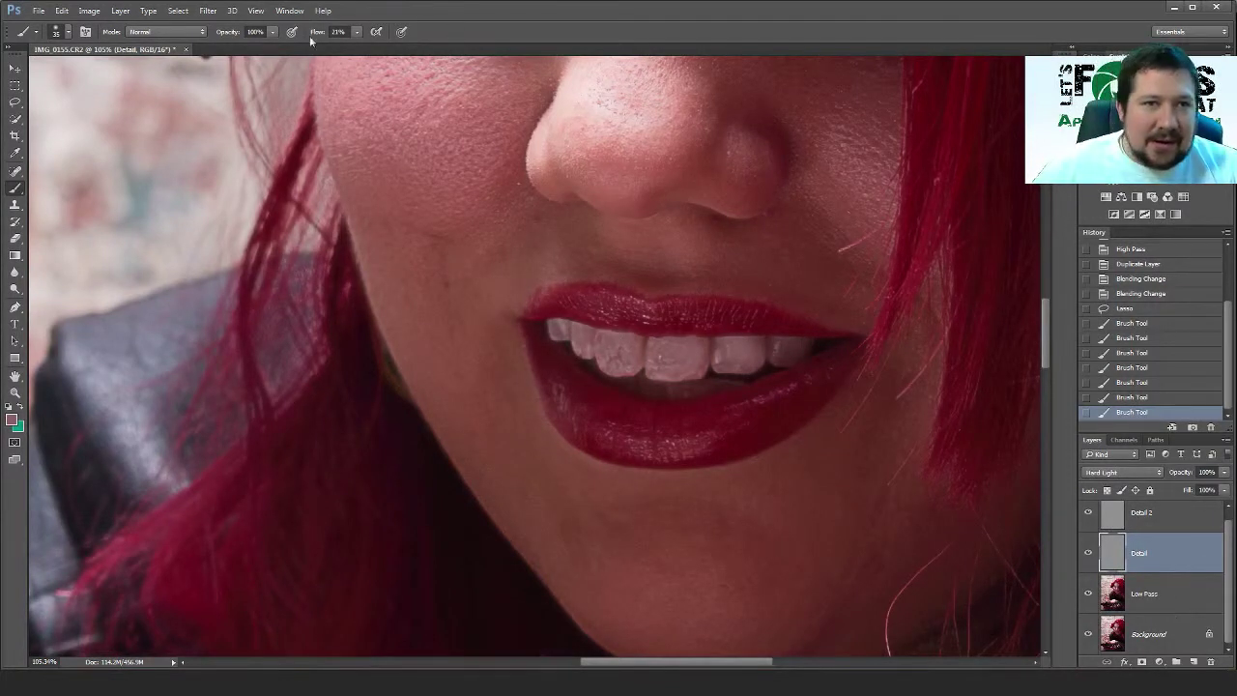
pyautogui.click(127, 11)
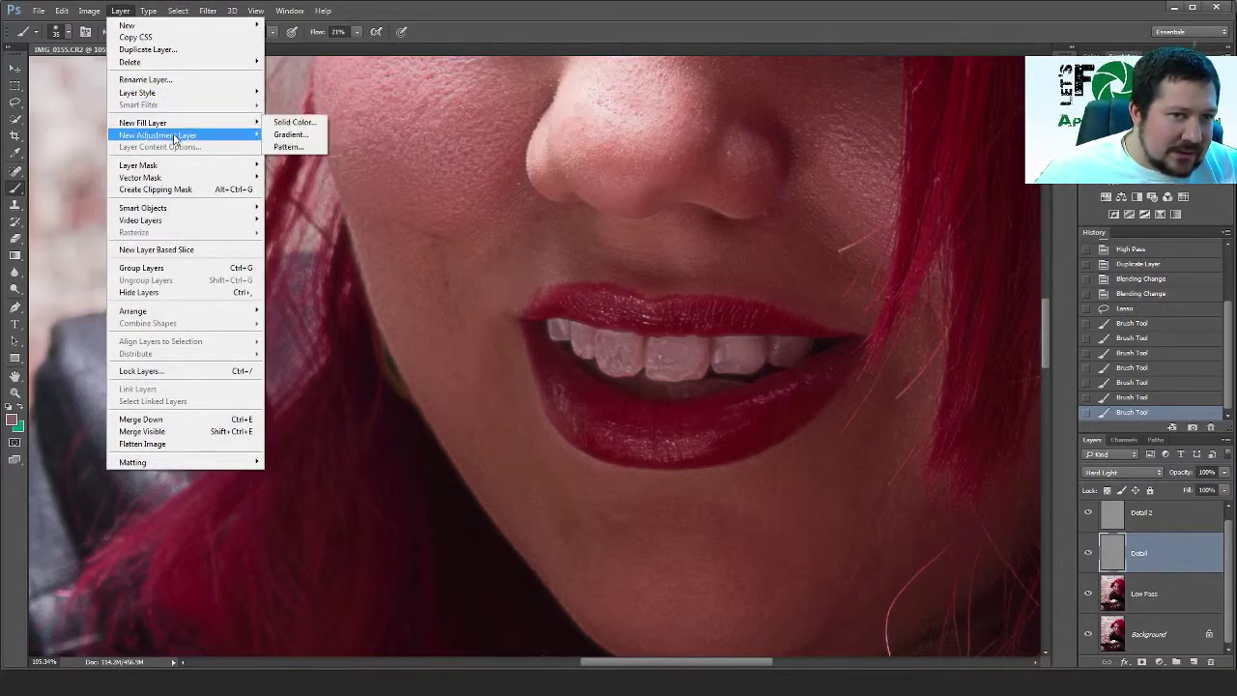
pyautogui.moveTo(175, 139)
pyautogui.moveTo(179, 166)
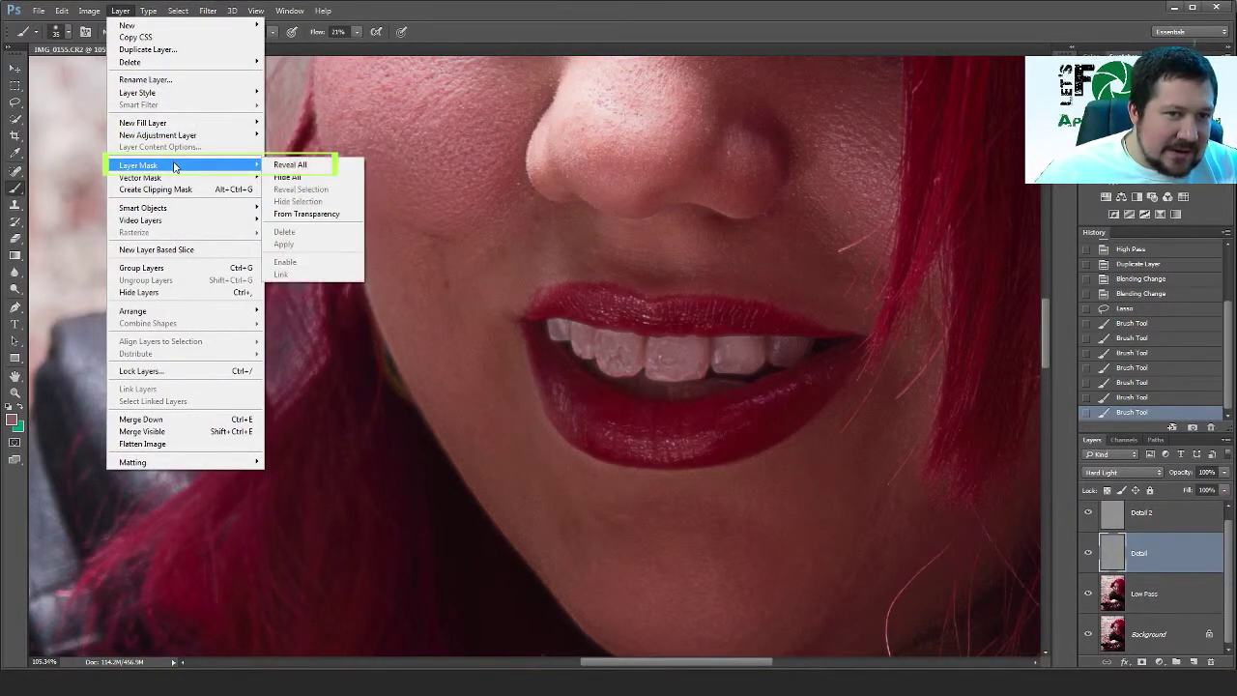
pyautogui.click(333, 166)
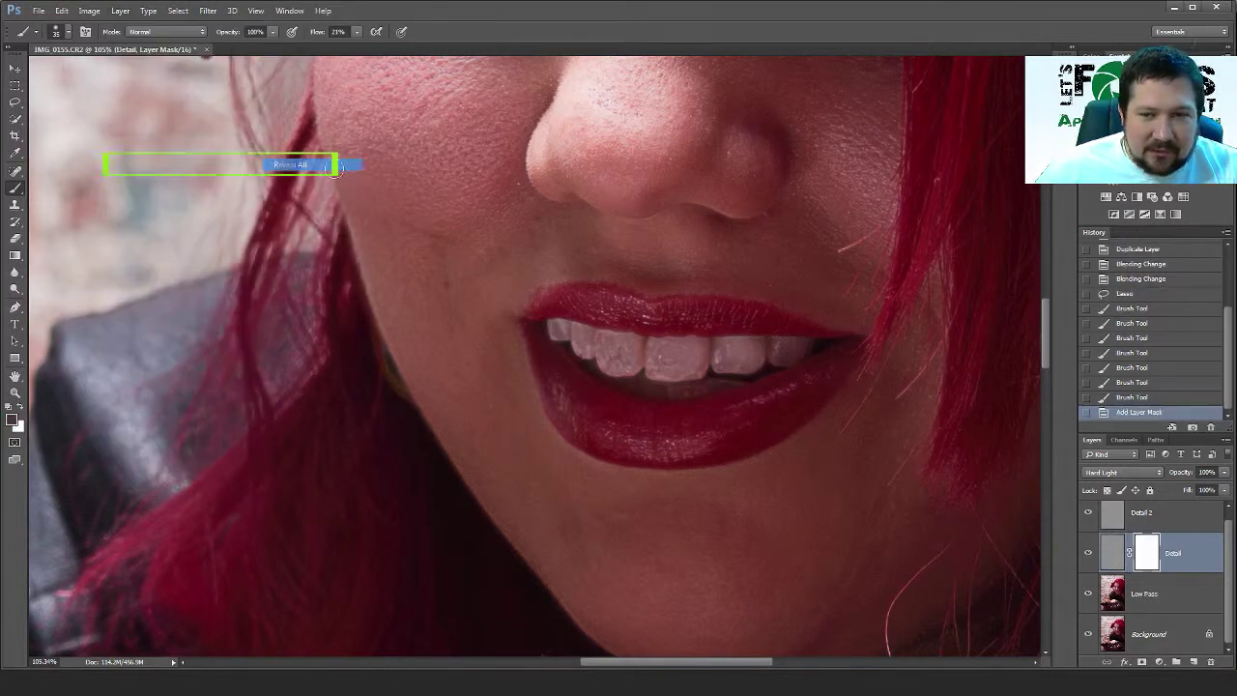
pyautogui.click(1129, 552)
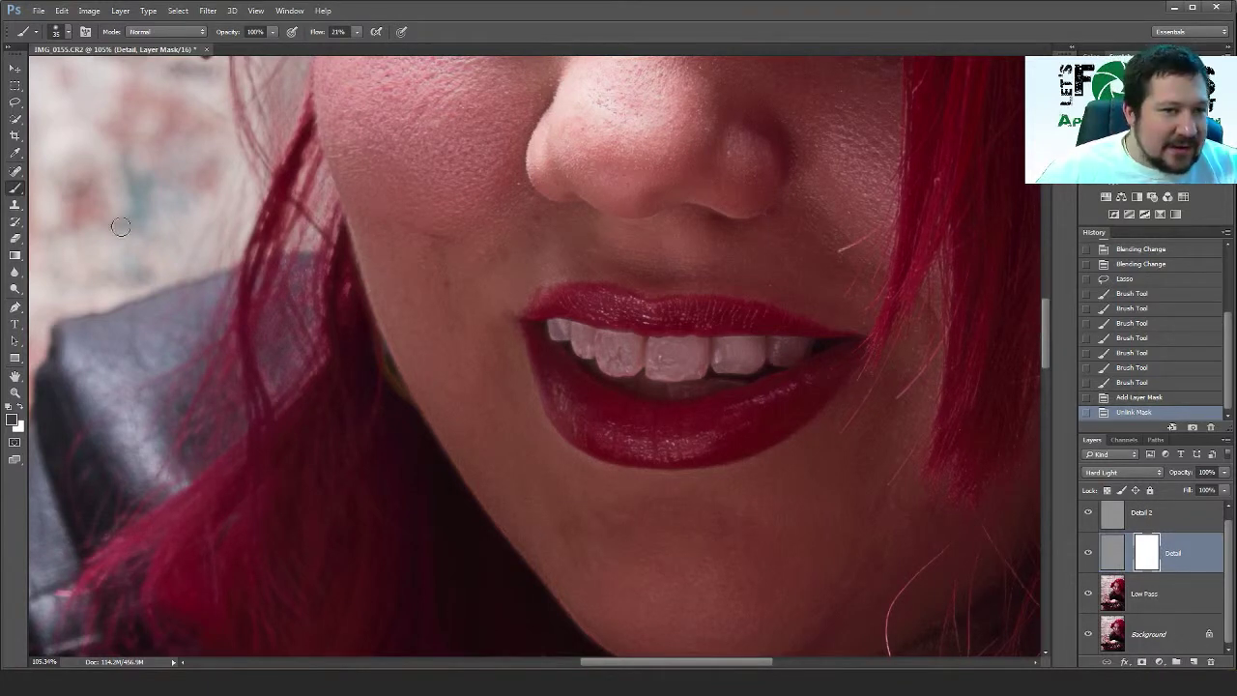
# Set a neutral gray foreground color and brush over the teeth on the Detail layer's mask to soften their texture
pyautogui.click(11, 417)
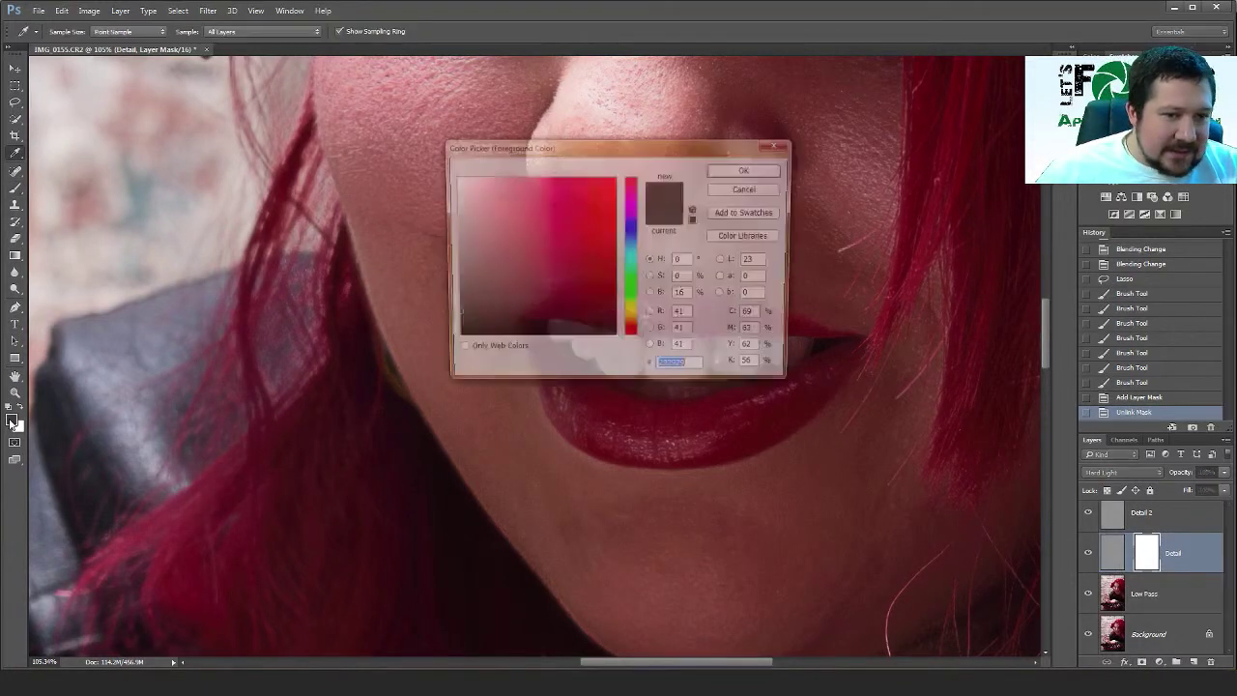
pyautogui.moveTo(513, 277)
pyautogui.mouseDown()
pyautogui.moveTo(451, 283)
pyautogui.moveTo(451, 261)
pyautogui.mouseUp()
pyautogui.click(726, 171)
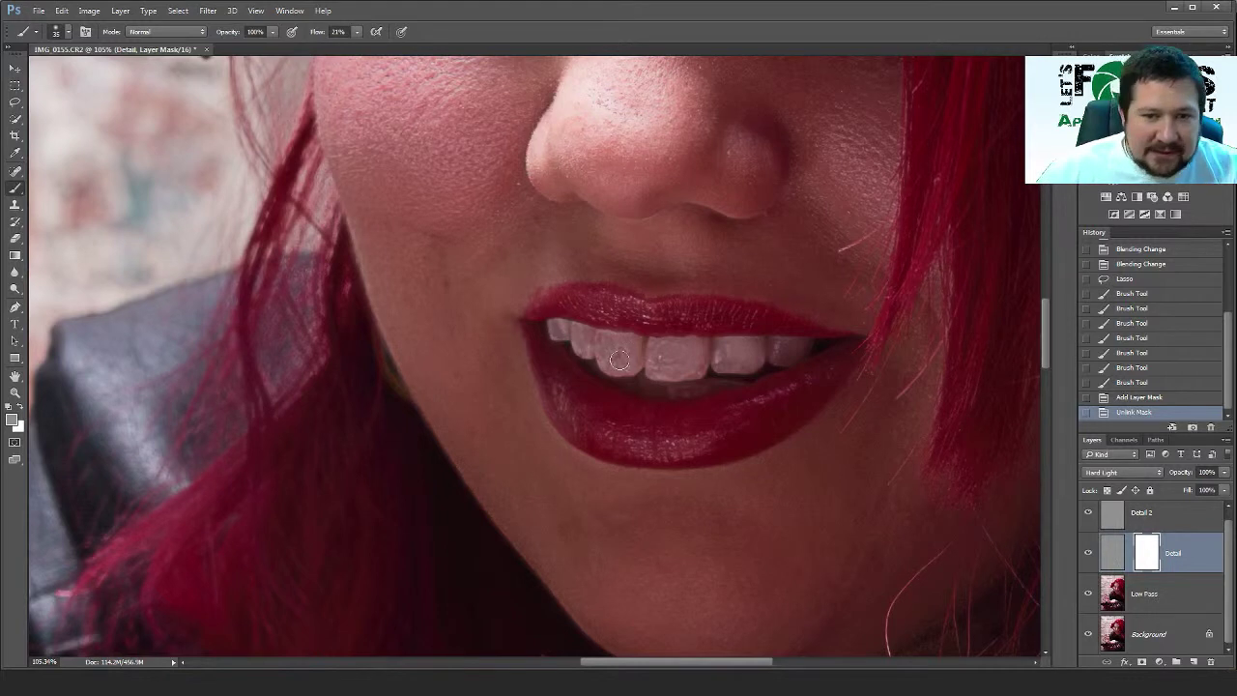
pyautogui.moveTo(619, 340); pyautogui.dragTo(607, 354)
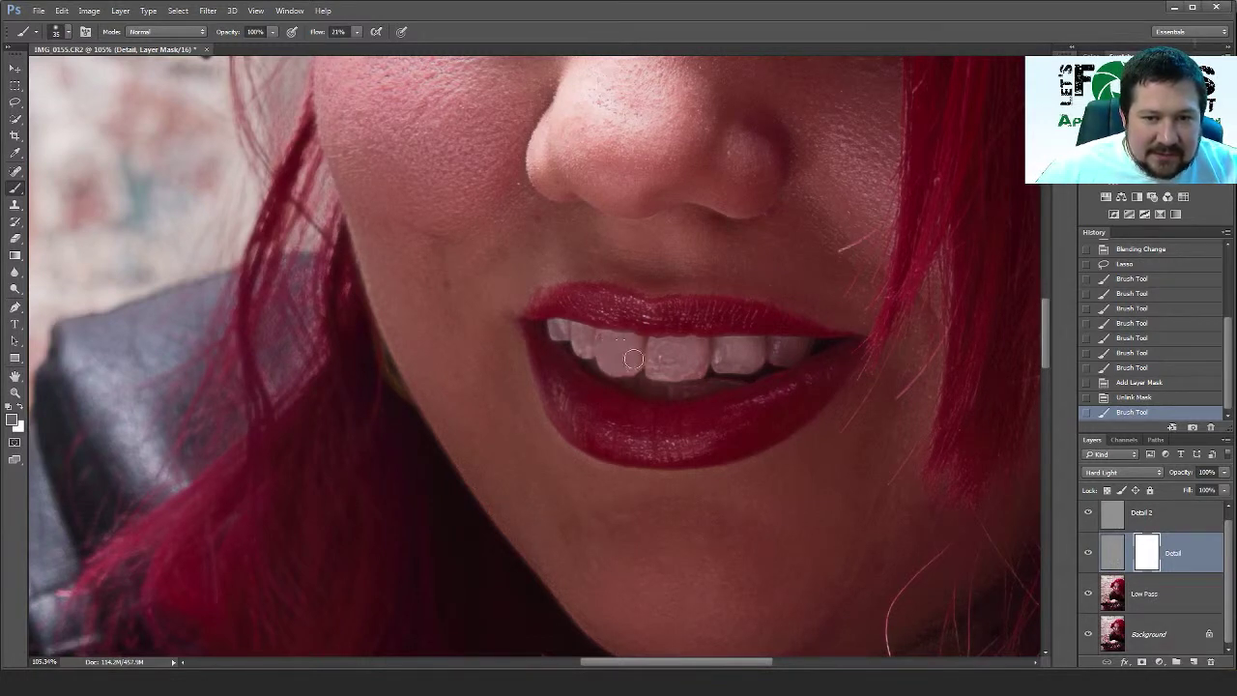
pyautogui.moveTo(622, 356); pyautogui.dragTo(670, 356)
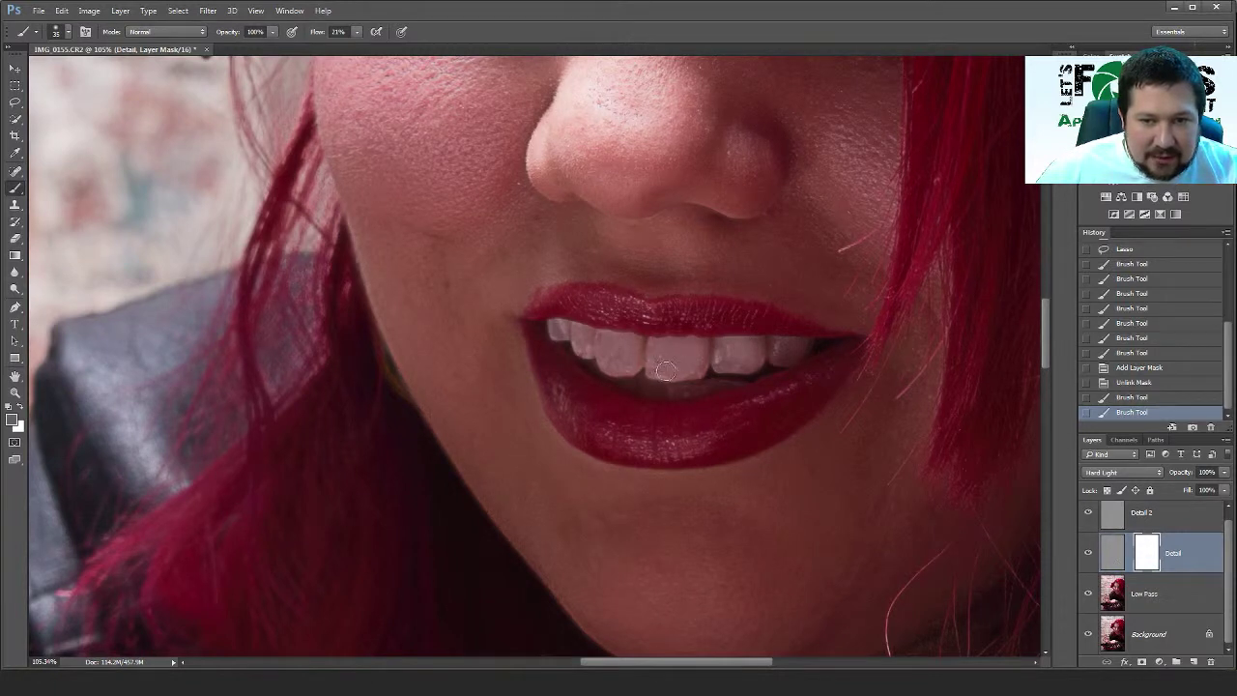
pyautogui.moveTo(696, 368)
pyautogui.mouseDown()
pyautogui.moveTo(664, 362)
pyautogui.moveTo(669, 345)
pyautogui.moveTo(685, 350)
pyautogui.moveTo(659, 351)
pyautogui.moveTo(660, 370)
pyautogui.moveTo(741, 356)
pyautogui.mouseUp()
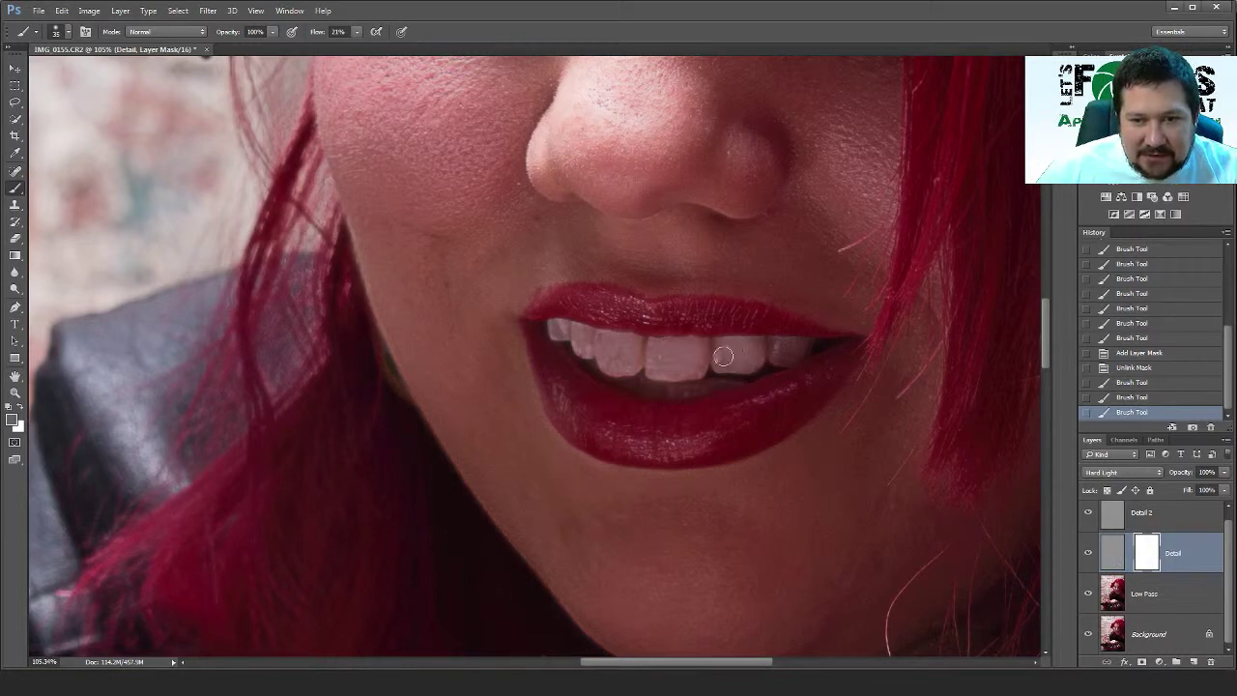
pyautogui.moveTo(724, 351); pyautogui.dragTo(798, 350)
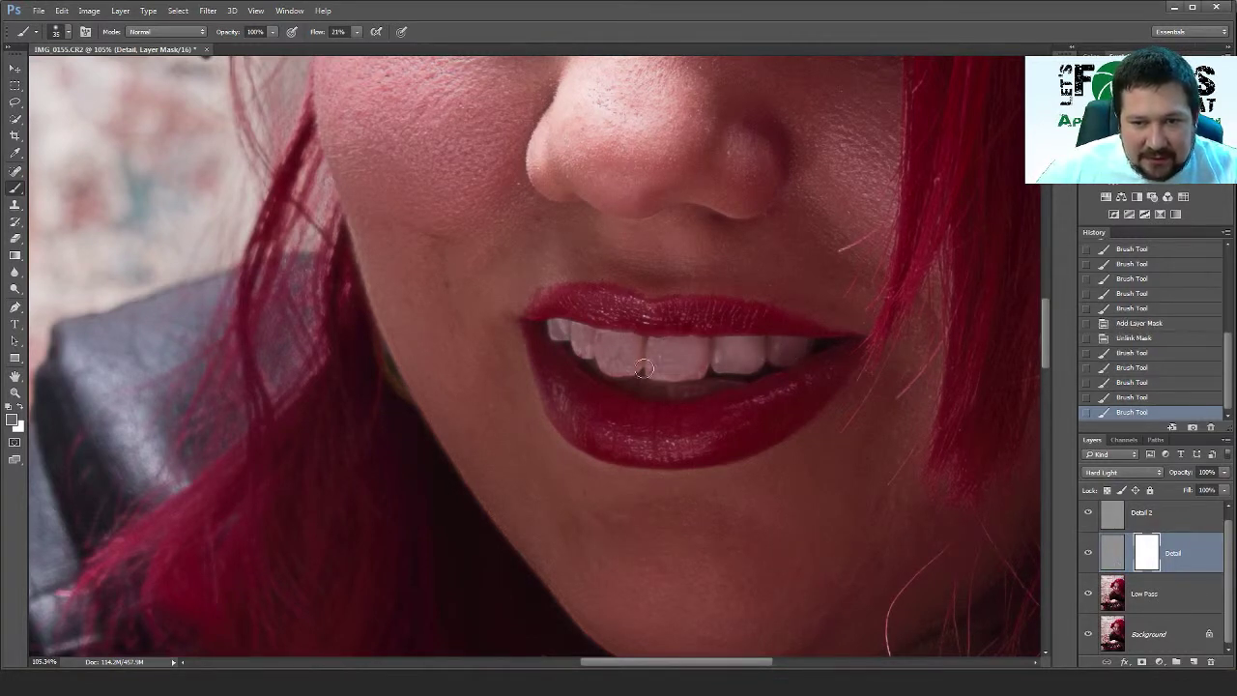
pyautogui.moveTo(583, 345); pyautogui.dragTo(561, 330)
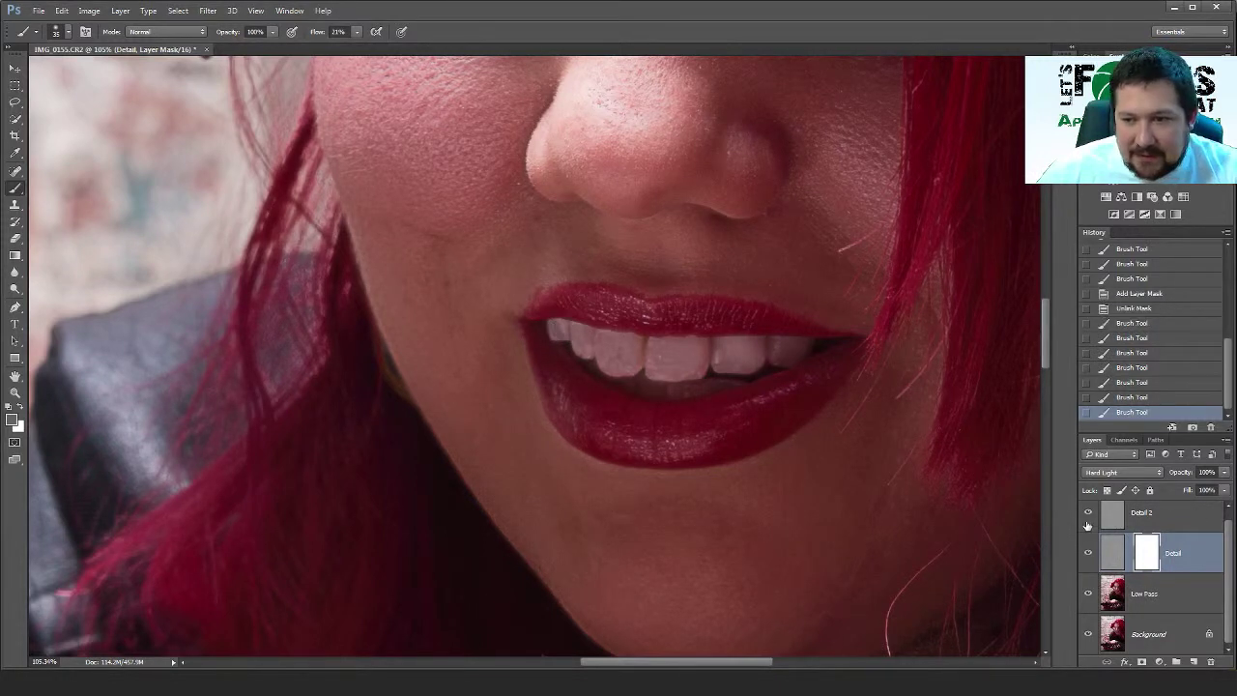
# Add a Reveal All layer mask to the Detail 2 layer and unlink the mask from the layer
pyautogui.click(1140, 518)
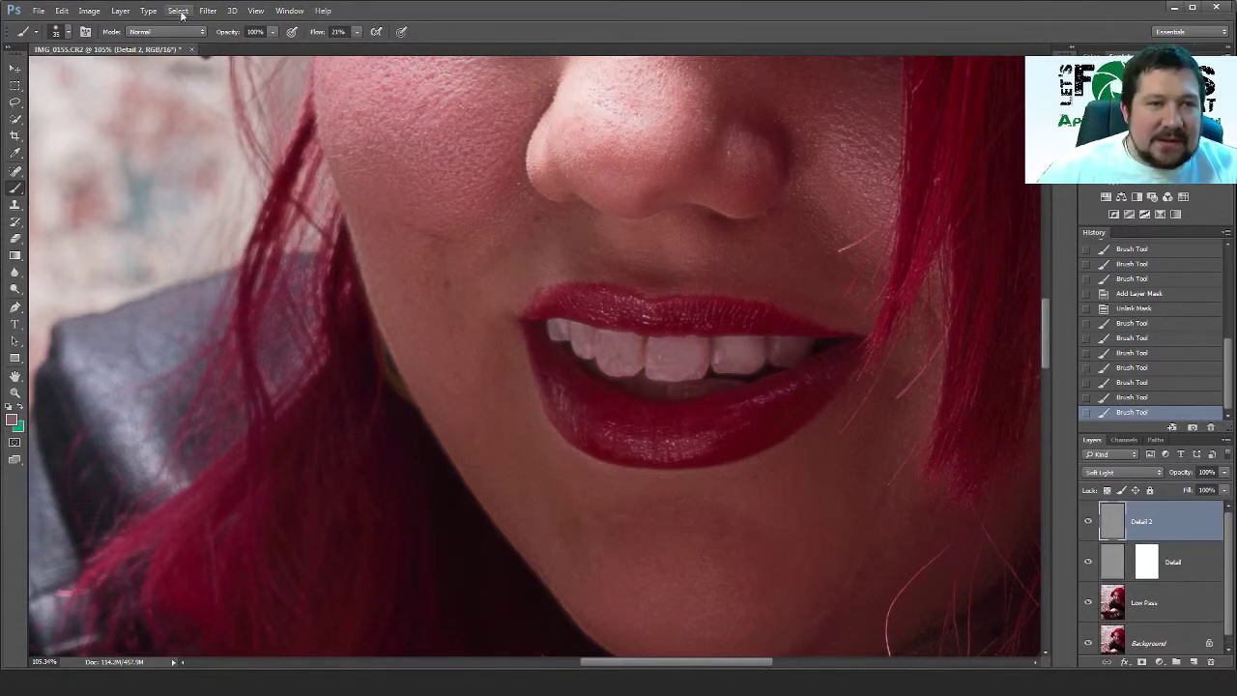
pyautogui.click(120, 11)
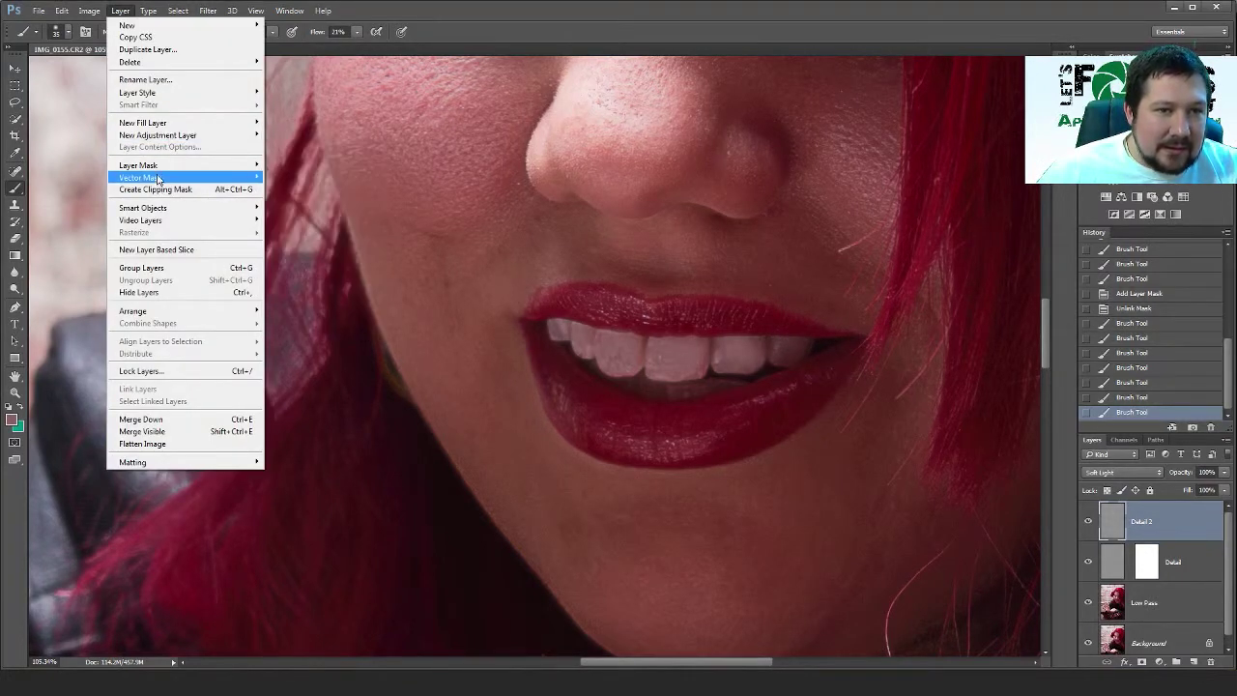
pyautogui.moveTo(160, 167)
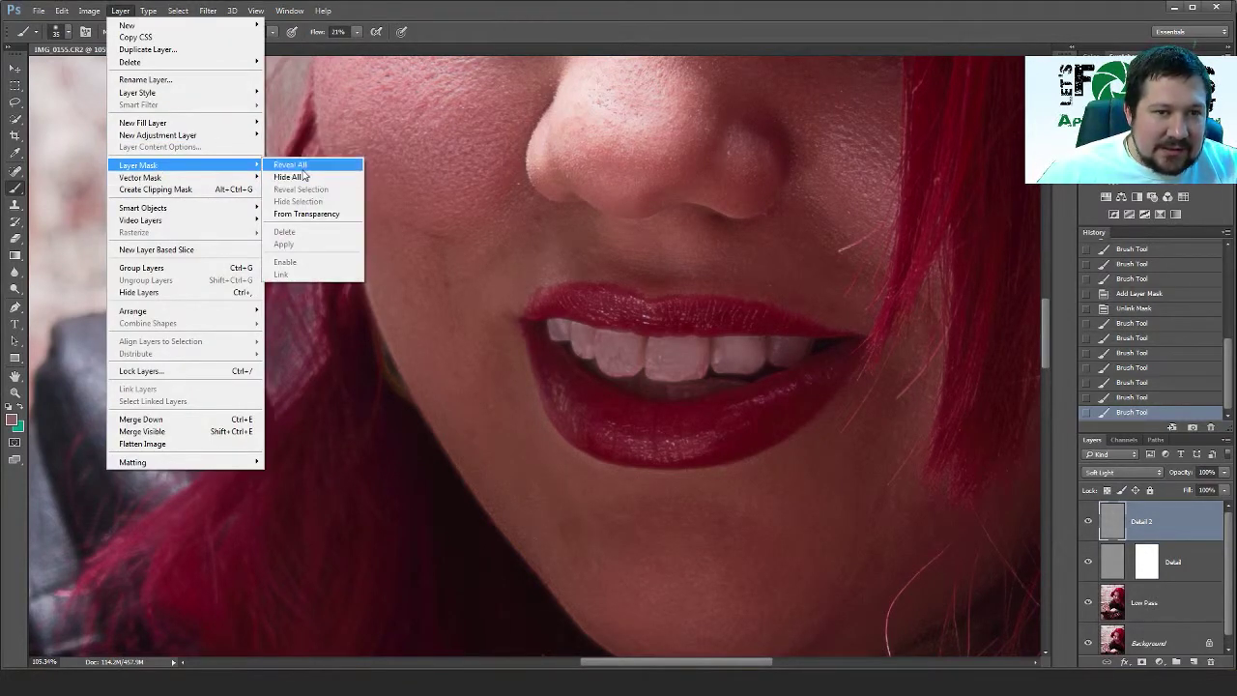
pyautogui.click(300, 167)
pyautogui.click(1130, 523)
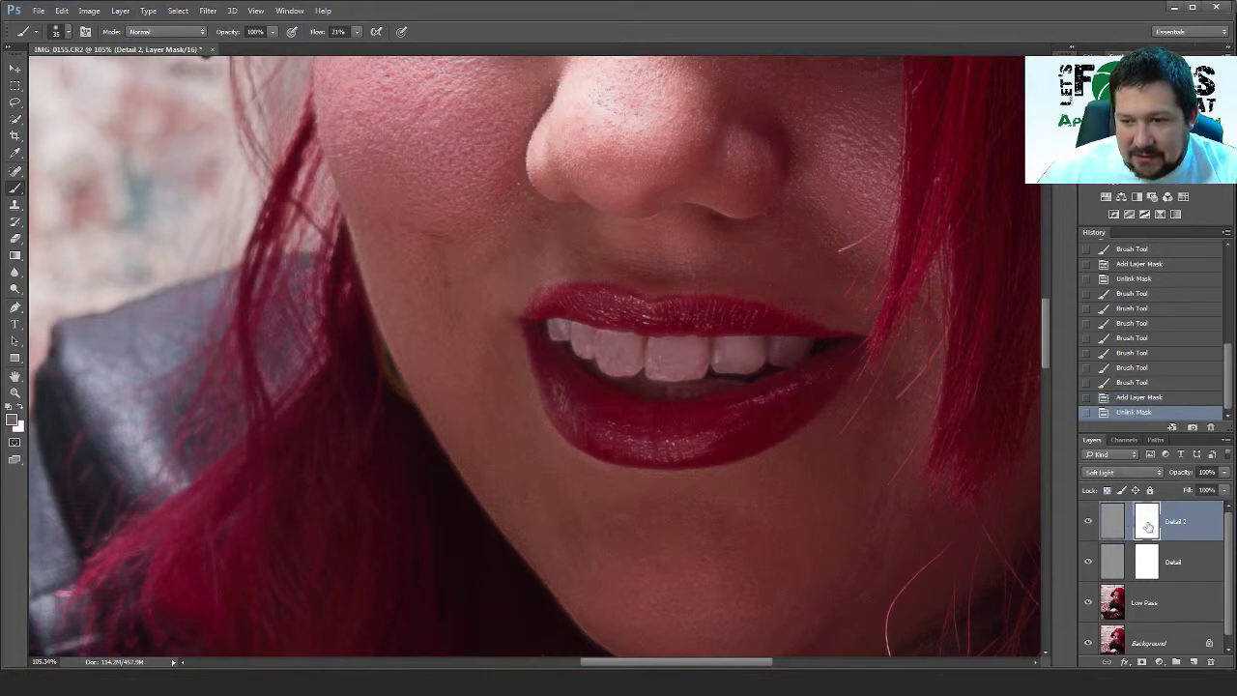
# Brush gray over all the visible upper teeth on the Detail 2 layer's mask to smooth their texture further
pyautogui.moveTo(627, 370); pyautogui.dragTo(617, 344)
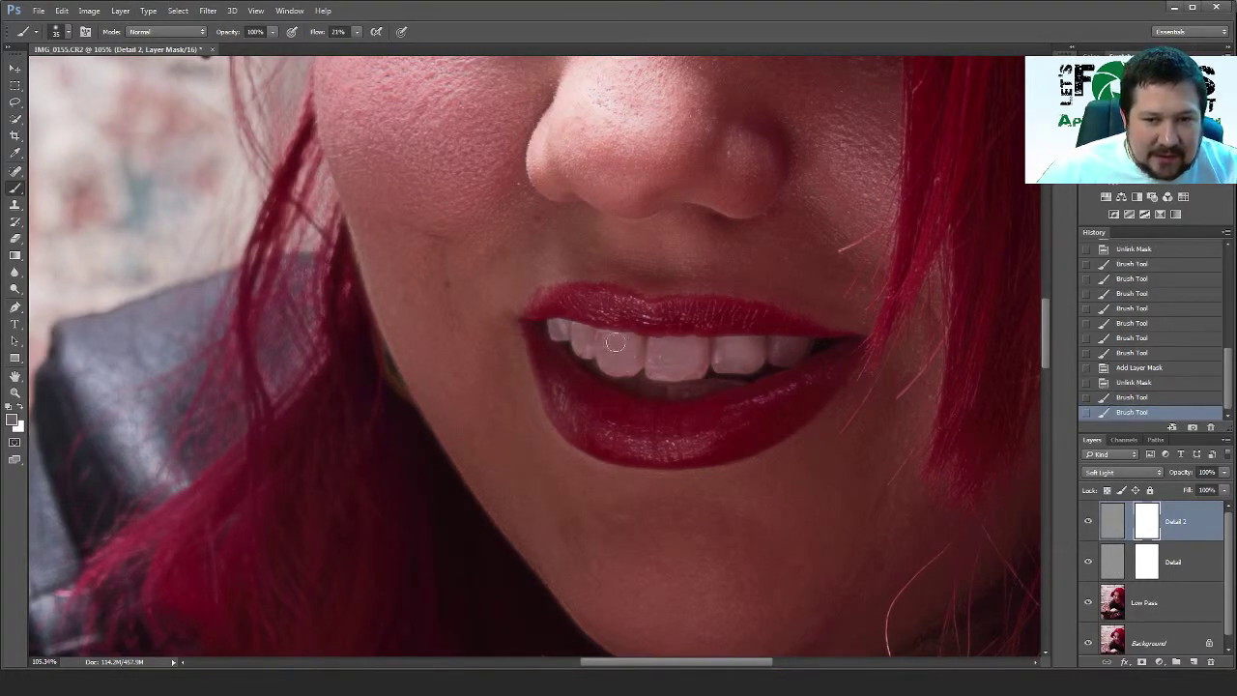
pyautogui.moveTo(607, 372)
pyautogui.mouseDown()
pyautogui.moveTo(696, 354)
pyautogui.moveTo(649, 361)
pyautogui.moveTo(658, 349)
pyautogui.moveTo(695, 360)
pyautogui.moveTo(653, 351)
pyautogui.moveTo(656, 368)
pyautogui.moveTo(735, 356)
pyautogui.mouseUp()
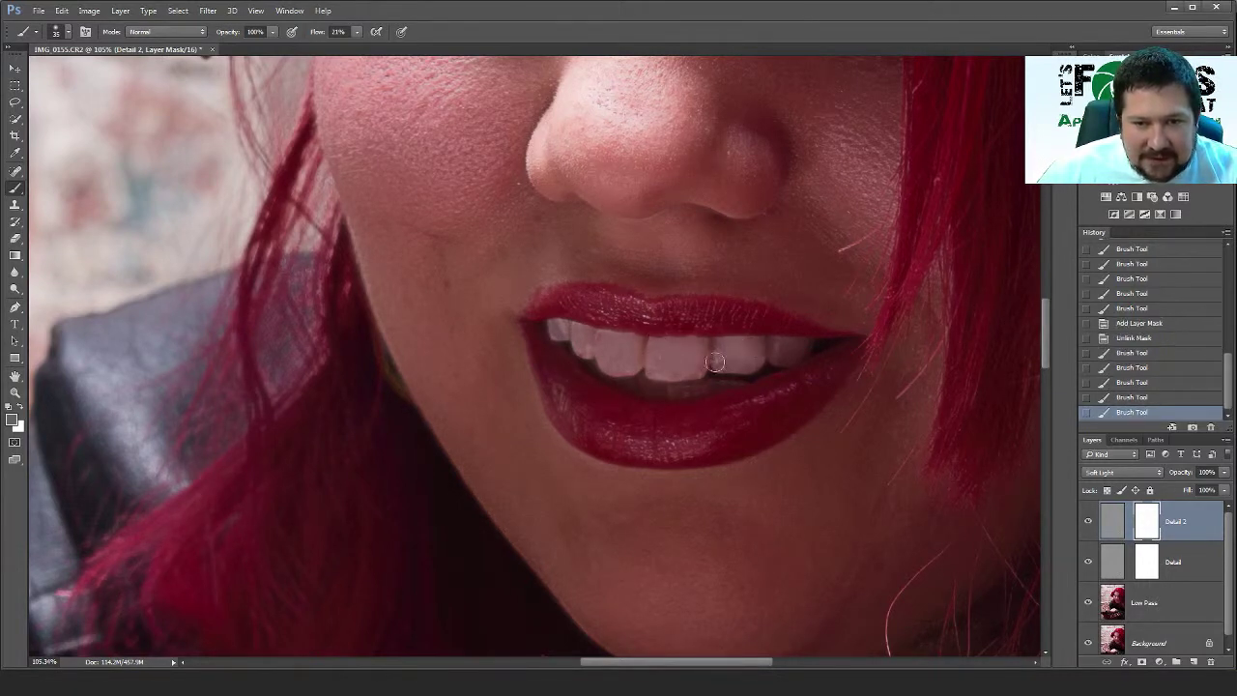
pyautogui.moveTo(583, 334)
pyautogui.mouseDown()
pyautogui.moveTo(582, 350)
pyautogui.moveTo(568, 339)
pyautogui.mouseUp()
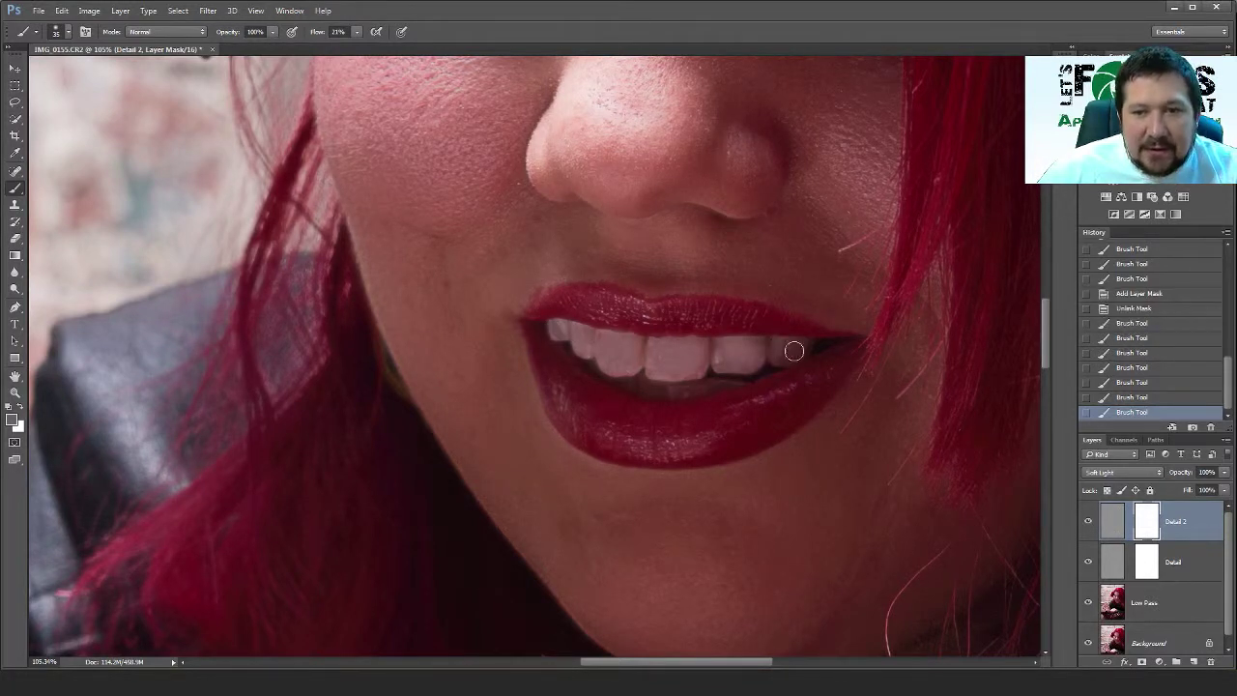
pyautogui.moveTo(781, 356); pyautogui.dragTo(785, 352)
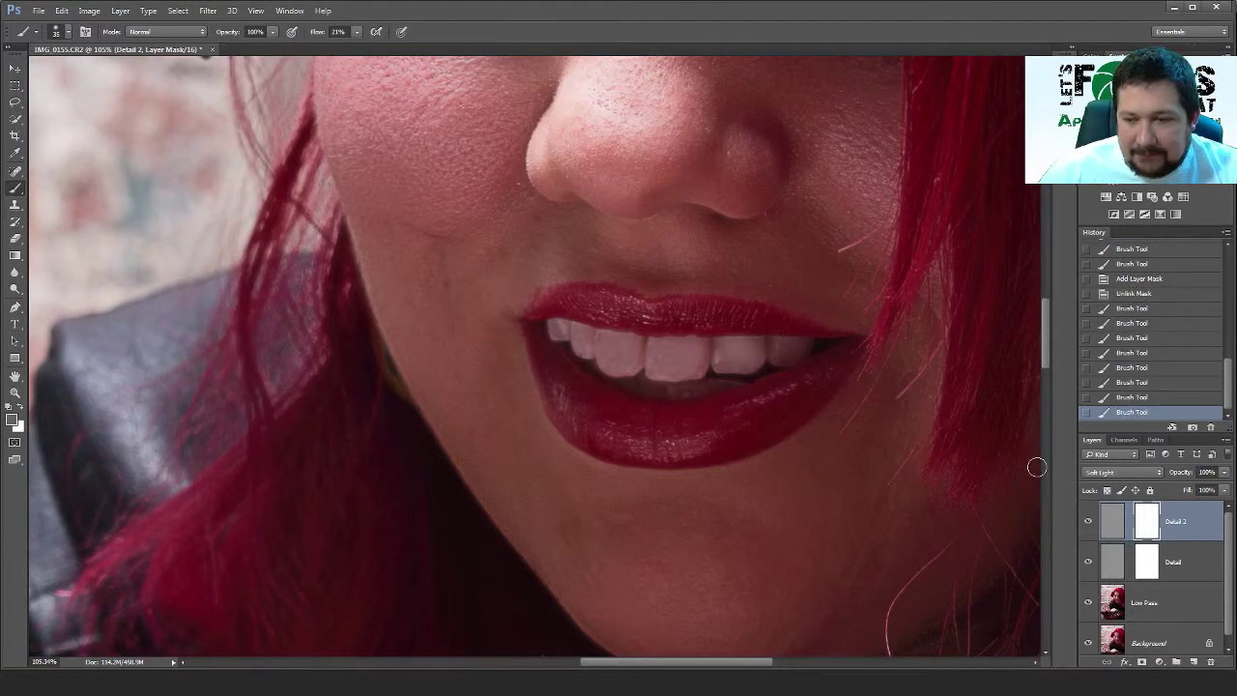
# Target the Detail 2 layer's image instead of its mask and hide the Low Pass and Background layers
pyautogui.click(1113, 522)
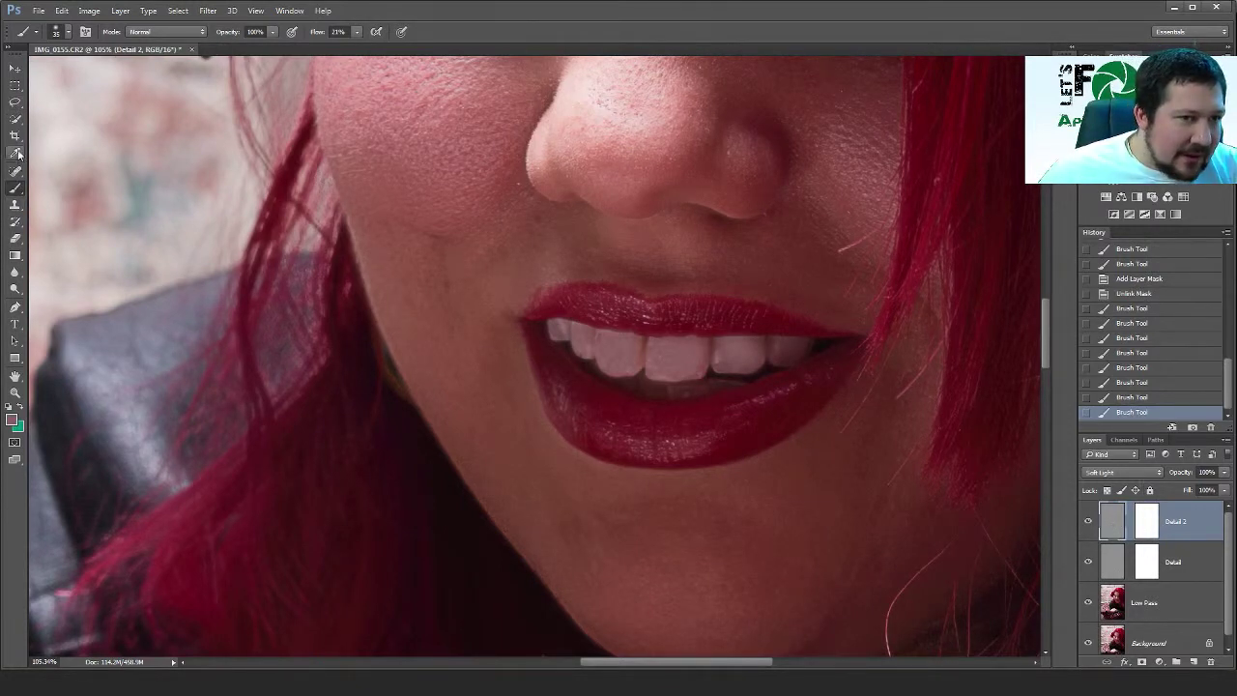
pyautogui.click(1087, 604)
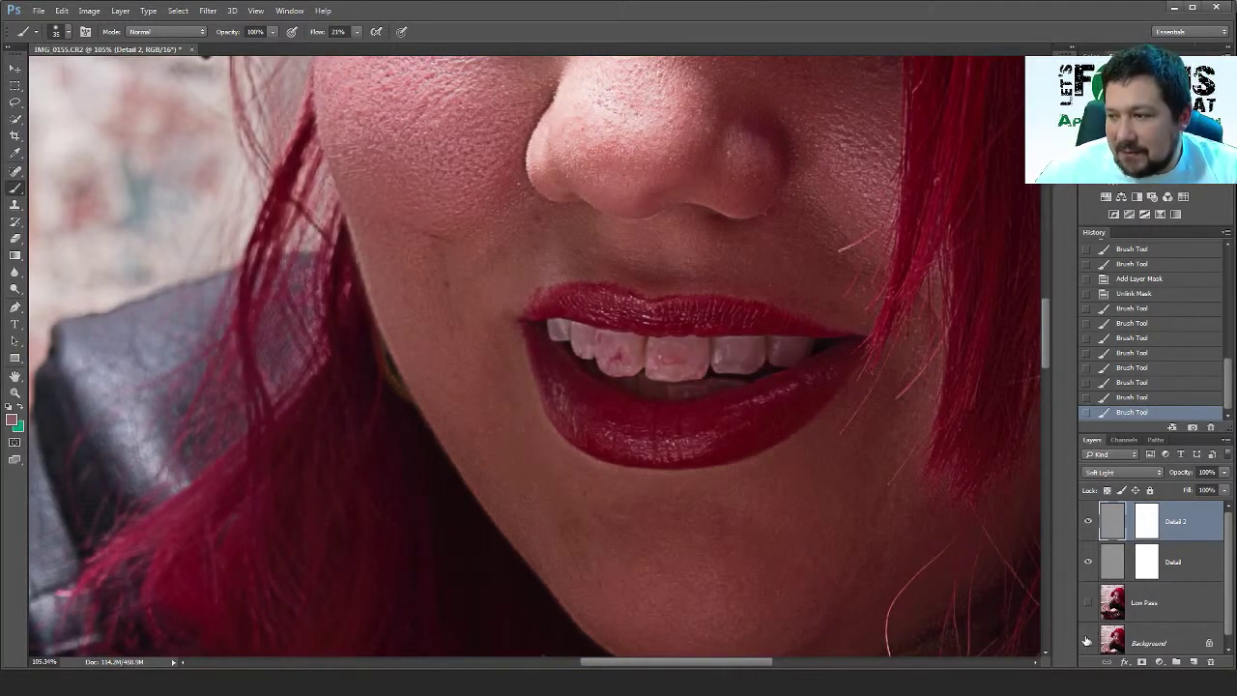
pyautogui.click(1087, 642)
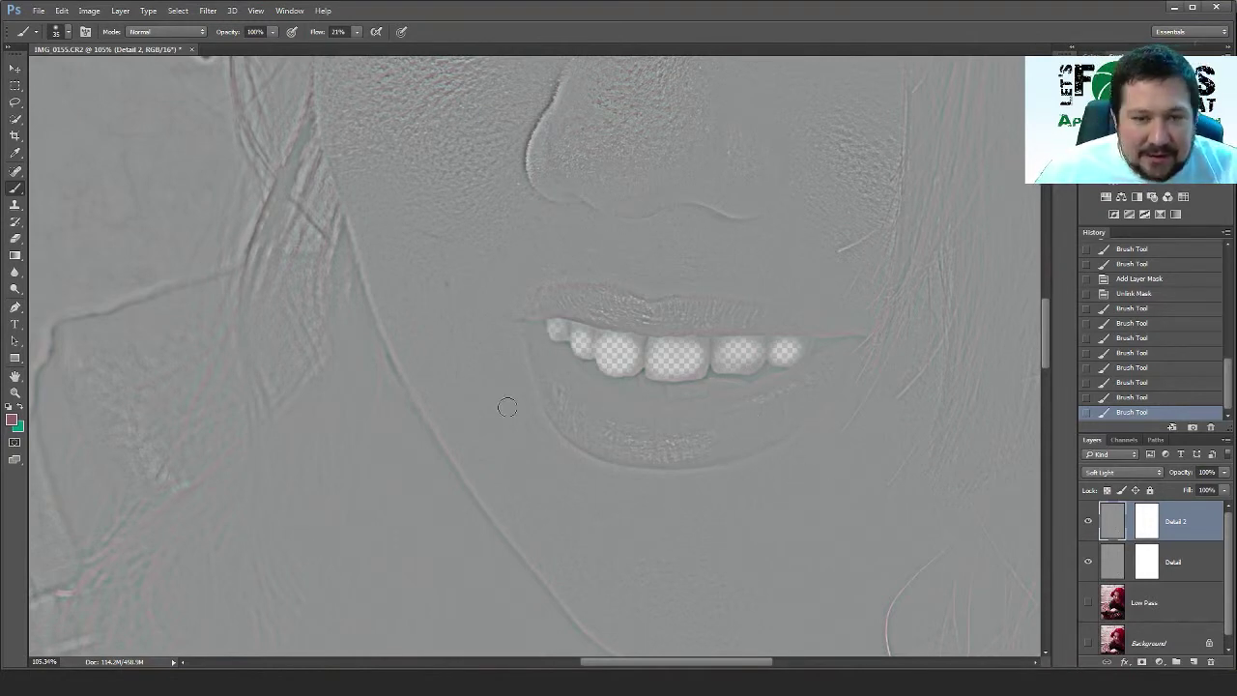
# Select the area of the upper teeth with Quick Selection and trim the upper lip out of it with the Lasso
pyautogui.press('l')
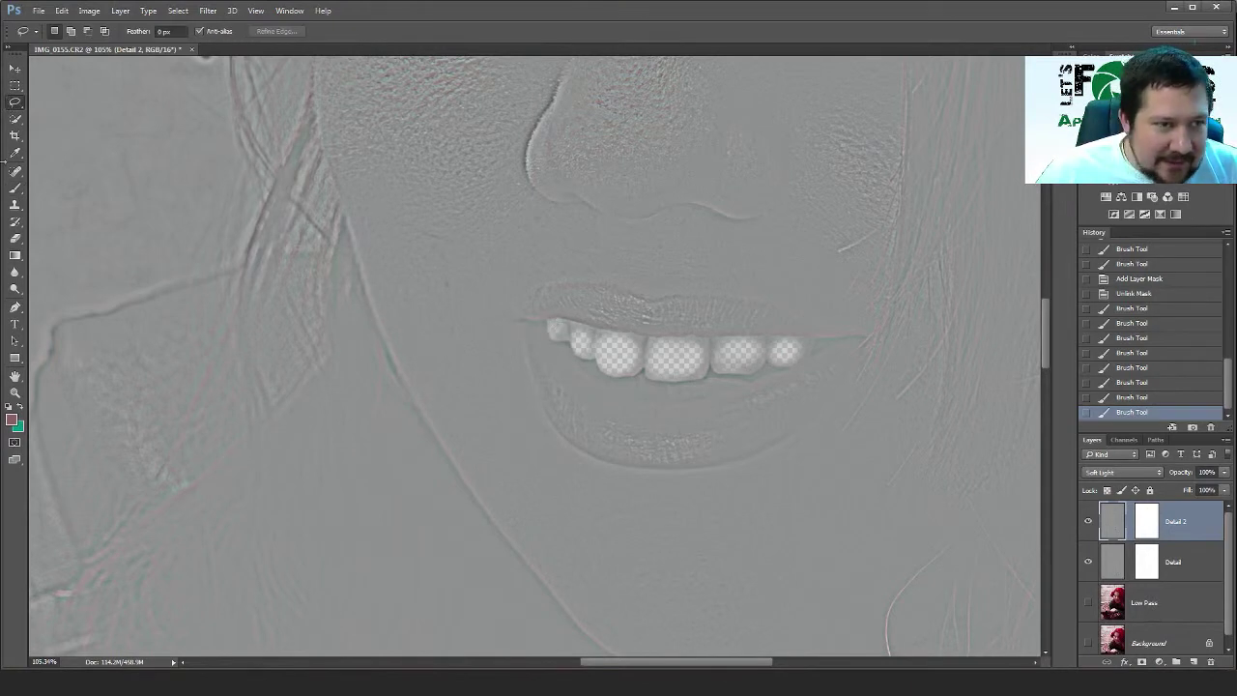
pyautogui.click(16, 119)
pyautogui.moveTo(555, 327)
pyautogui.mouseDown()
pyautogui.moveTo(655, 360)
pyautogui.moveTo(728, 364)
pyautogui.moveTo(814, 345)
pyautogui.moveTo(786, 351)
pyautogui.mouseUp()
pyautogui.moveTo(707, 373)
pyautogui.mouseDown()
pyautogui.moveTo(637, 380)
pyautogui.moveTo(574, 344)
pyautogui.moveTo(727, 377)
pyautogui.mouseUp()
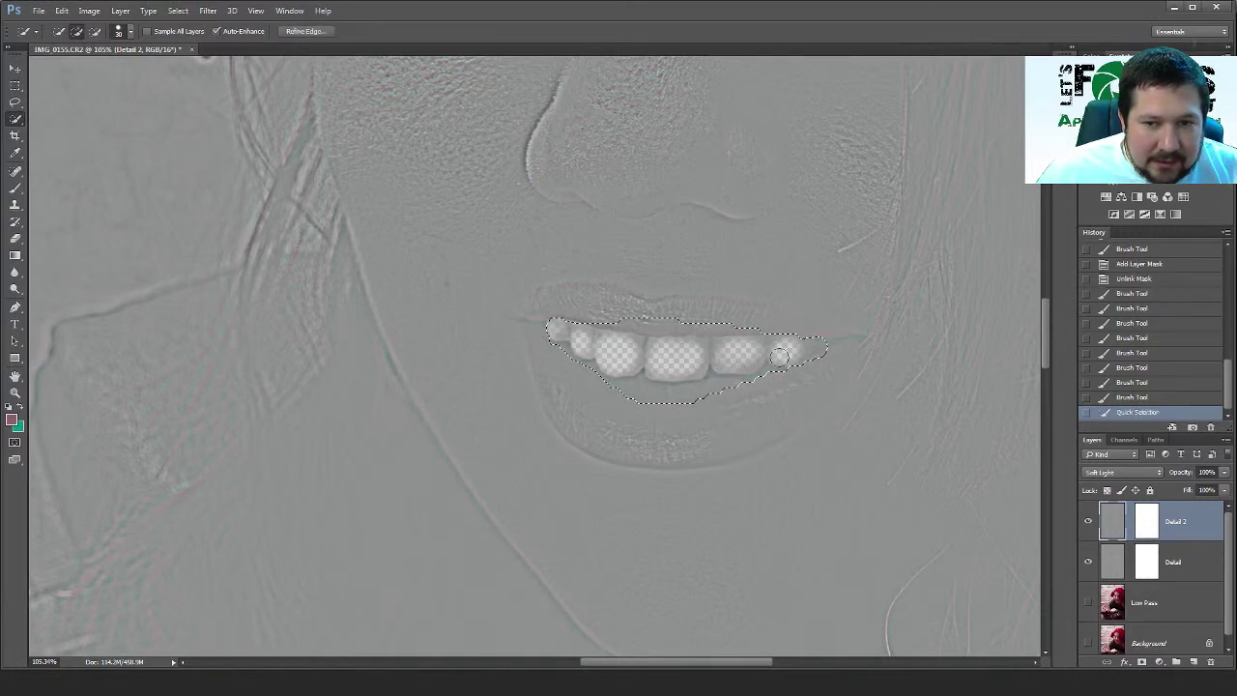
pyautogui.click(16, 104)
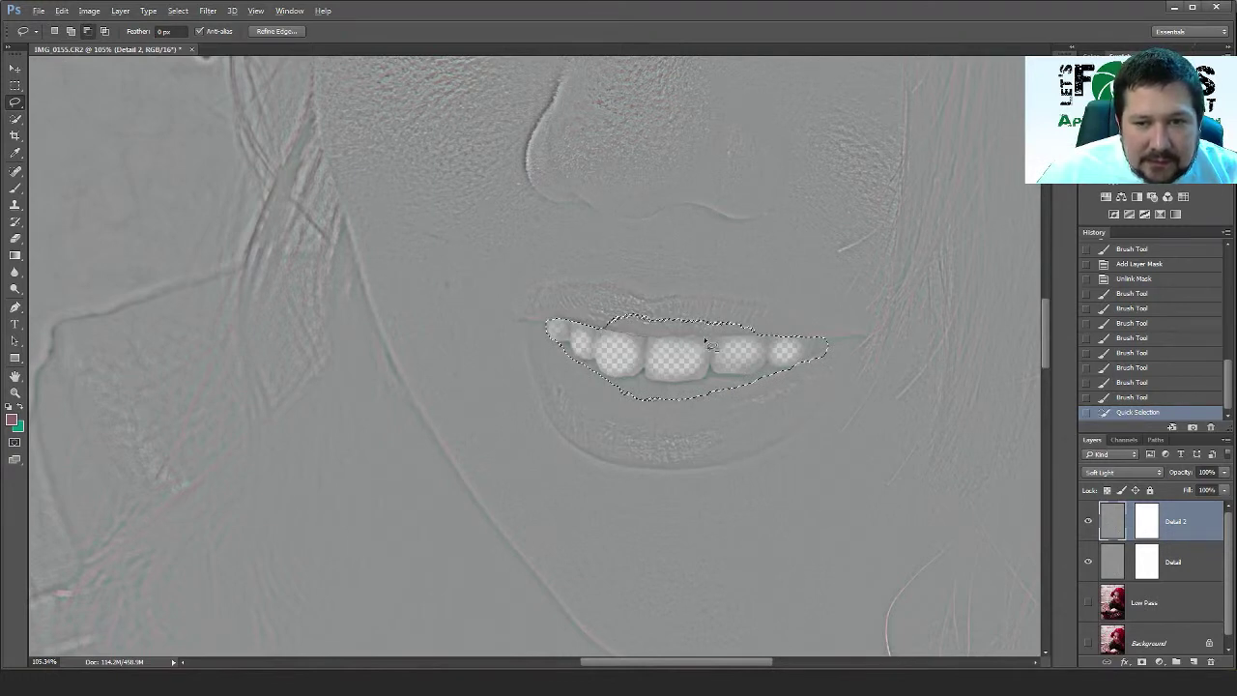
pyautogui.moveTo(647, 302); pyautogui.dragTo(643, 307)
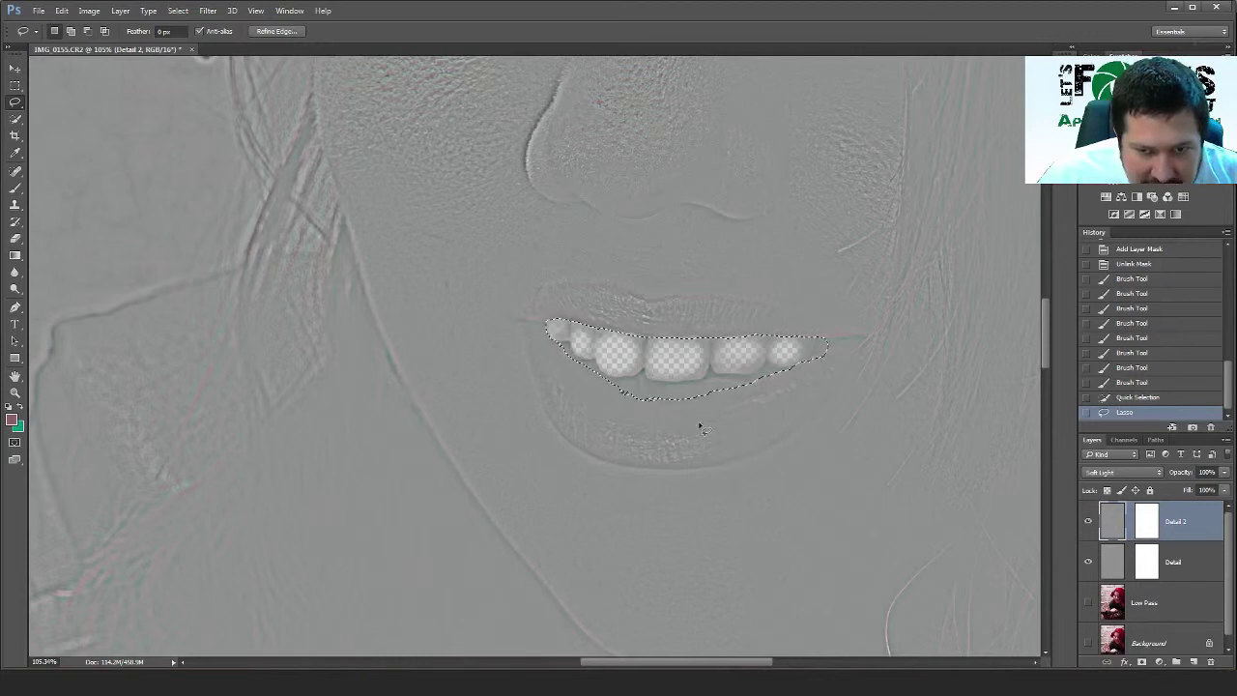
pyautogui.press('alt')
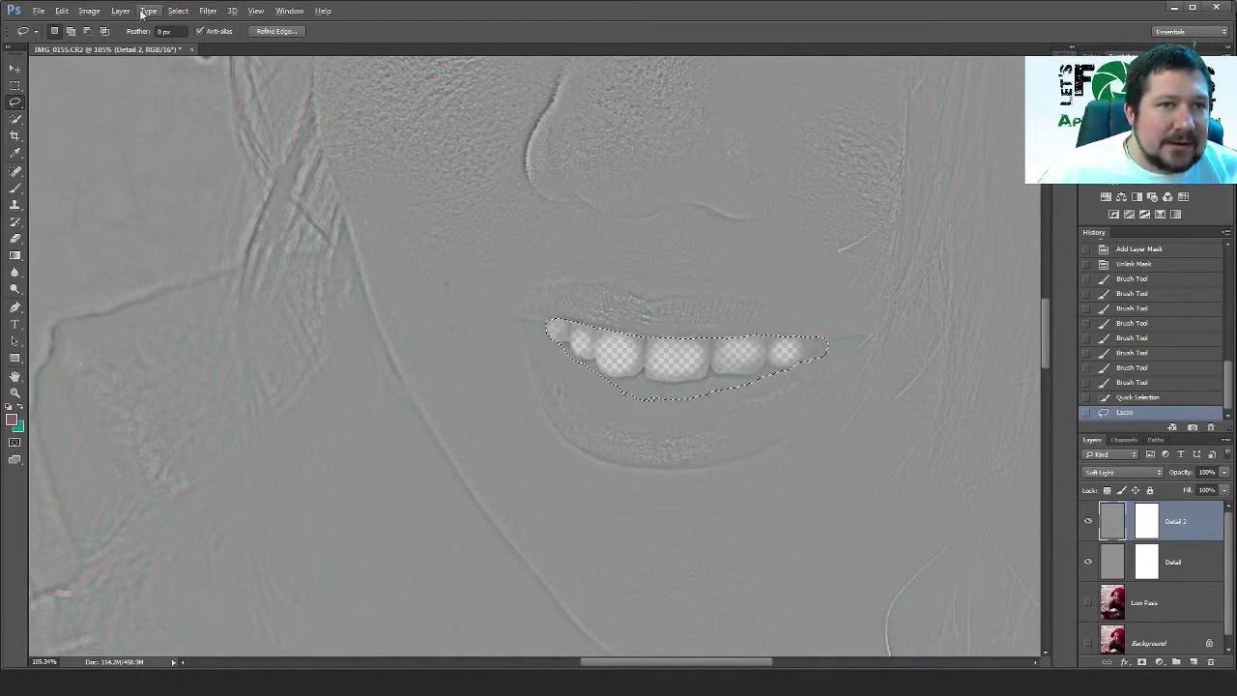
# Desaturate the selected teeth area on the Detail 2 layer
pyautogui.click(88, 10)
pyautogui.moveTo(102, 43)
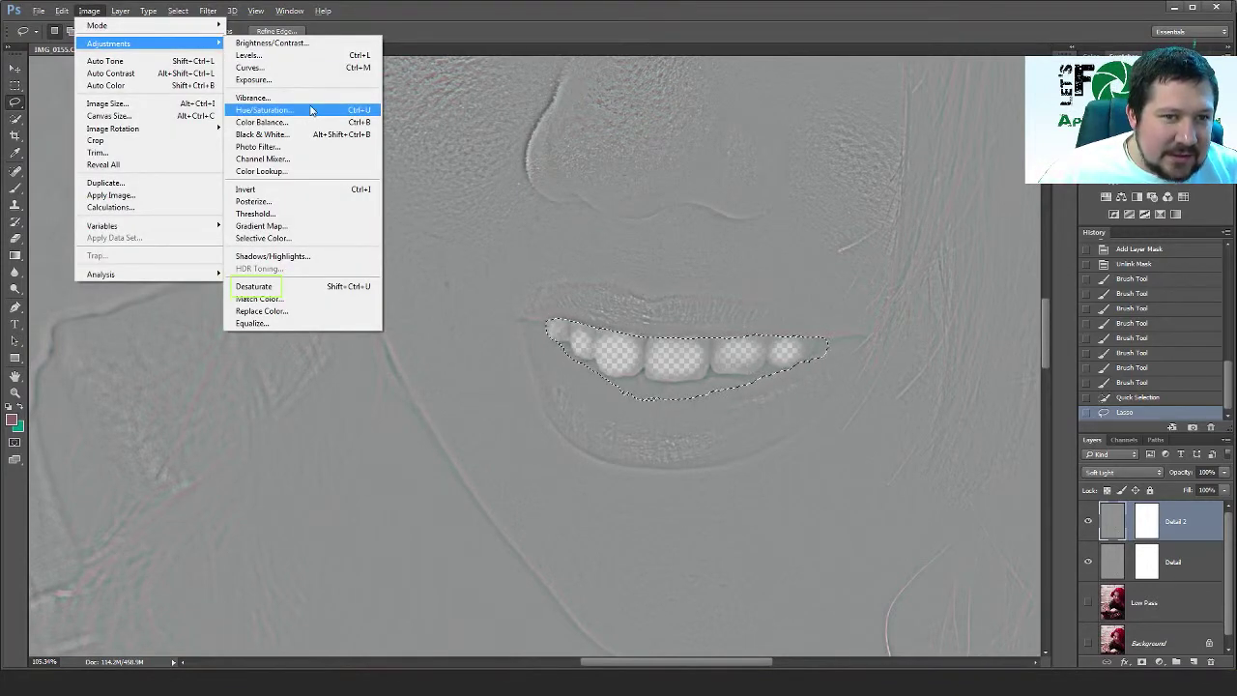
pyautogui.click(290, 286)
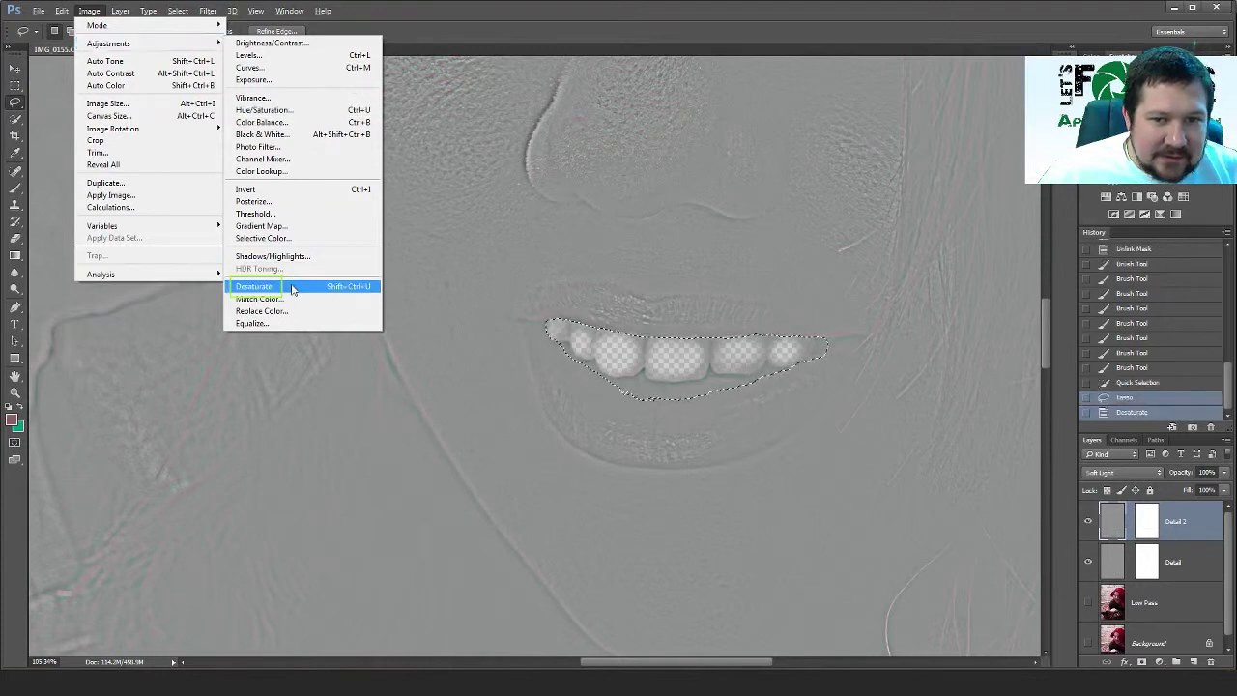
# Desaturate the same teeth area on the Detail layer and clear the selection
pyautogui.hotkey('alt', '[')
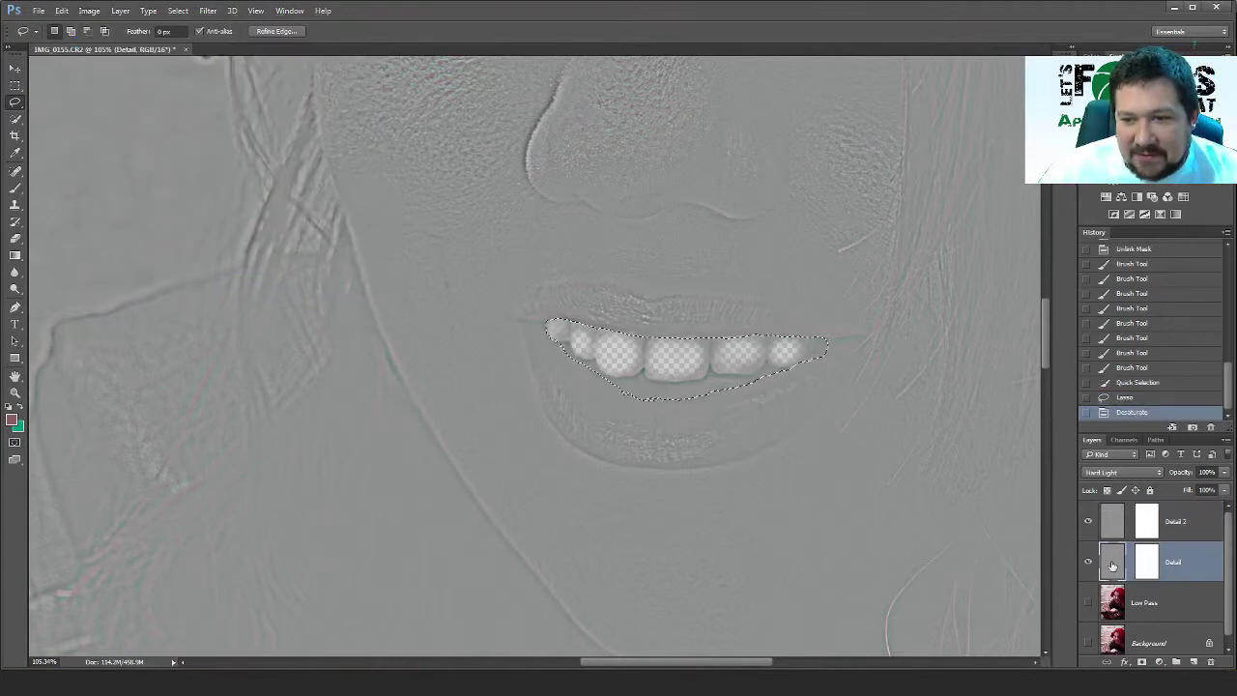
pyautogui.click(120, 11)
pyautogui.moveTo(89, 11)
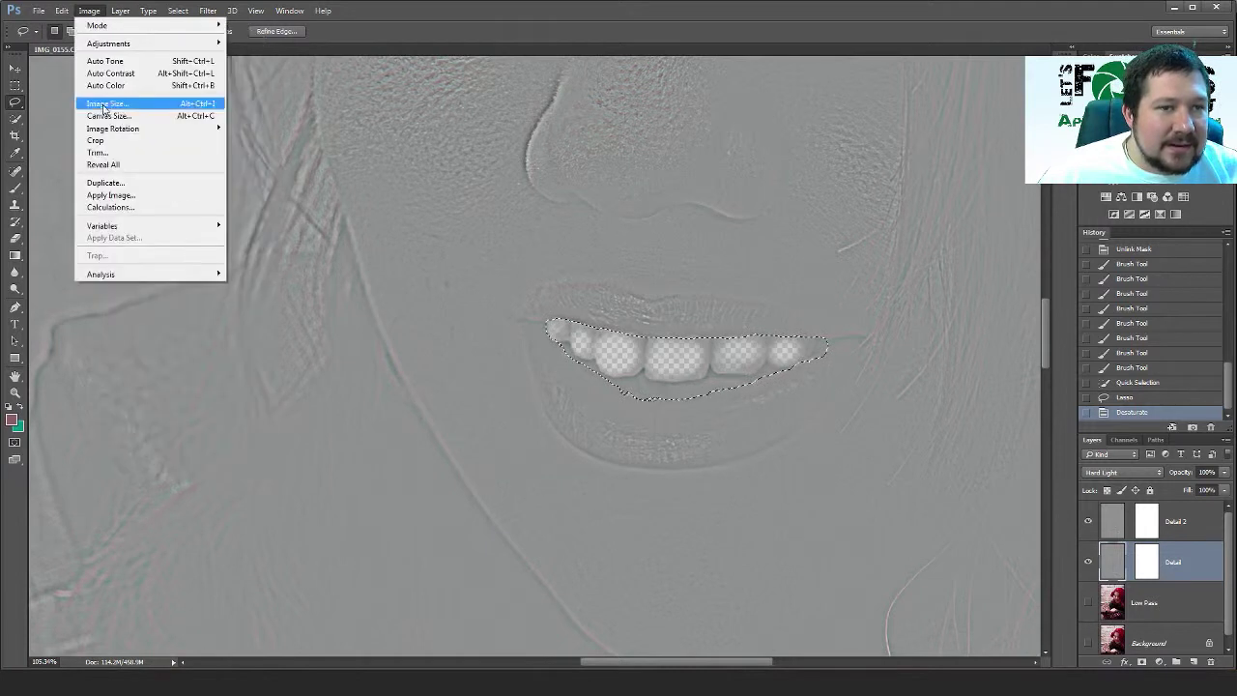
pyautogui.moveTo(111, 44)
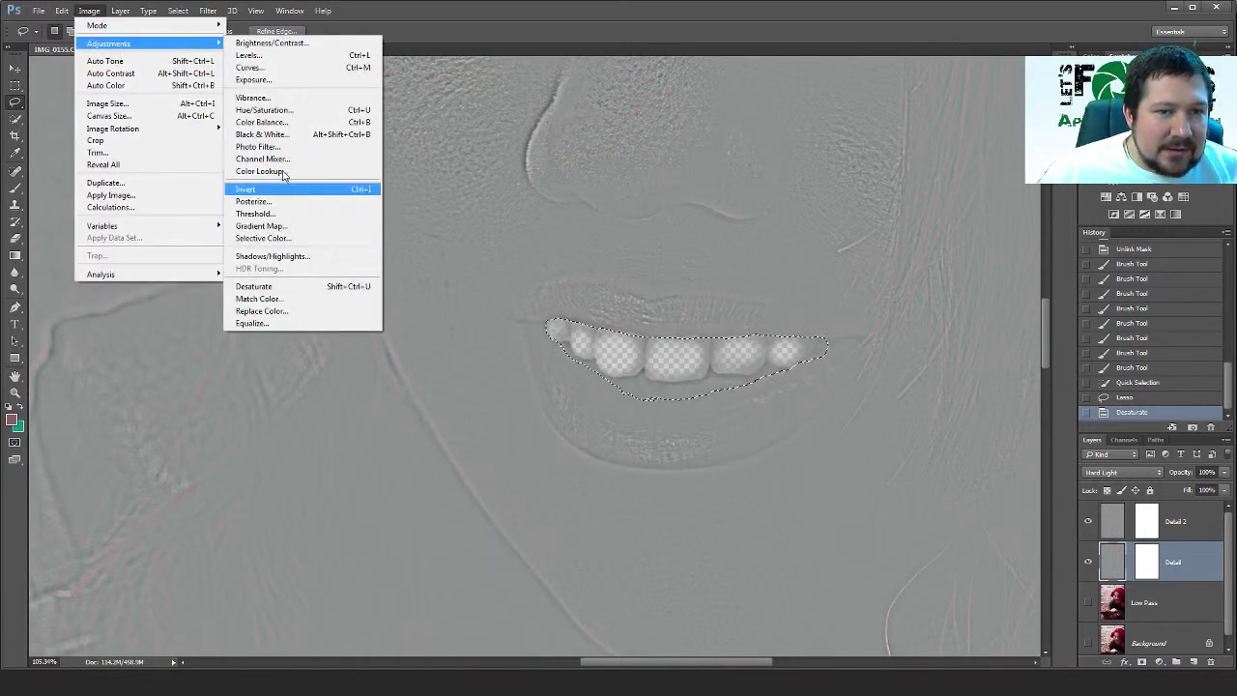
pyautogui.click(278, 290)
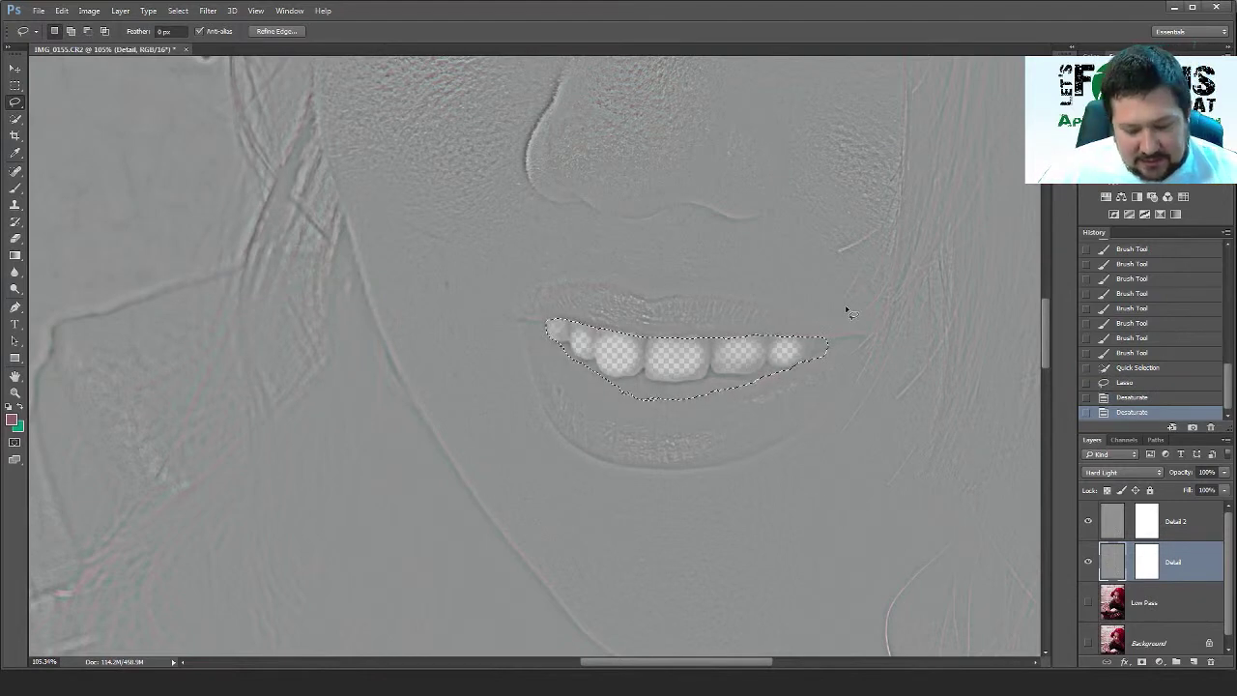
pyautogui.hotkey('ctrl', 'd')
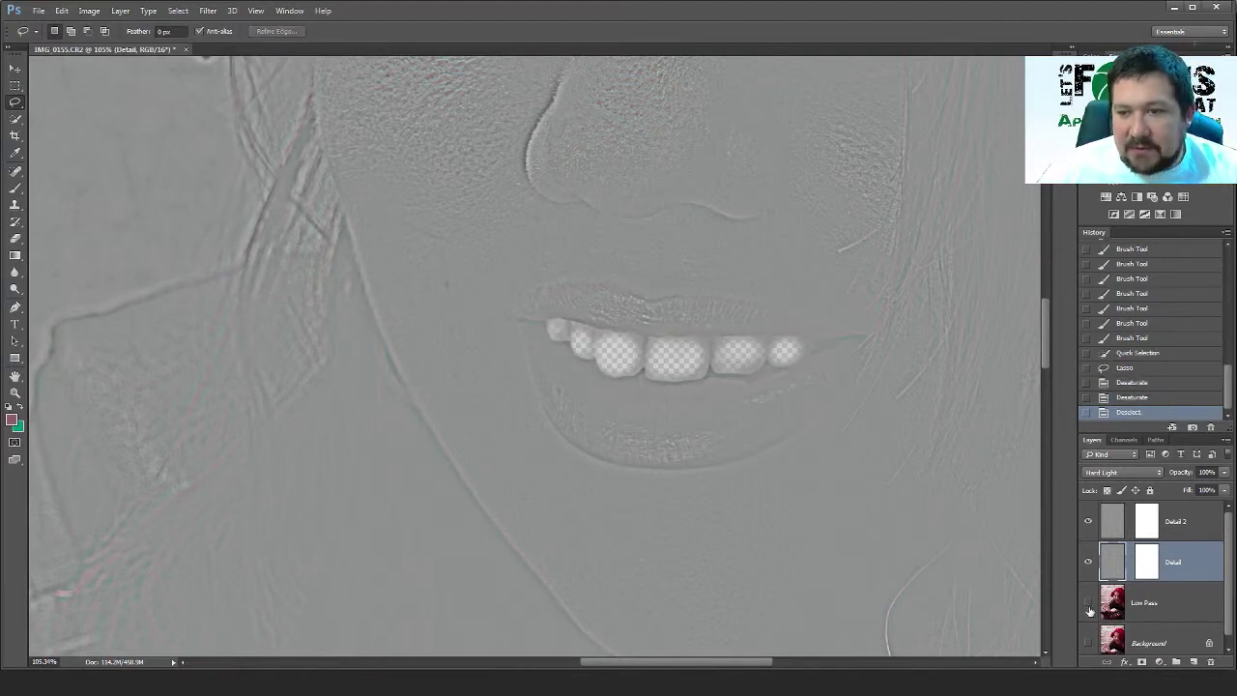
# Show the Low Pass layer again and fit the whole portrait in the window
pyautogui.click(1088, 603)
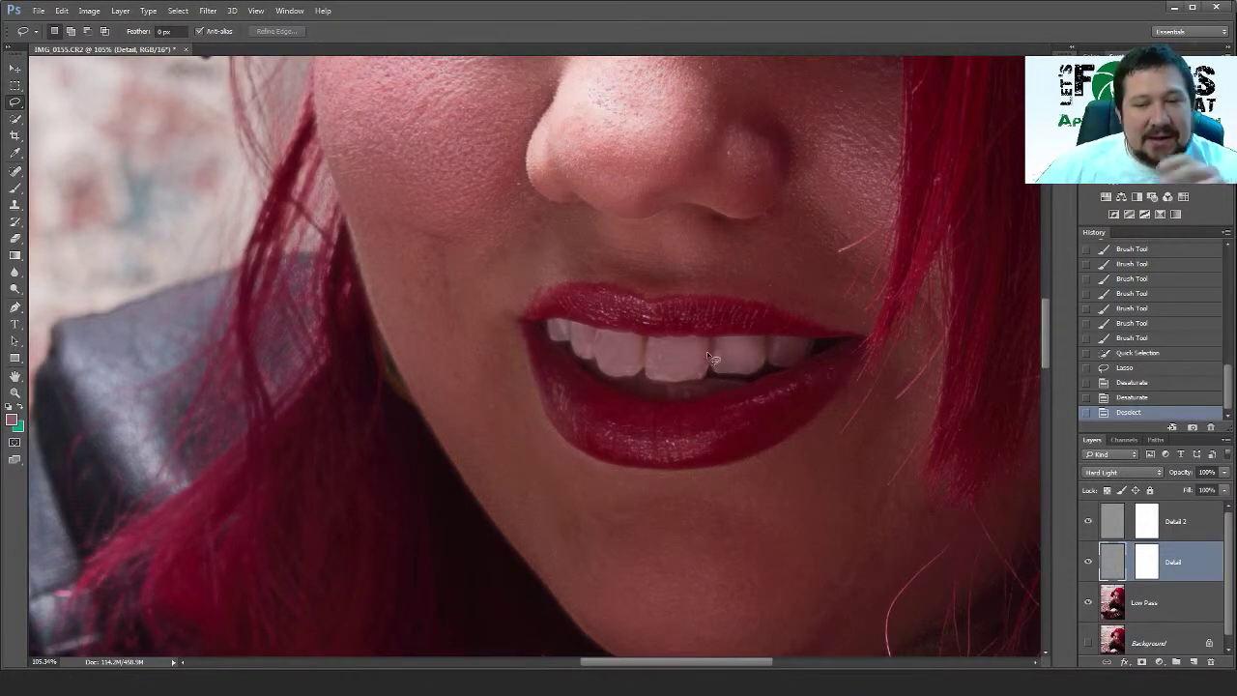
pyautogui.hotkey('ctrl', '0')
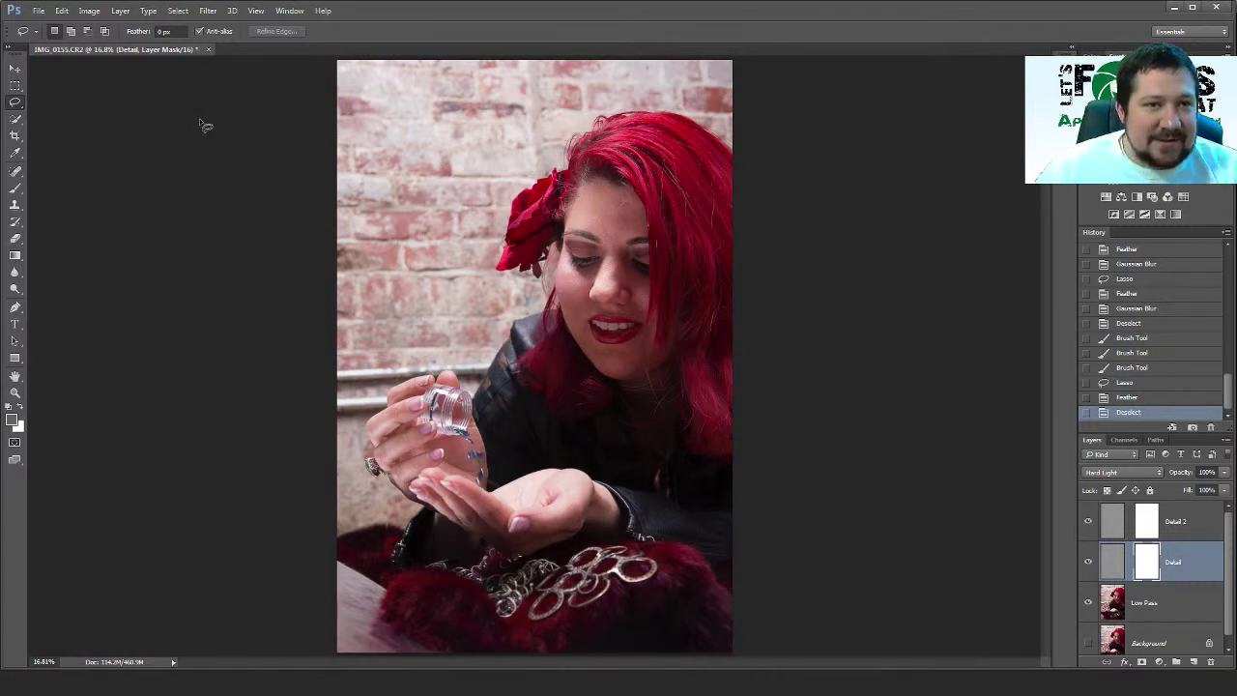
# Close the retouched portrait, saving its changes, and switch to Lightroom
pyautogui.click(209, 49)
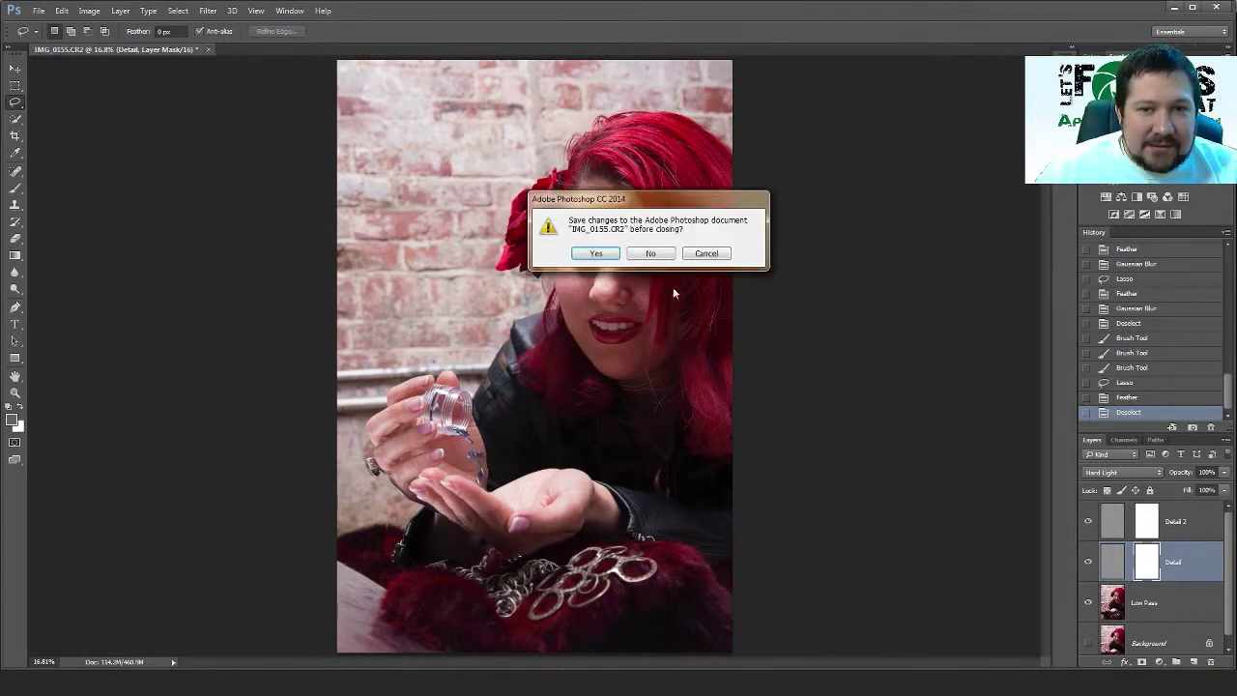
pyautogui.click(597, 254)
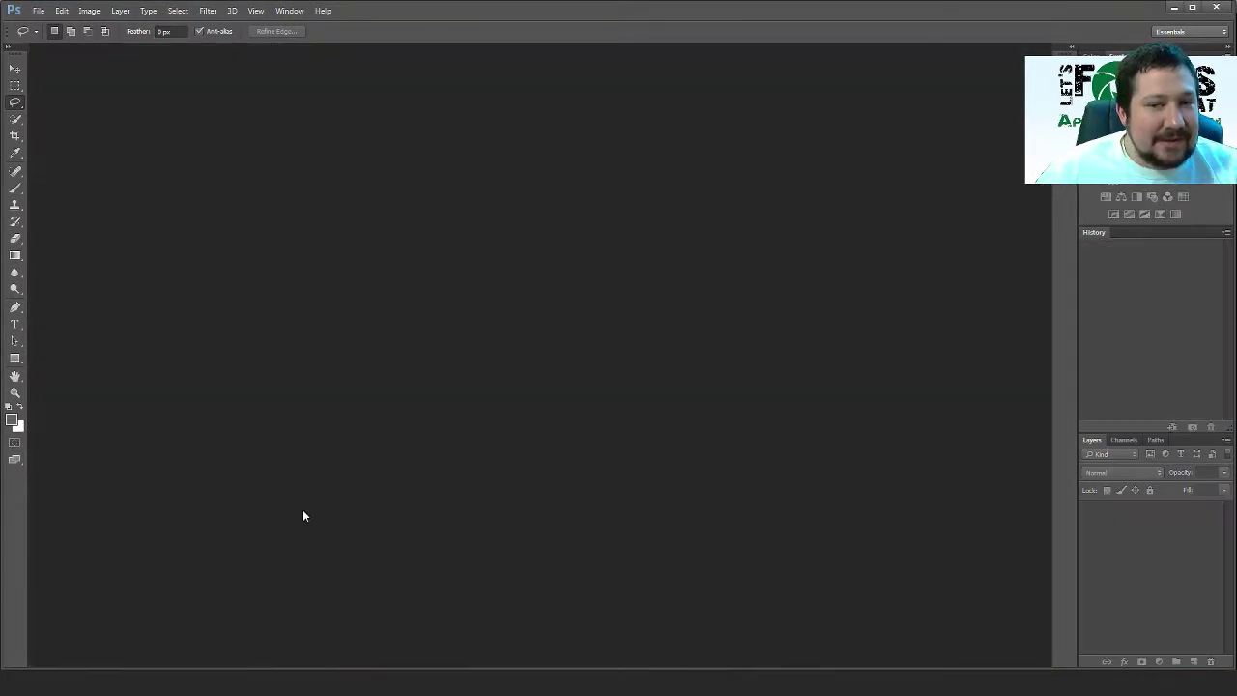
pyautogui.click(307, 666)
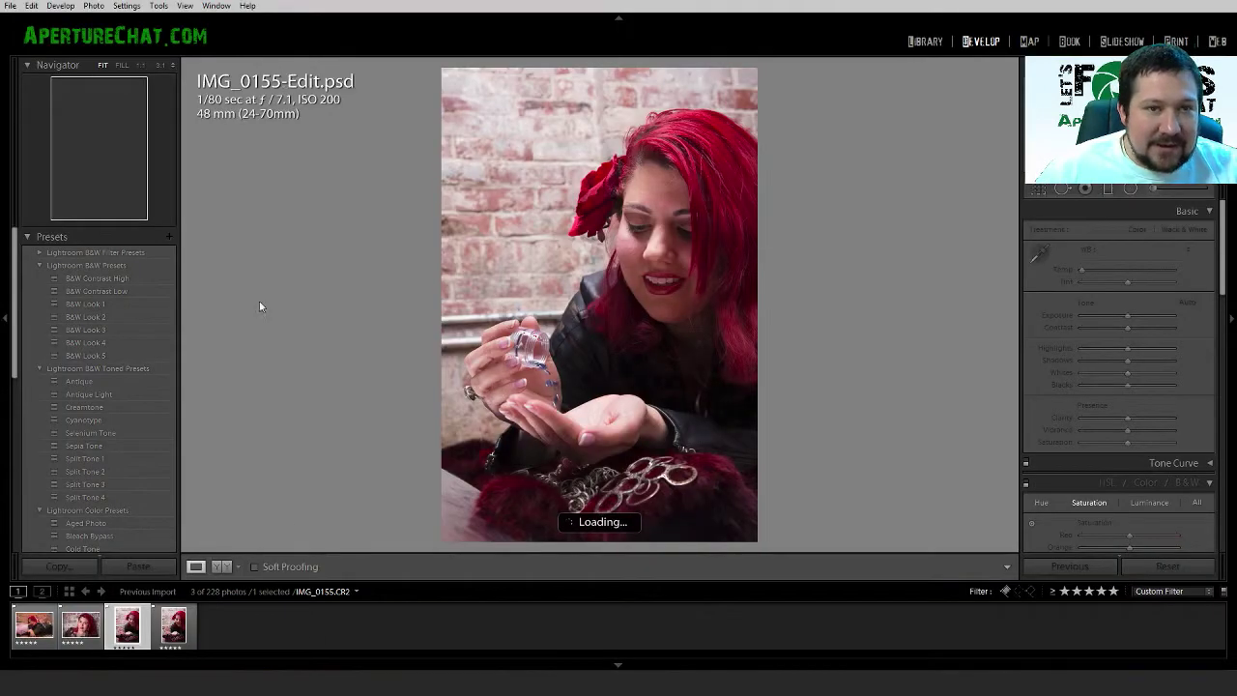
# Pick the smiling close-up IMG_0212.CR2 from the Library grid and open it in the Develop module
pyautogui.click(945, 45)
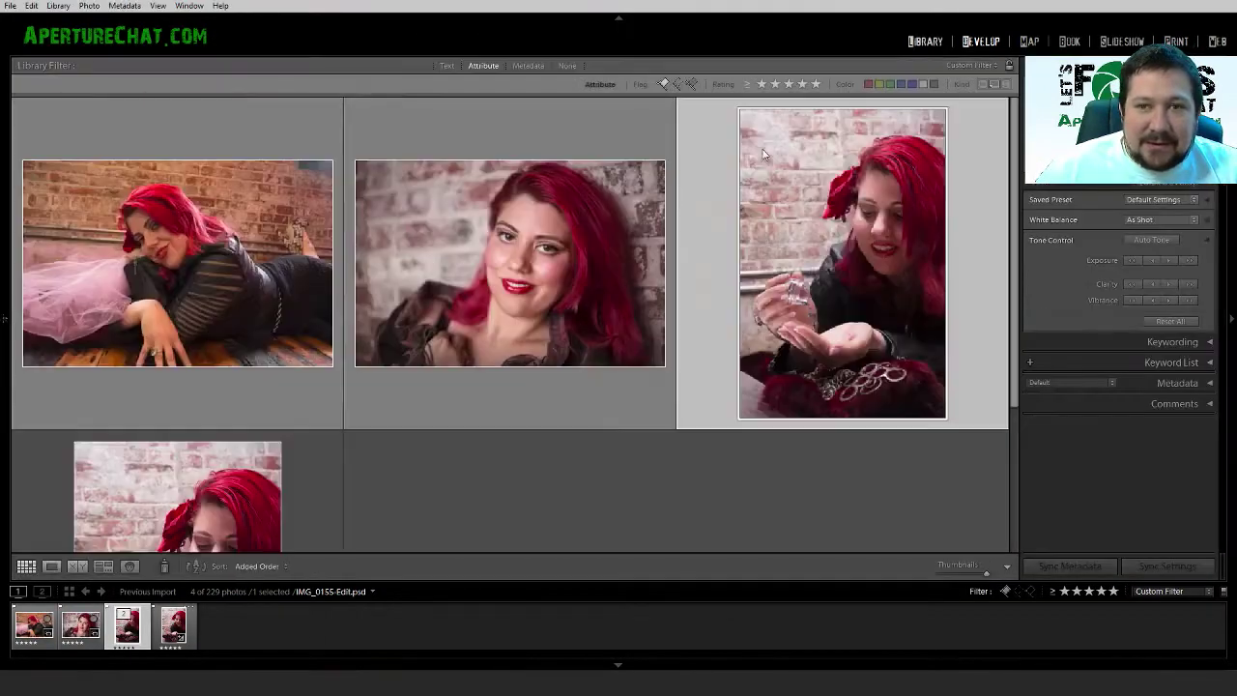
pyautogui.scroll(-1, 648, 474)
pyautogui.scroll(-2, 650, 462)
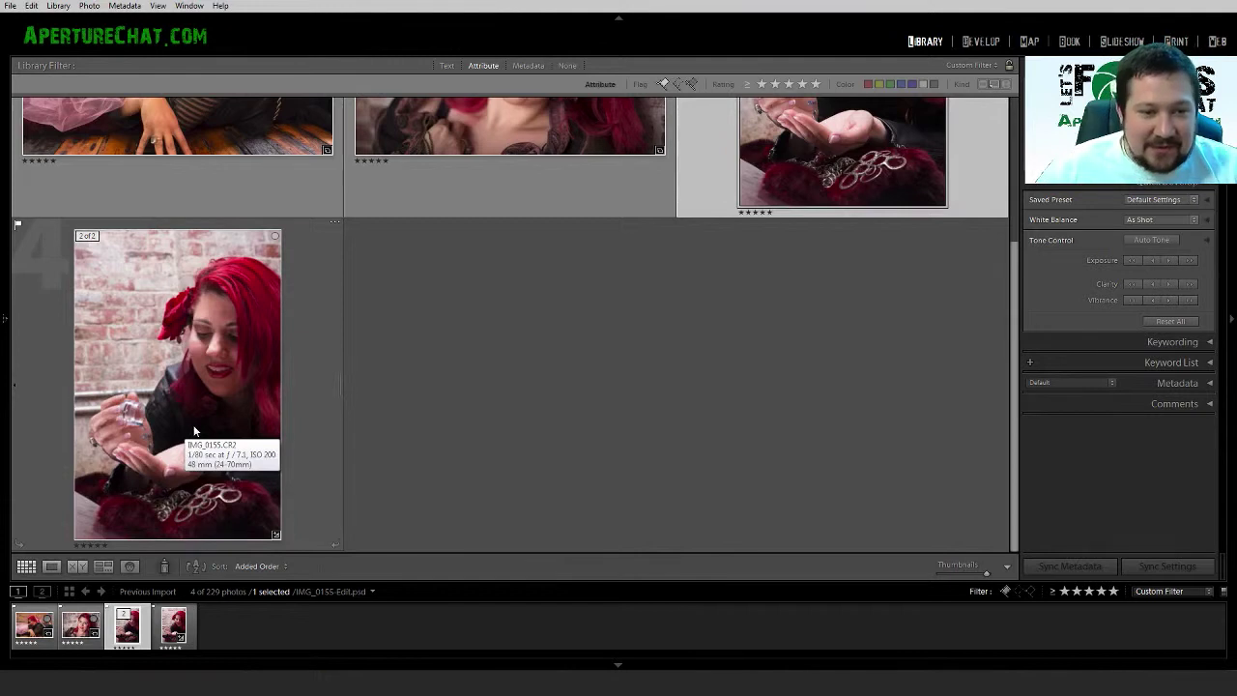
pyautogui.scroll(4, 193, 430)
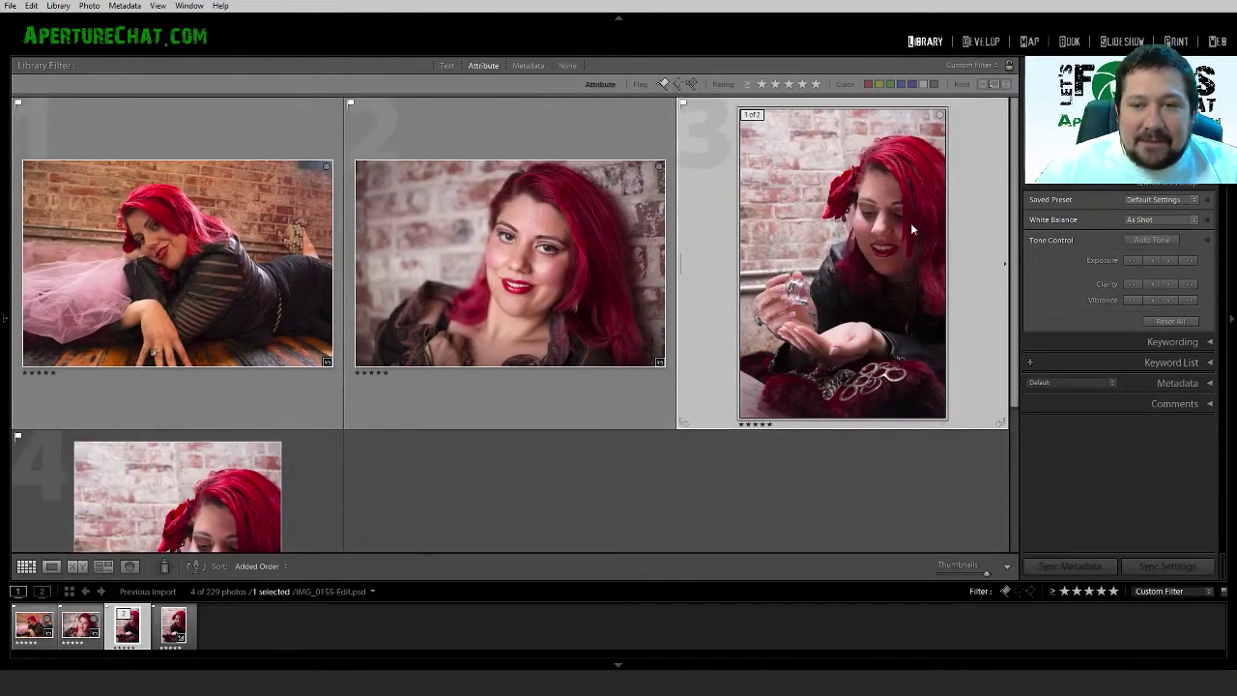
pyautogui.click(145, 249)
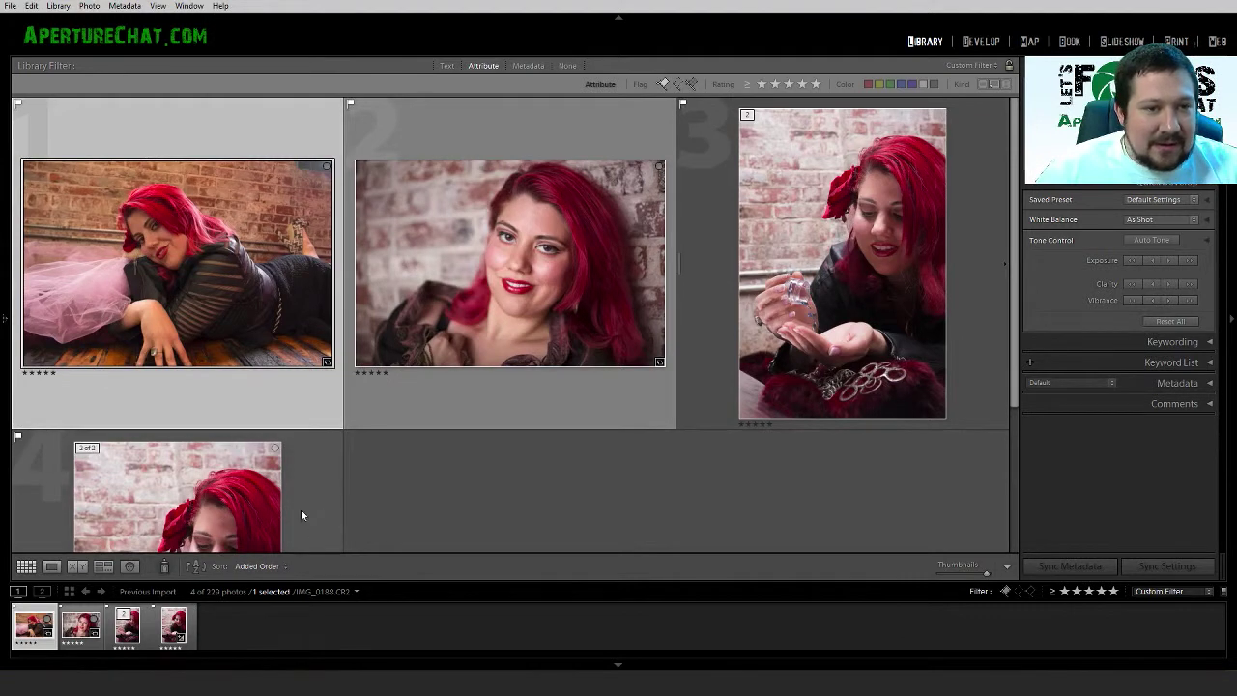
pyautogui.click(481, 285)
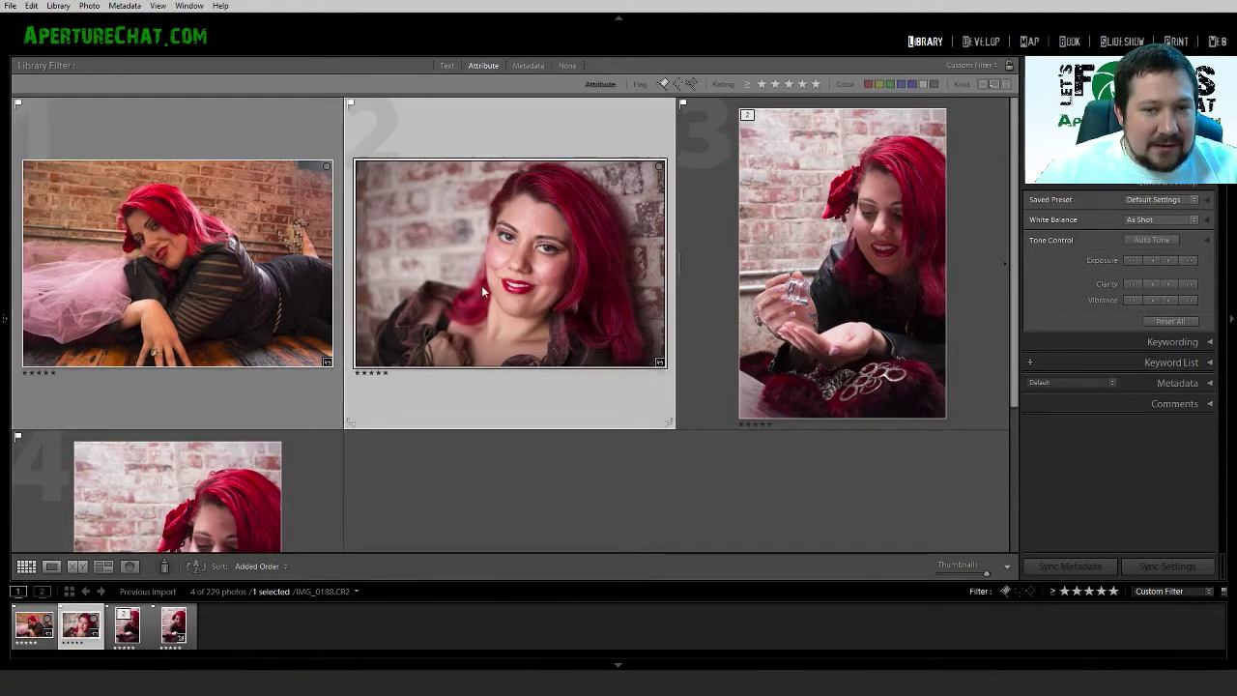
pyautogui.click(982, 41)
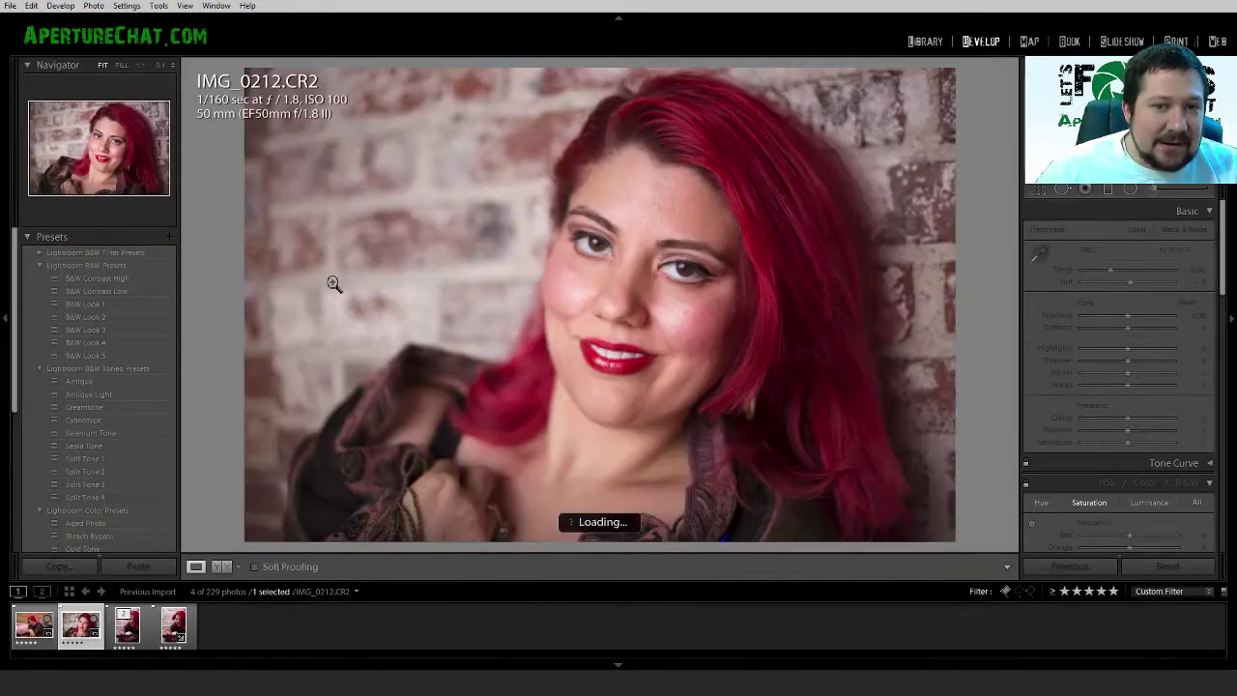
# Examine the eyes, surrounding skin and teeth of the portrait at 1:1 magnification
pyautogui.click(746, 337)
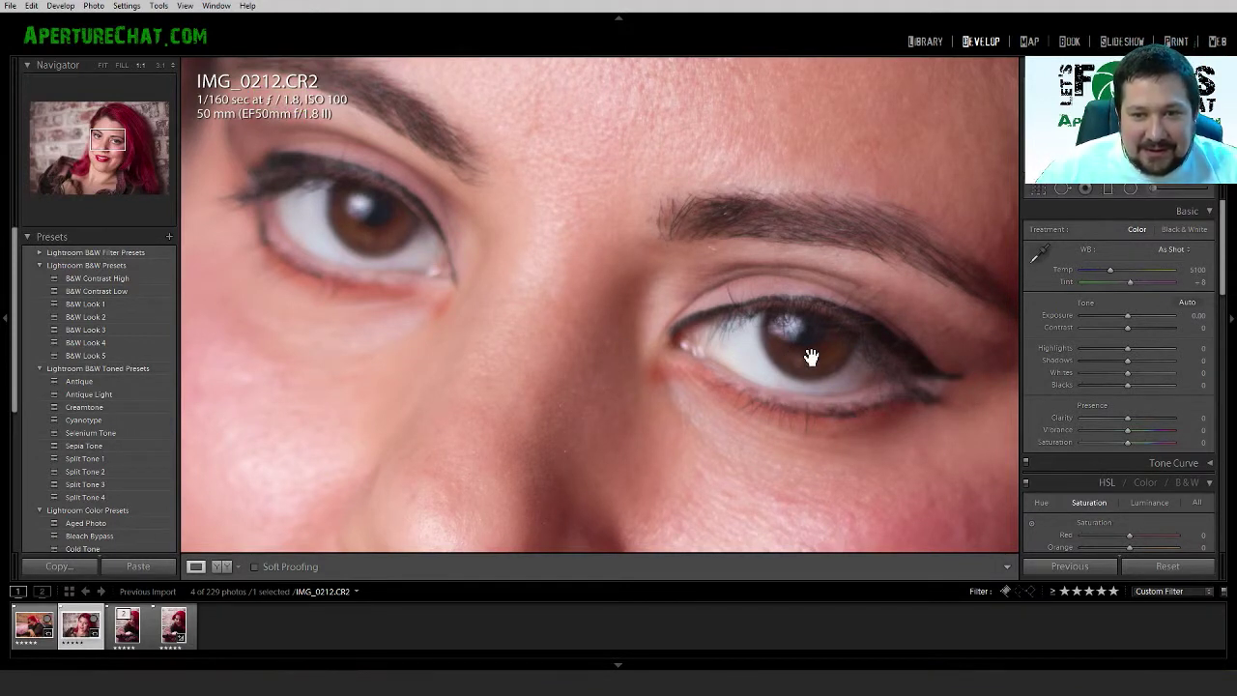
pyautogui.moveTo(811, 358); pyautogui.dragTo(774, 385)
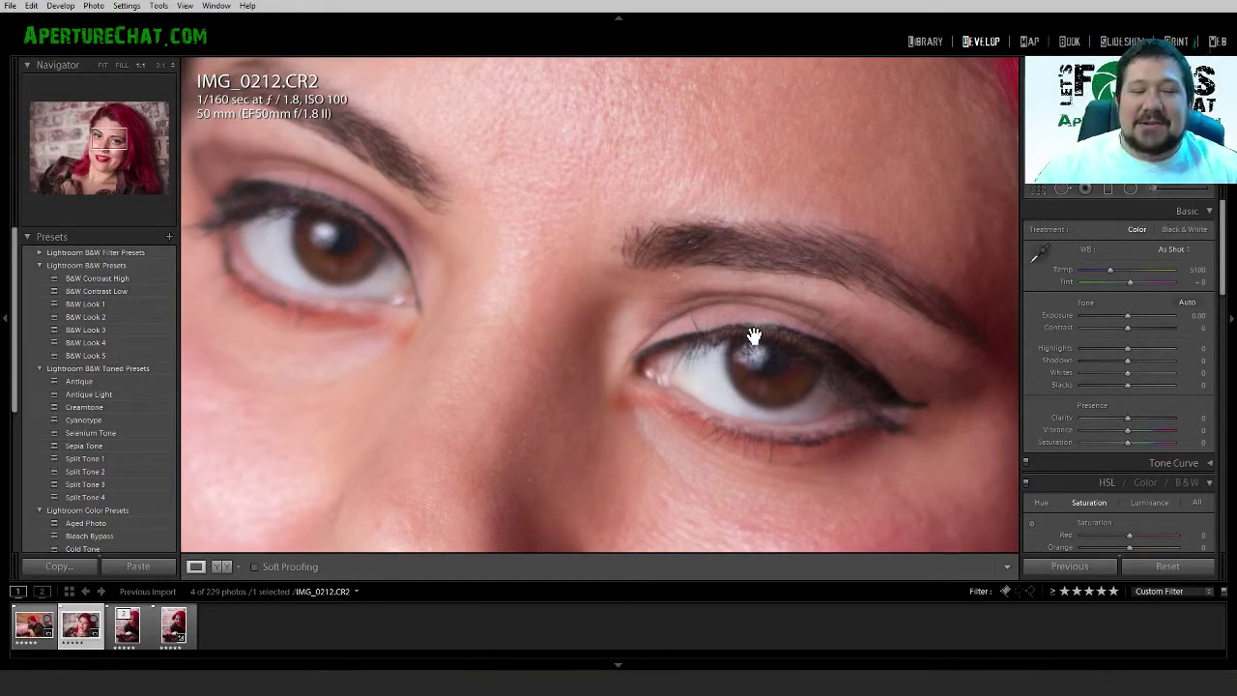
pyautogui.click(747, 277)
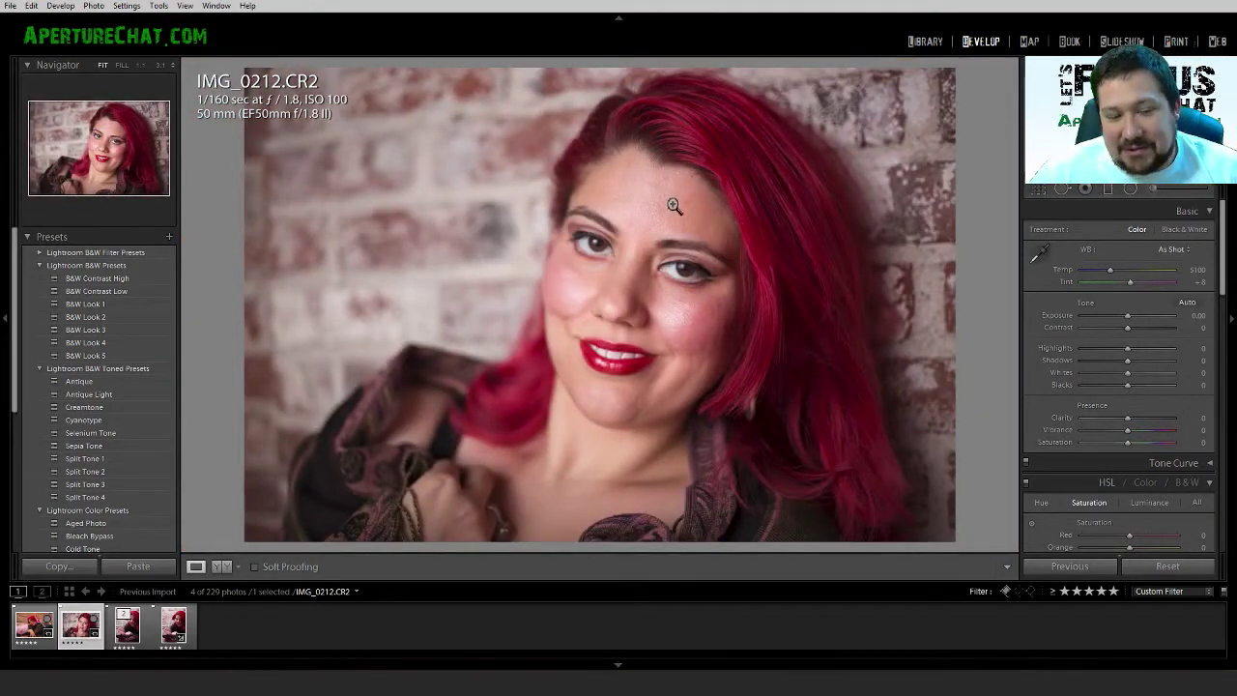
pyautogui.click(662, 279)
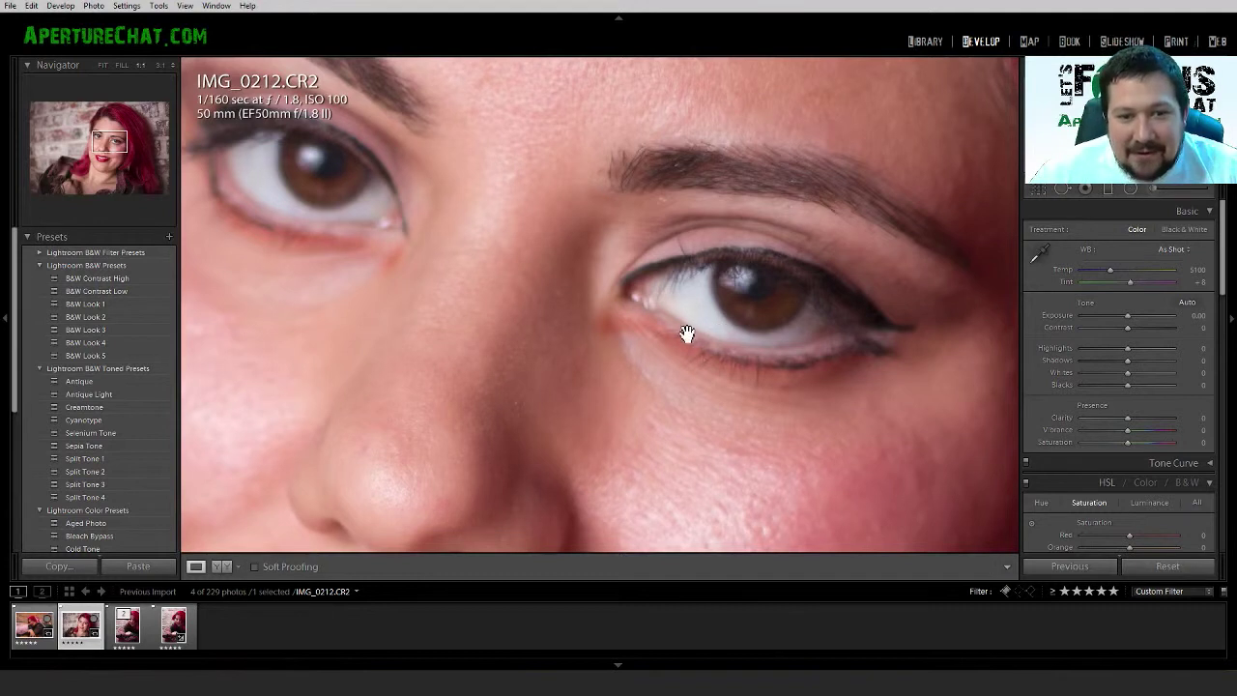
pyautogui.click(732, 312)
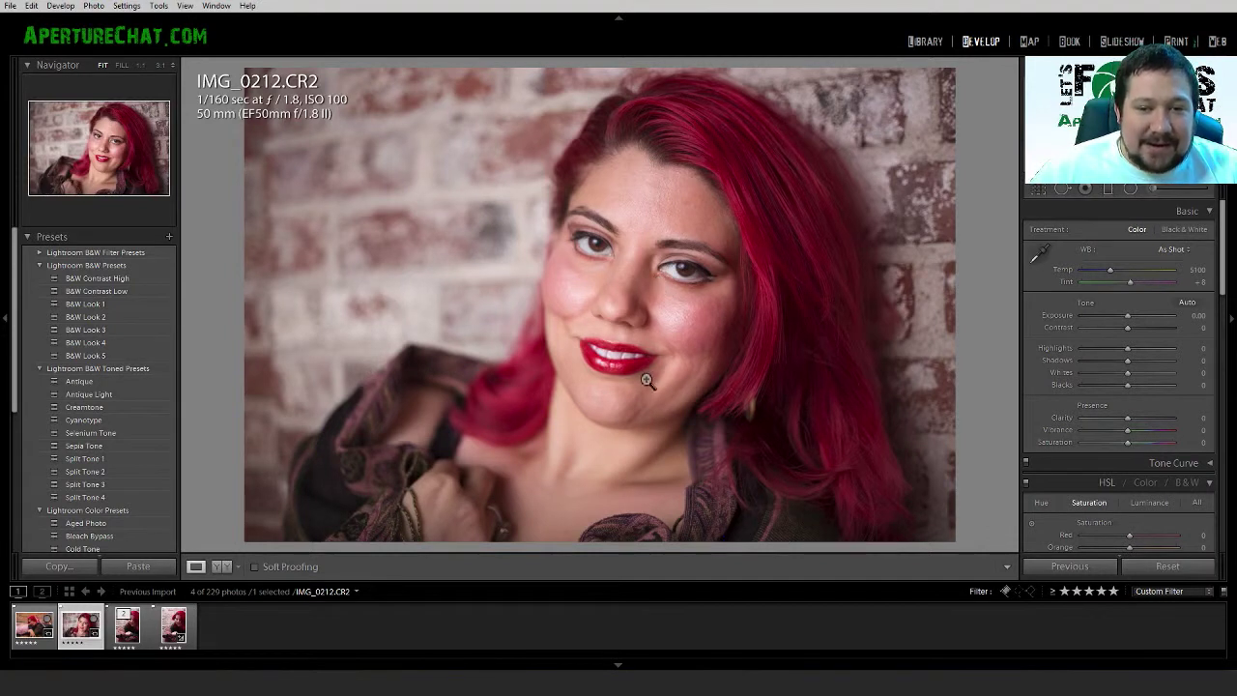
pyautogui.click(619, 360)
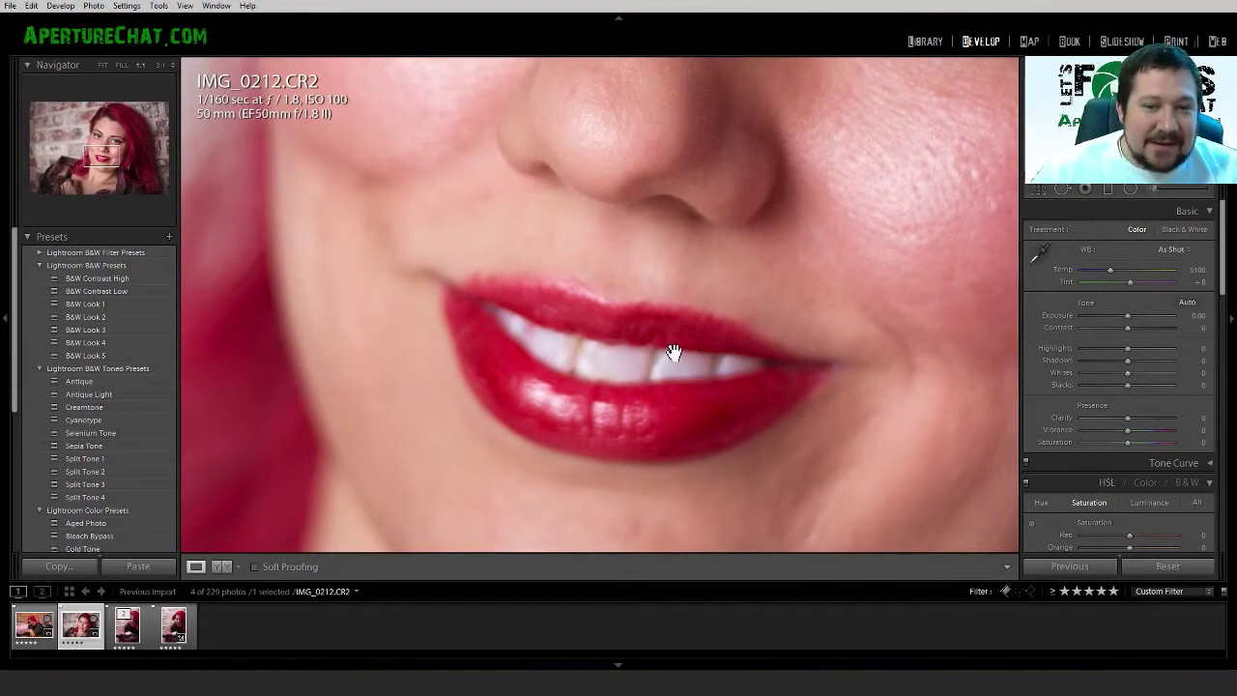
pyautogui.click(641, 368)
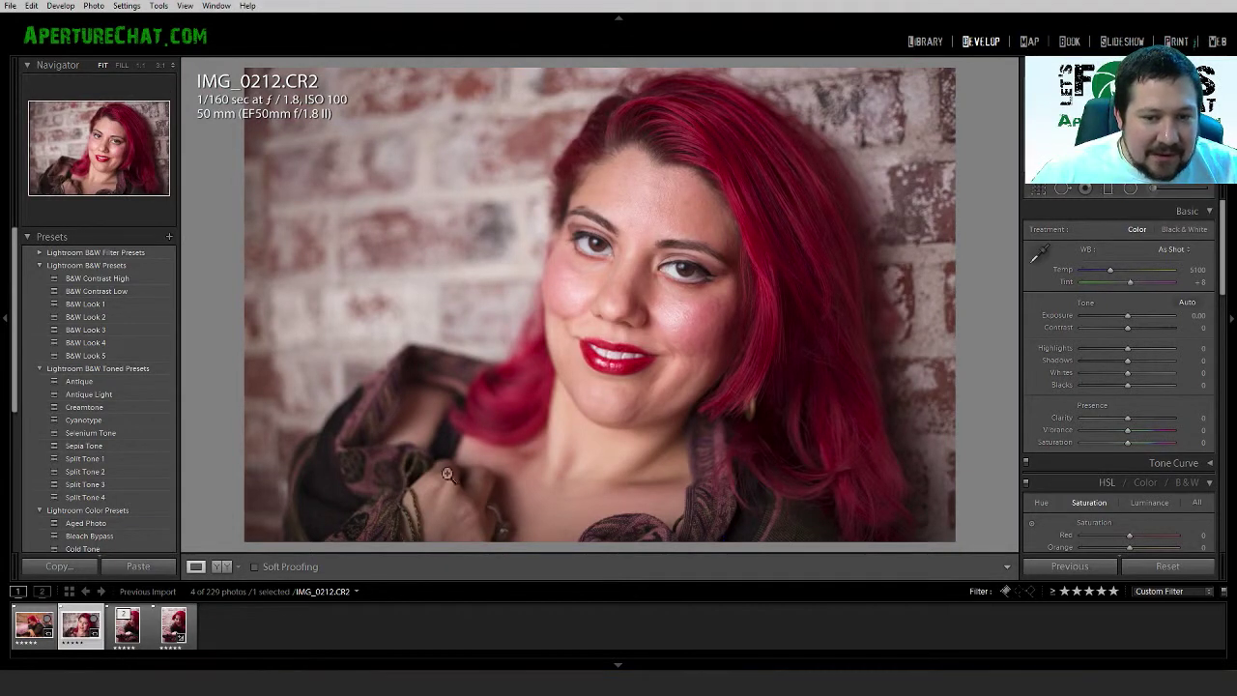
# Heal two small forehead blemishes, one at mid-forehead and one near the hairline, using Spot Removal in Heal mode at size 33
pyautogui.click(696, 210)
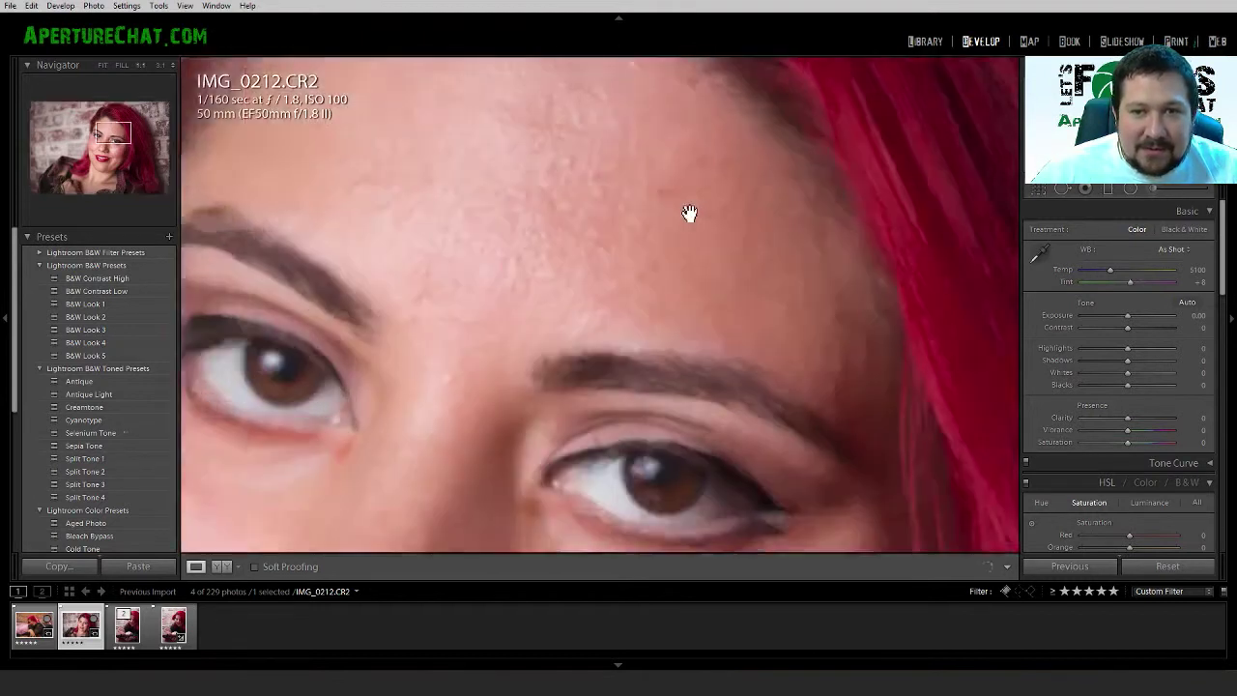
pyautogui.moveTo(667, 232); pyautogui.dragTo(704, 303)
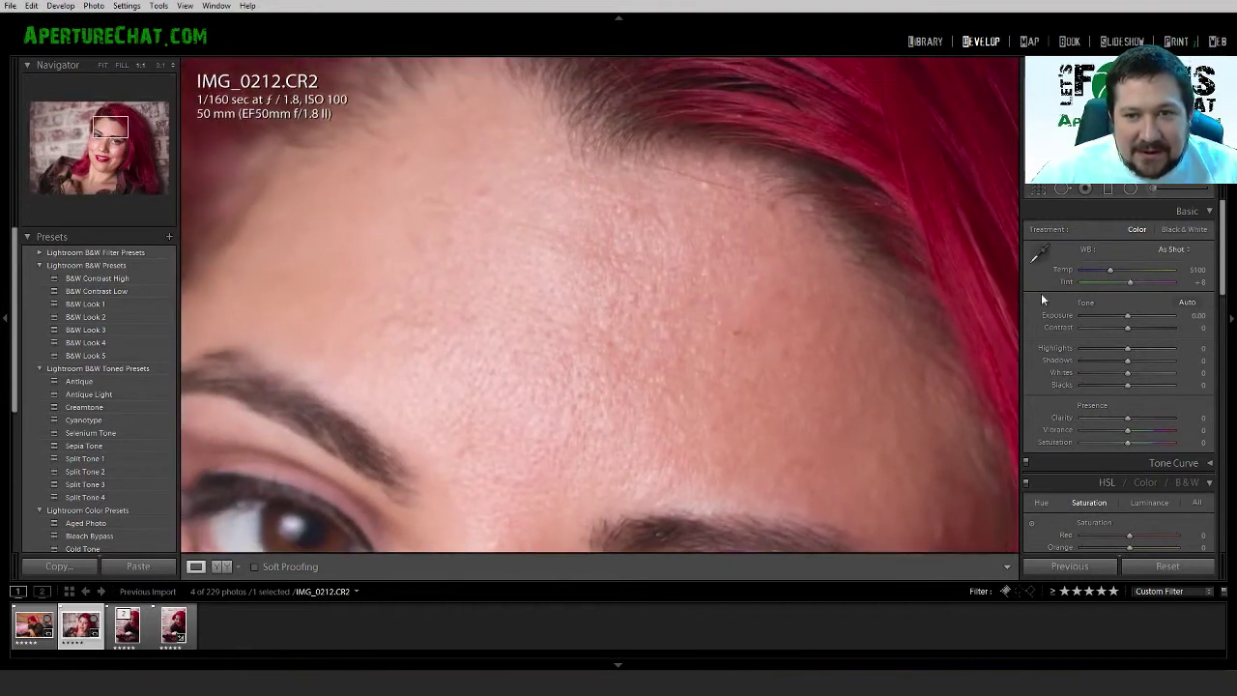
pyautogui.click(1067, 190)
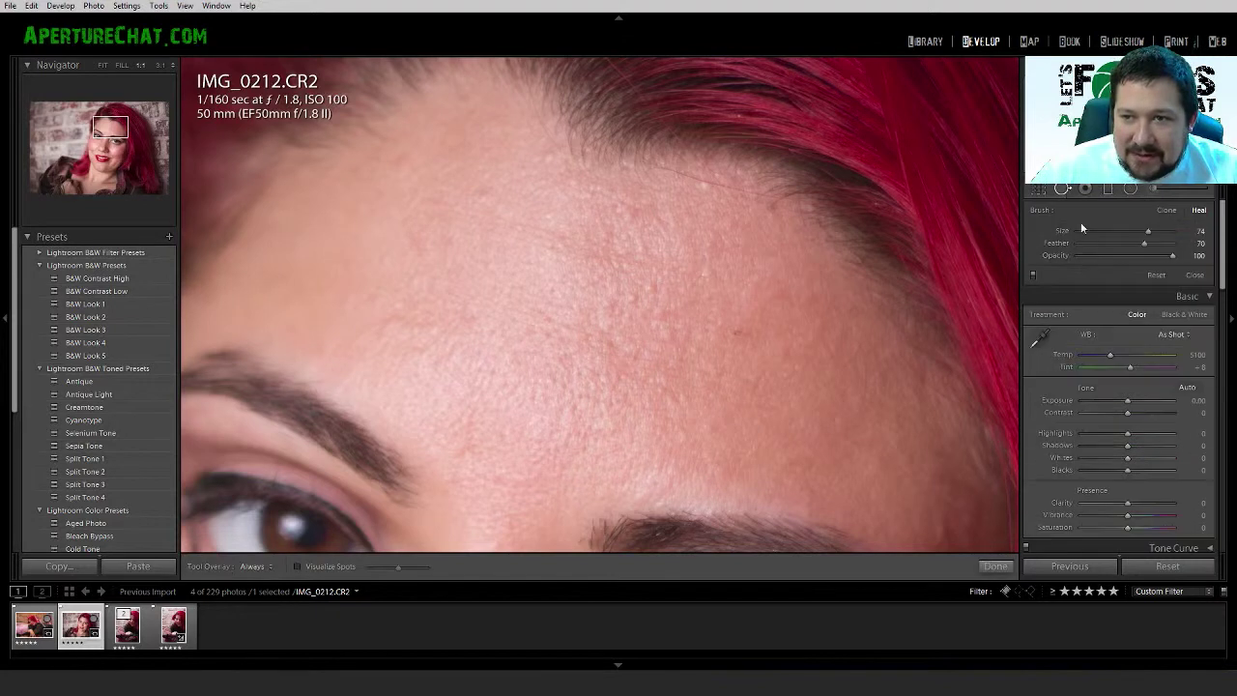
pyautogui.scroll(-5, 854, 291)
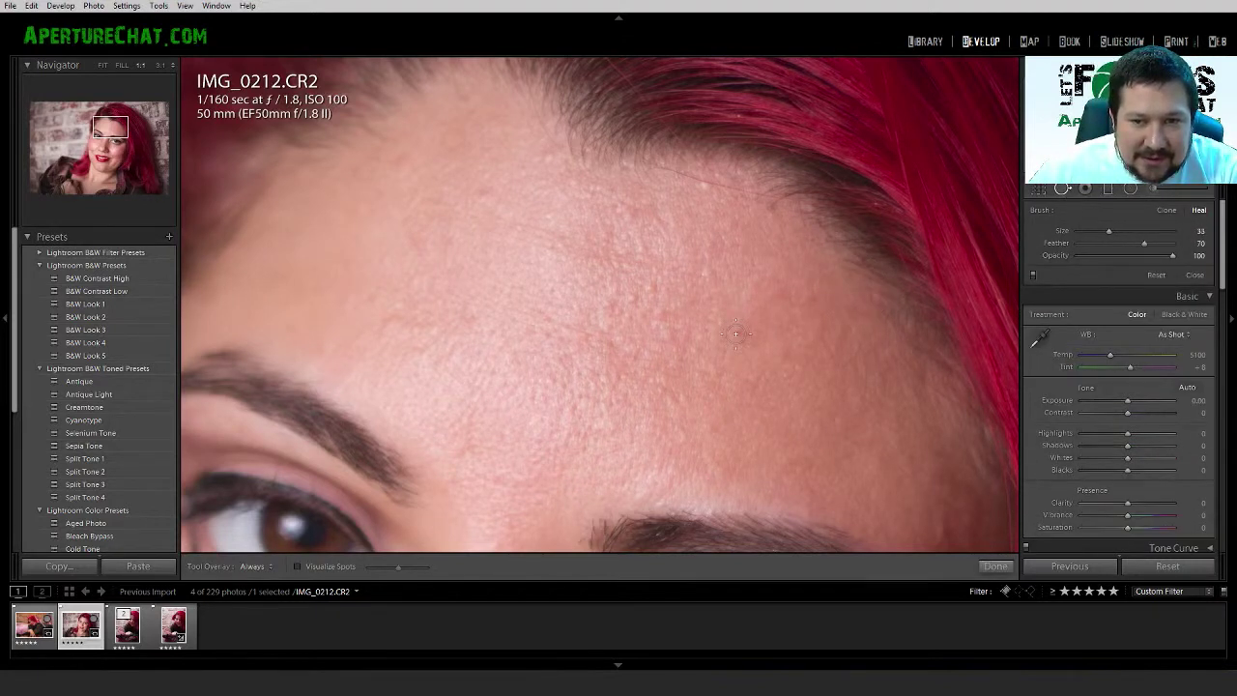
pyautogui.click(736, 334)
pyautogui.click(773, 203)
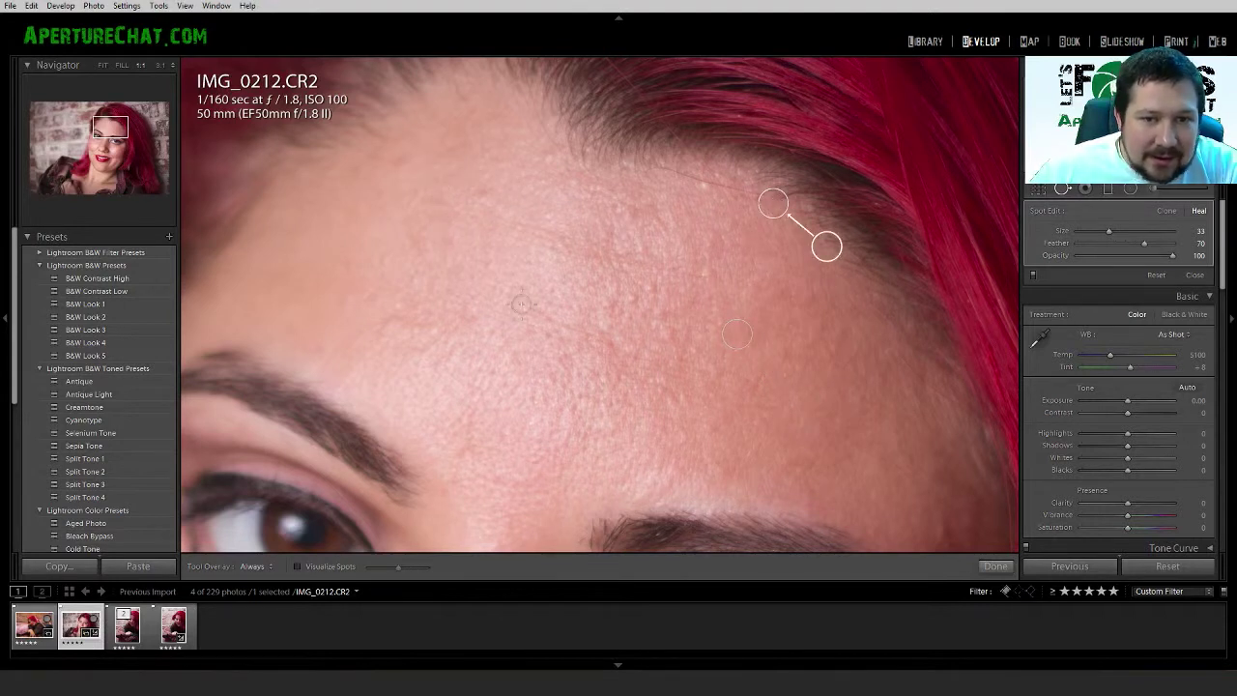
# Heal a small blemish on the upper forehead near the hairline, above the eyebrow farther from the existing spot edits
pyautogui.moveTo(638, 386); pyautogui.dragTo(584, 288)
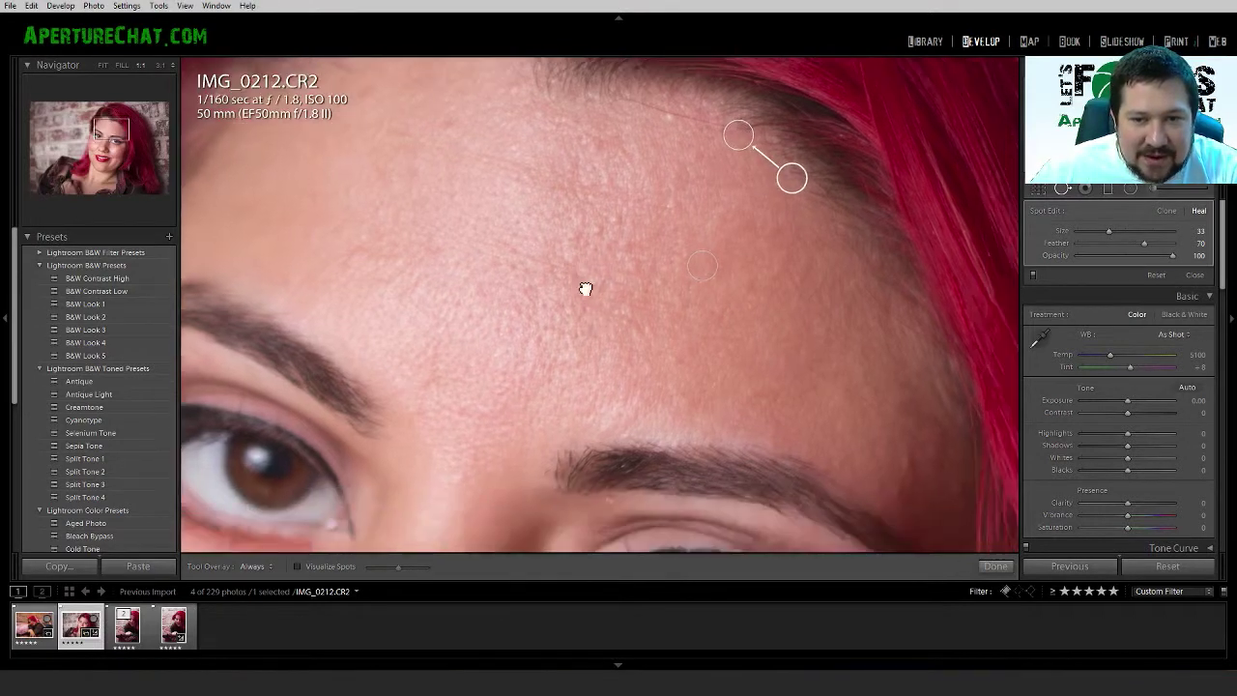
pyautogui.moveTo(548, 337)
pyautogui.mouseDown()
pyautogui.moveTo(582, 246)
pyautogui.moveTo(651, 409)
pyautogui.mouseUp()
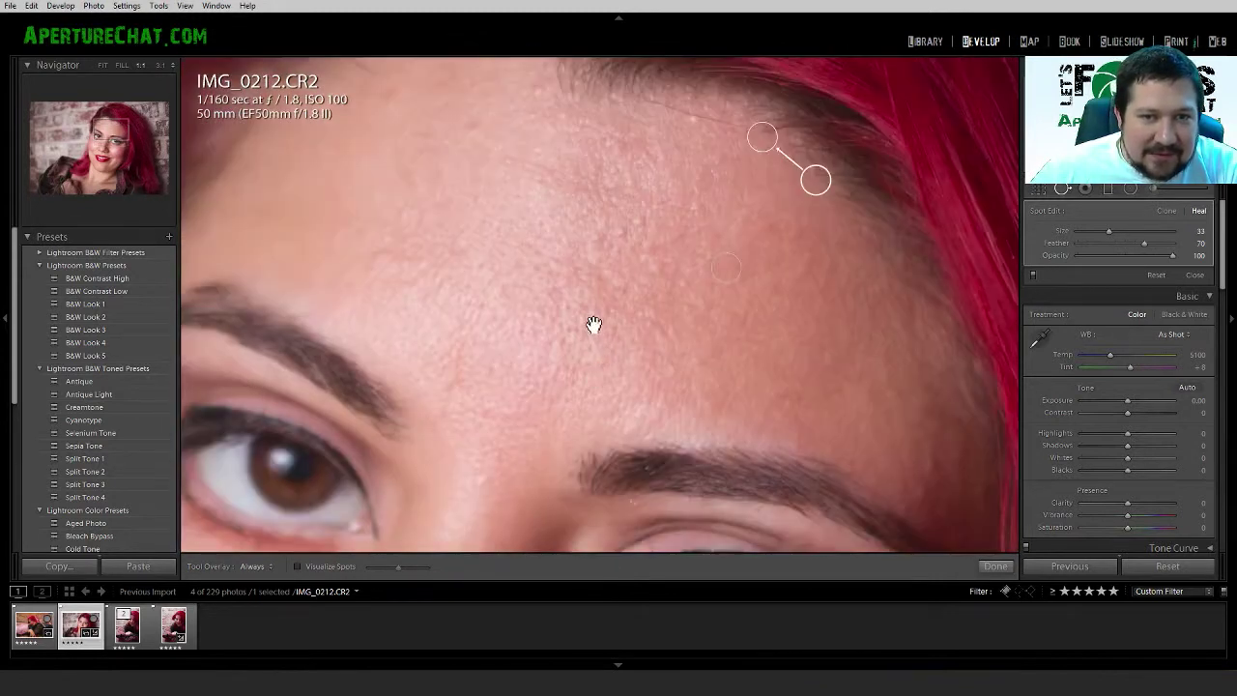
pyautogui.click(610, 380)
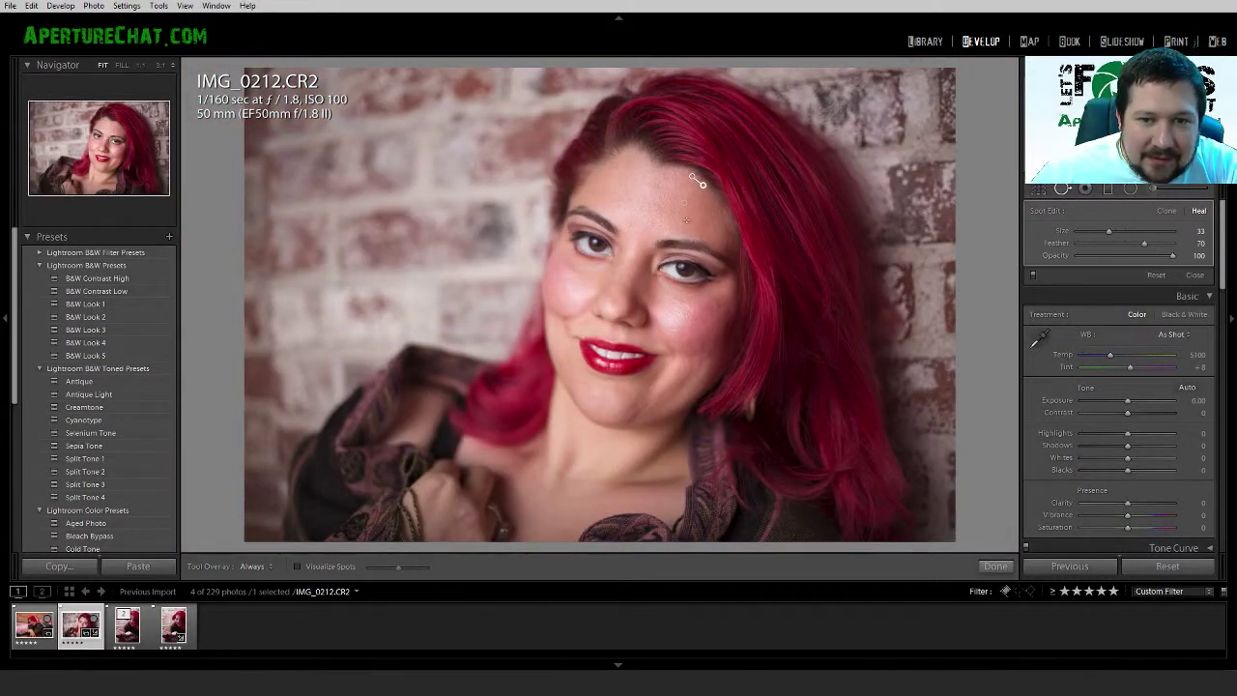
pyautogui.click(653, 199)
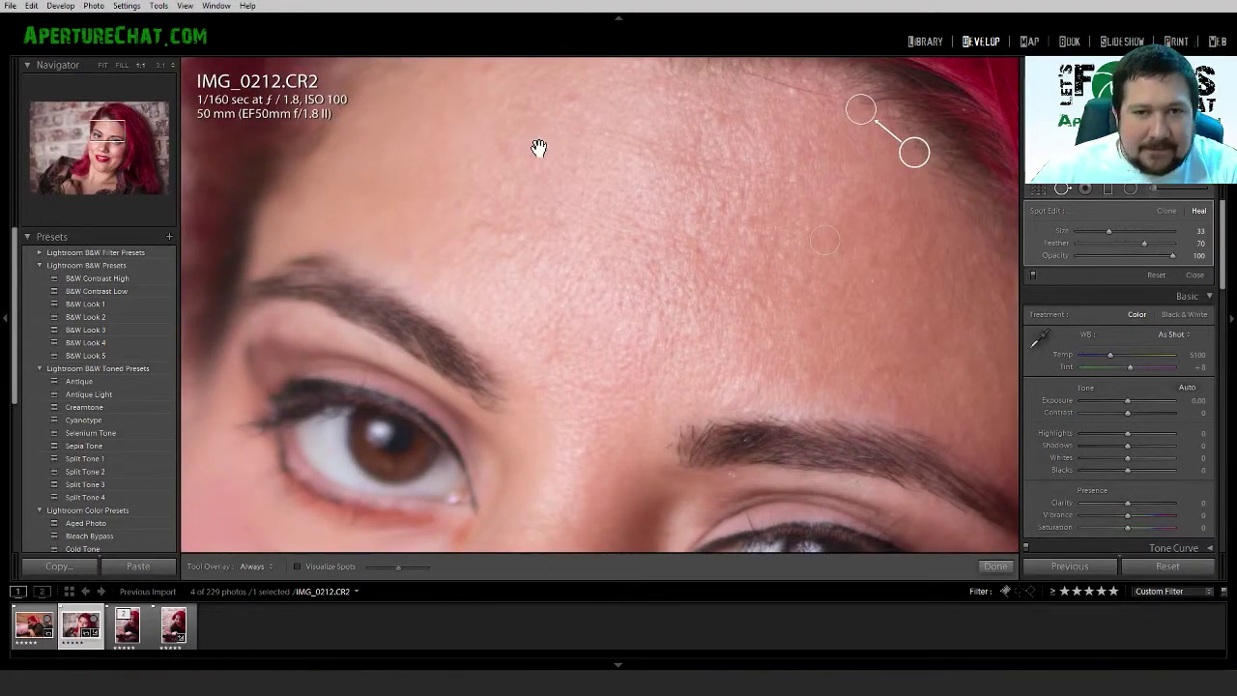
pyautogui.moveTo(536, 144); pyautogui.dragTo(586, 262)
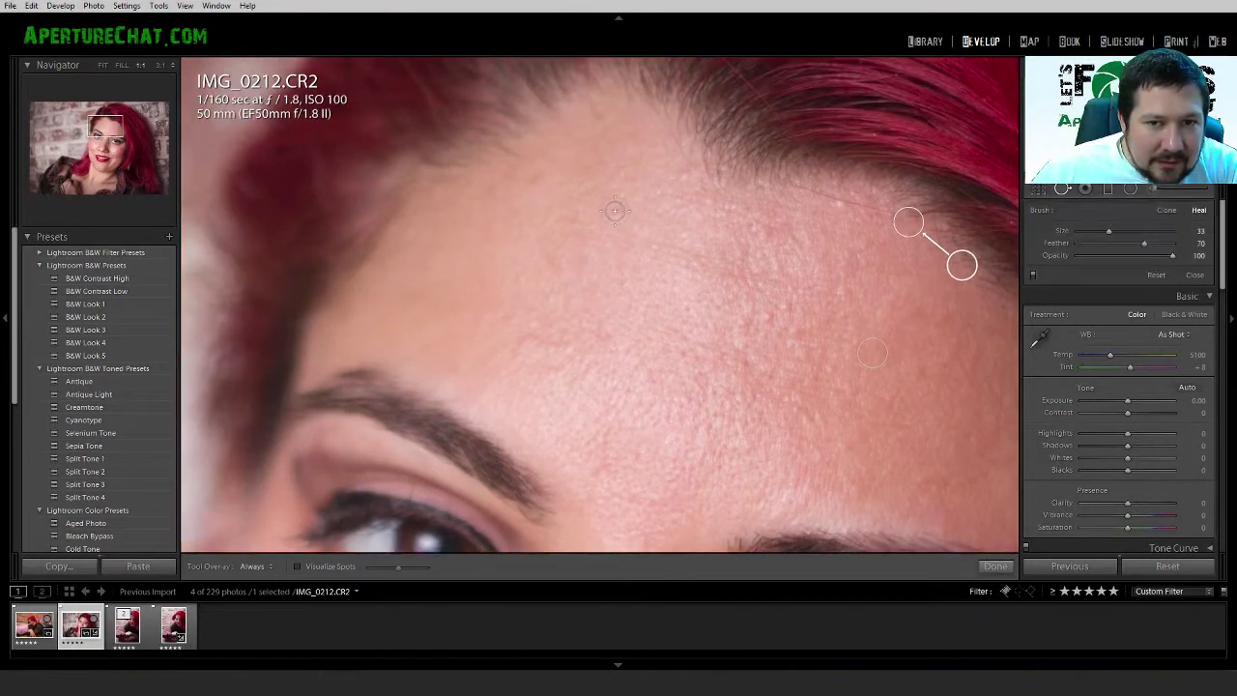
pyautogui.moveTo(613, 211); pyautogui.dragTo(539, 178)
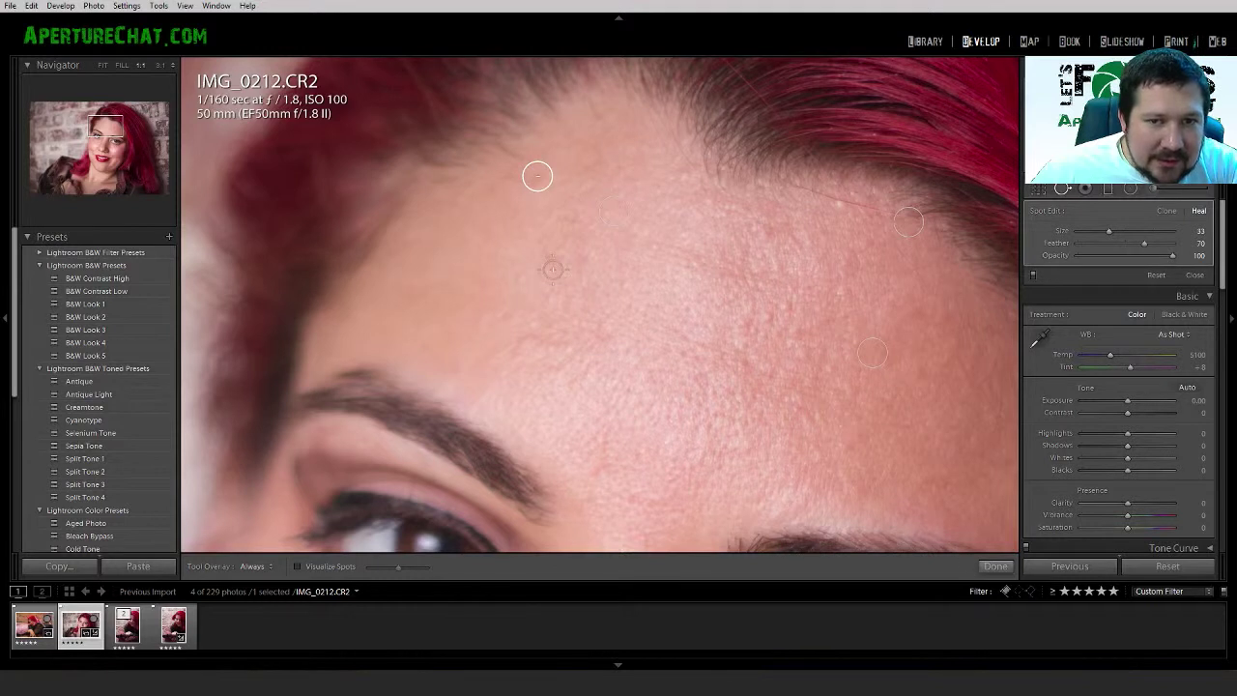
# Finish the spot healing and fit the whole portrait in the window
pyautogui.click(996, 566)
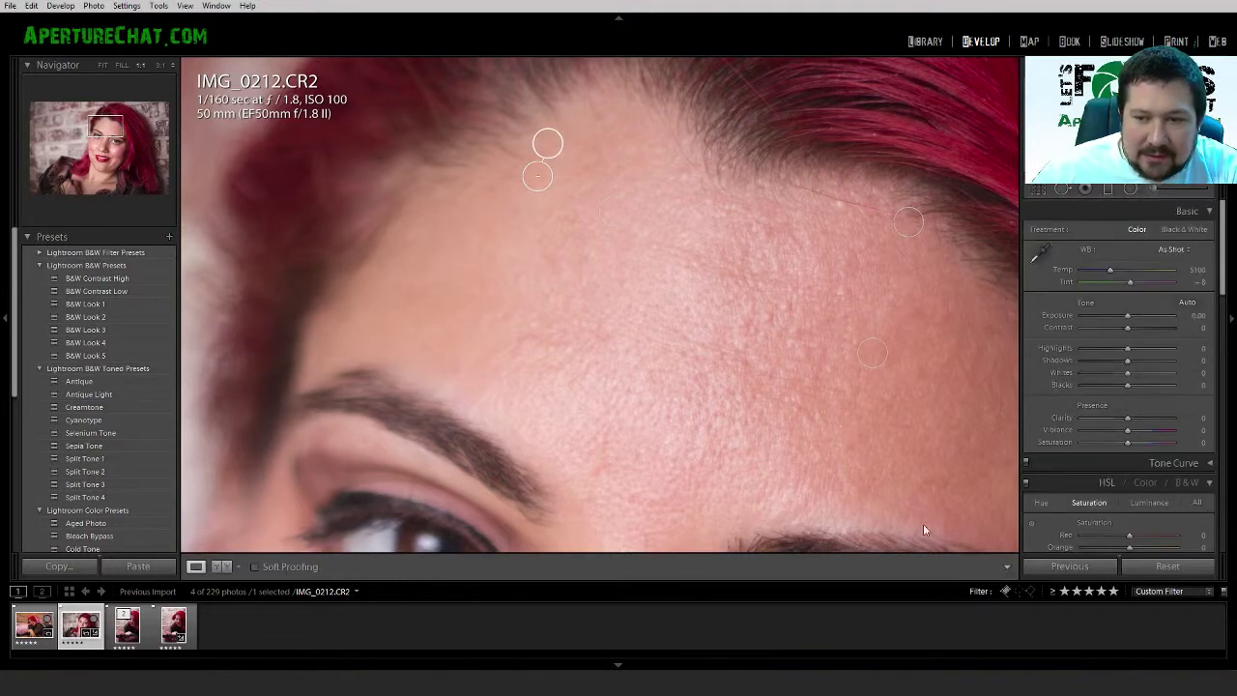
pyautogui.click(718, 351)
pyautogui.click(749, 340)
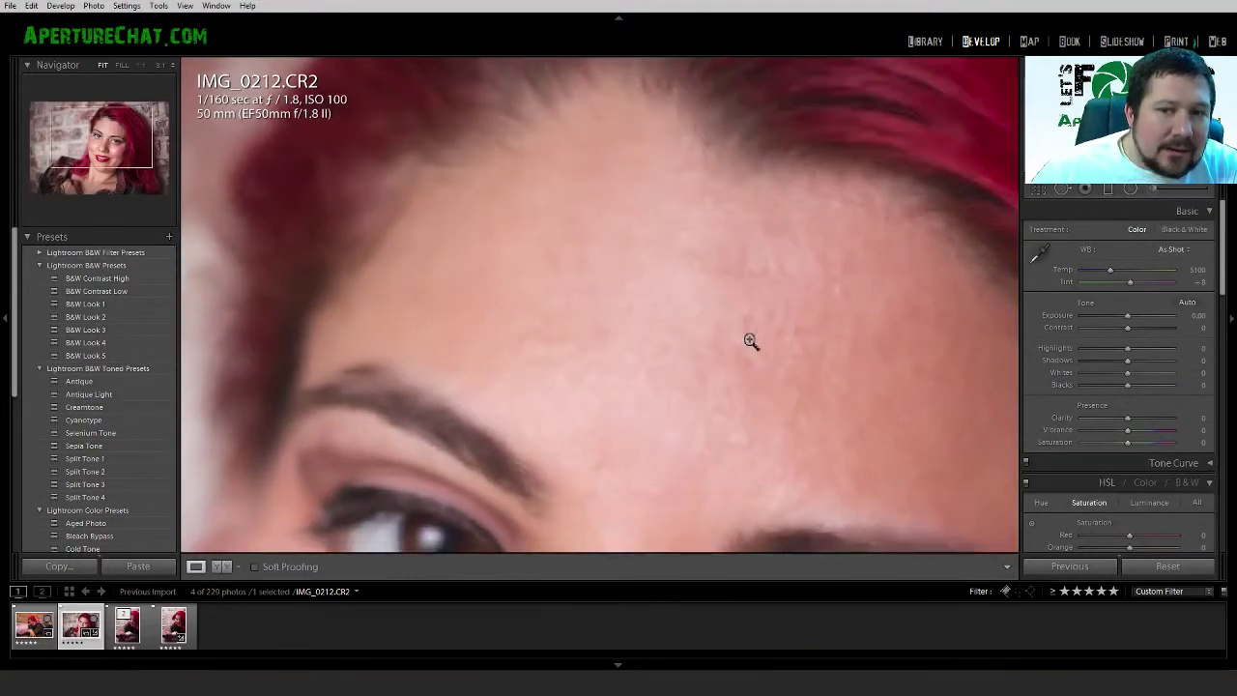
pyautogui.click(750, 339)
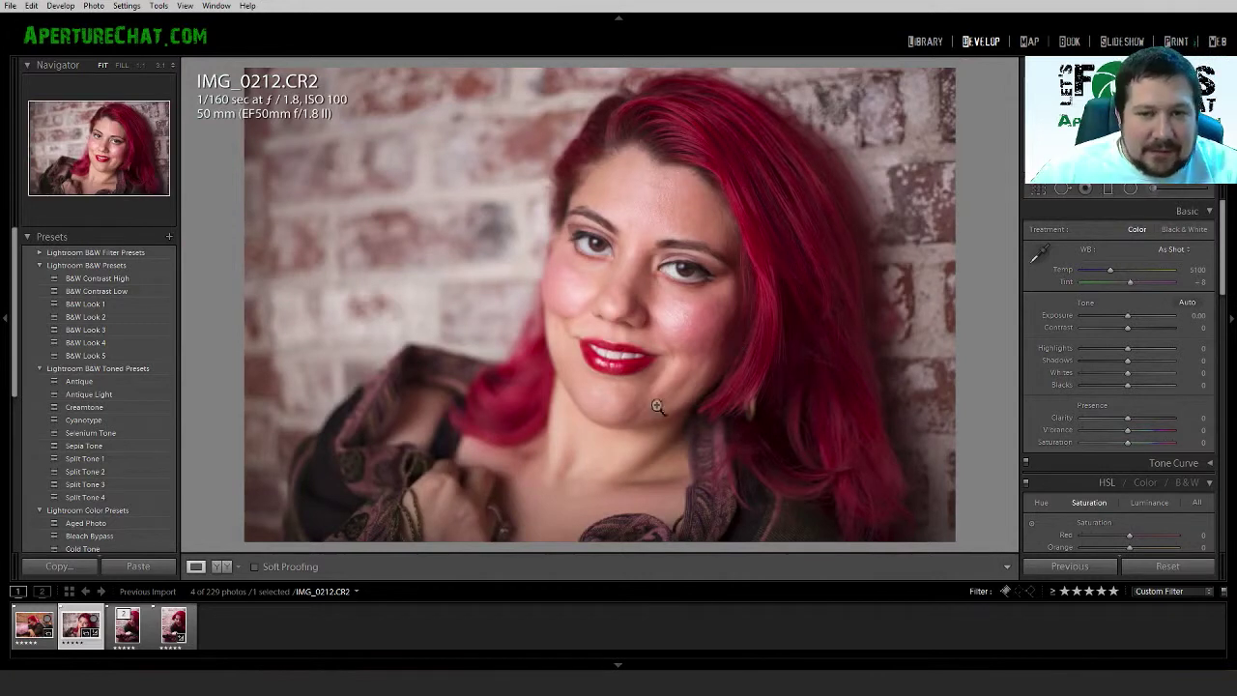